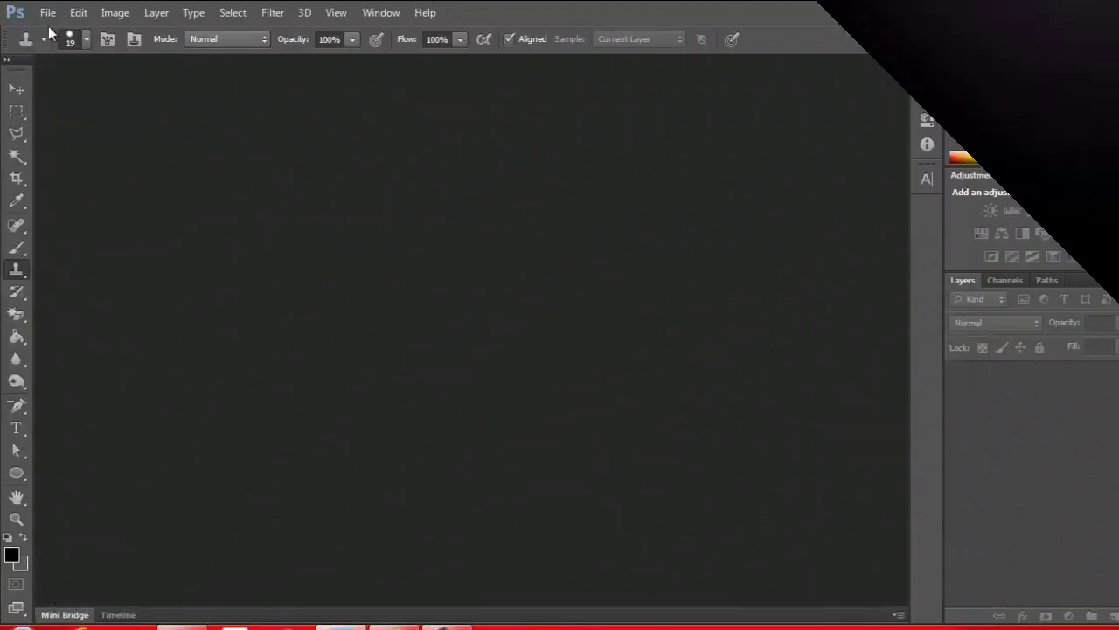
- Start a blank white 1920 × 1200 pixel document at 72 pixels/inch
left_click(16, 88)
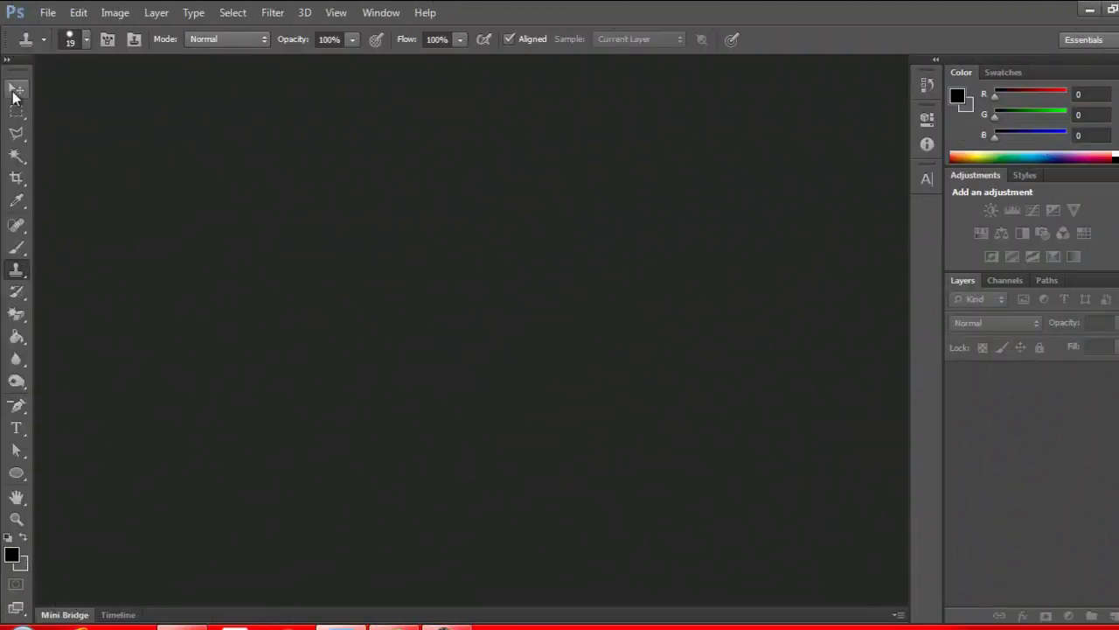
left_click(49, 17)
left_click(58, 33)
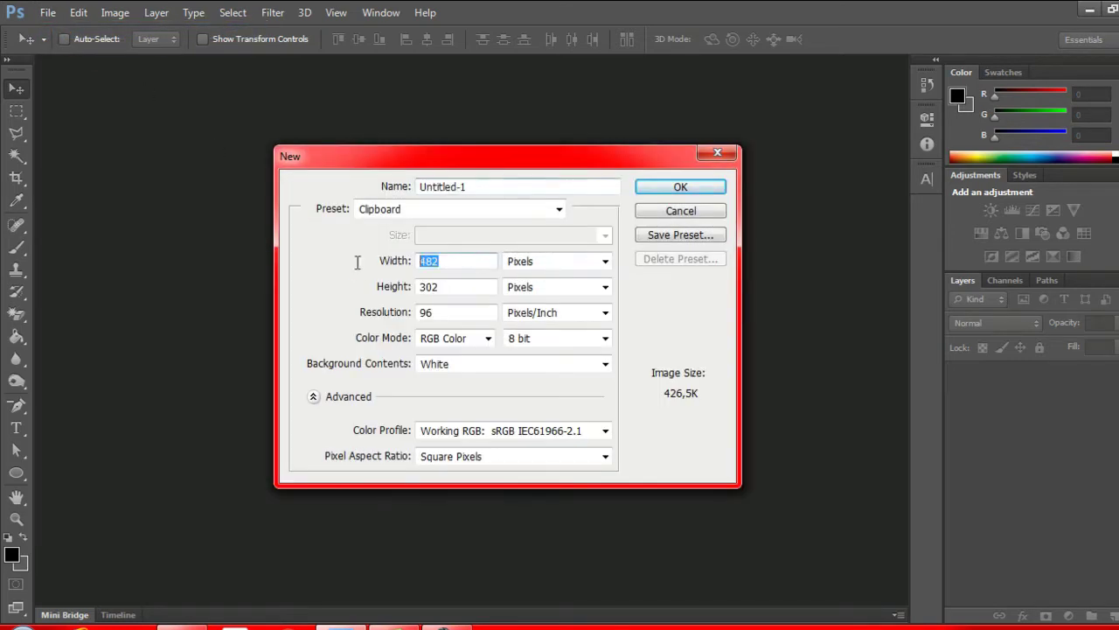
type("1920")
key("Tab")
key("Tab")
type("1200")
key("Tab")
key("Tab")
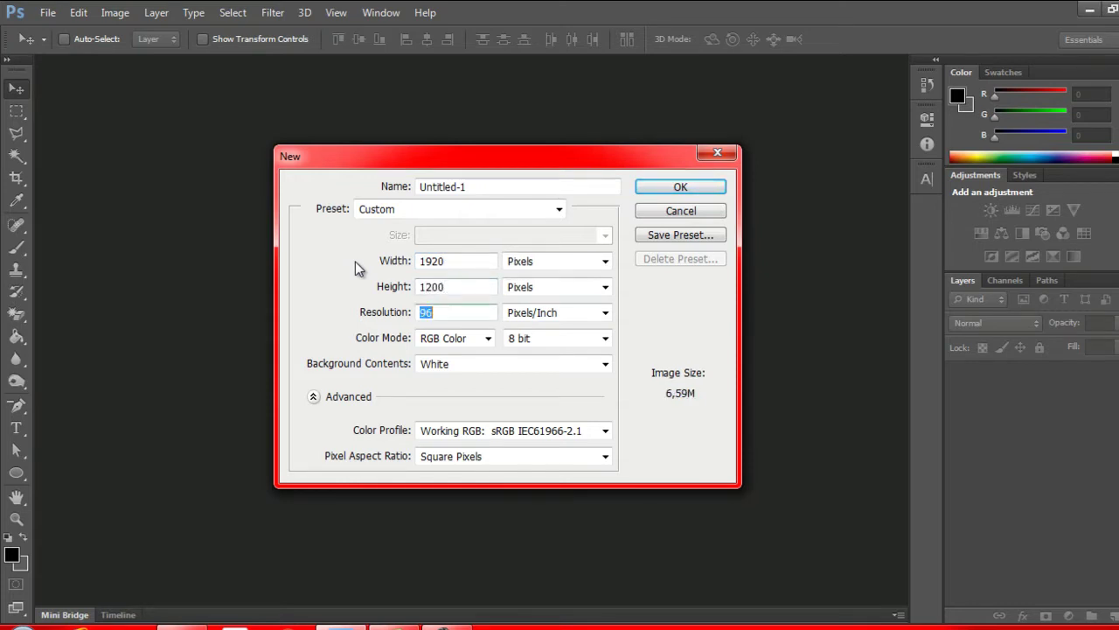
type("72")
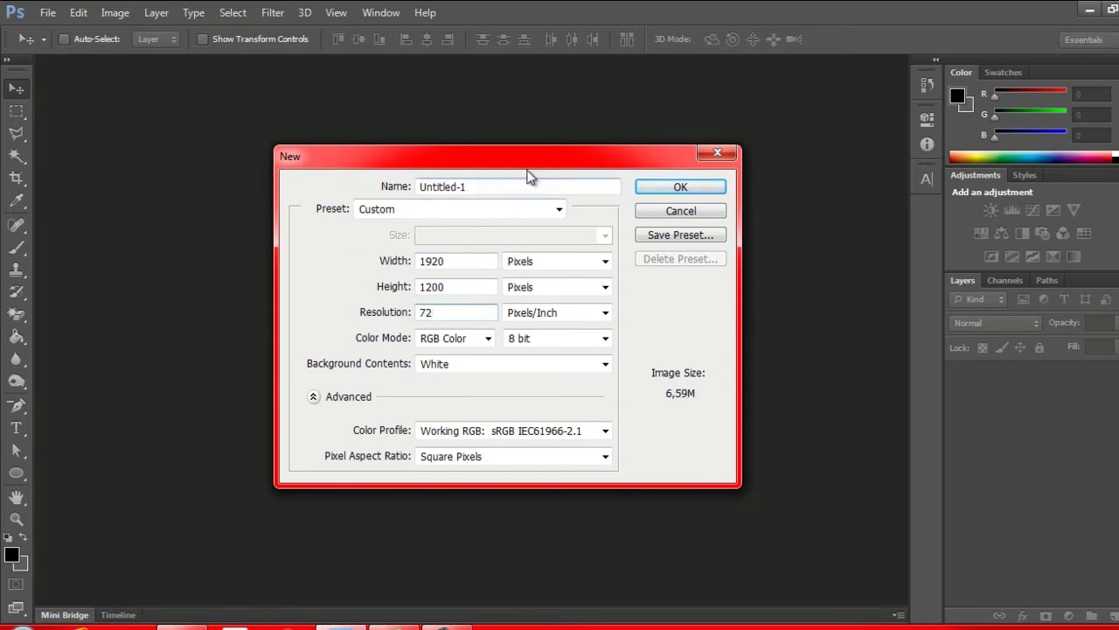
left_click(681, 187)
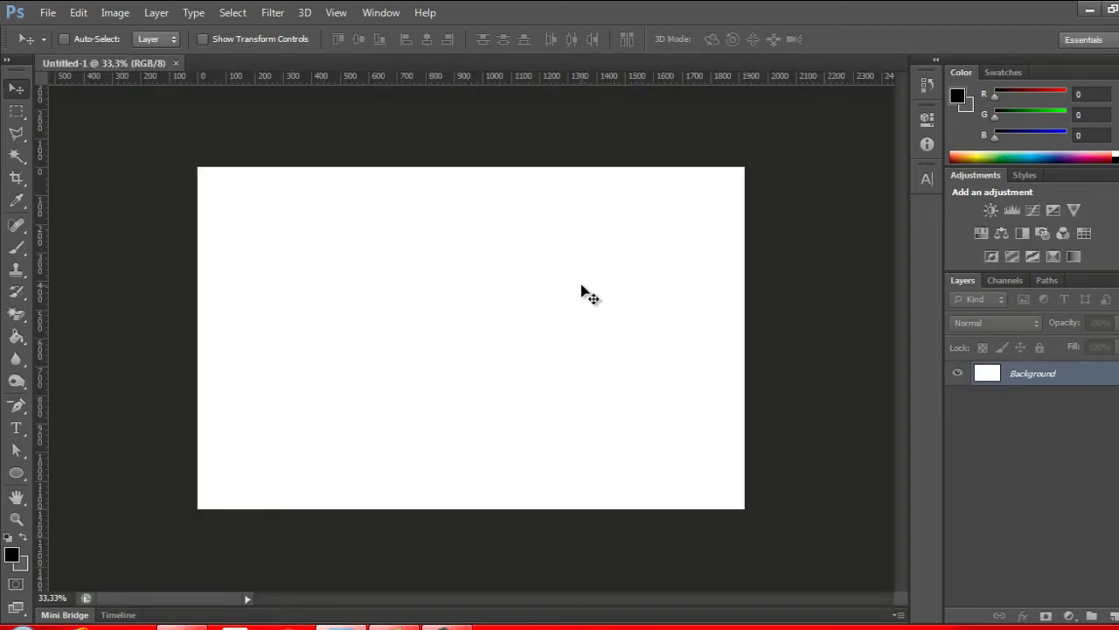
- Convert the locked Background into an editable Layer 0
key("ctrl+0")
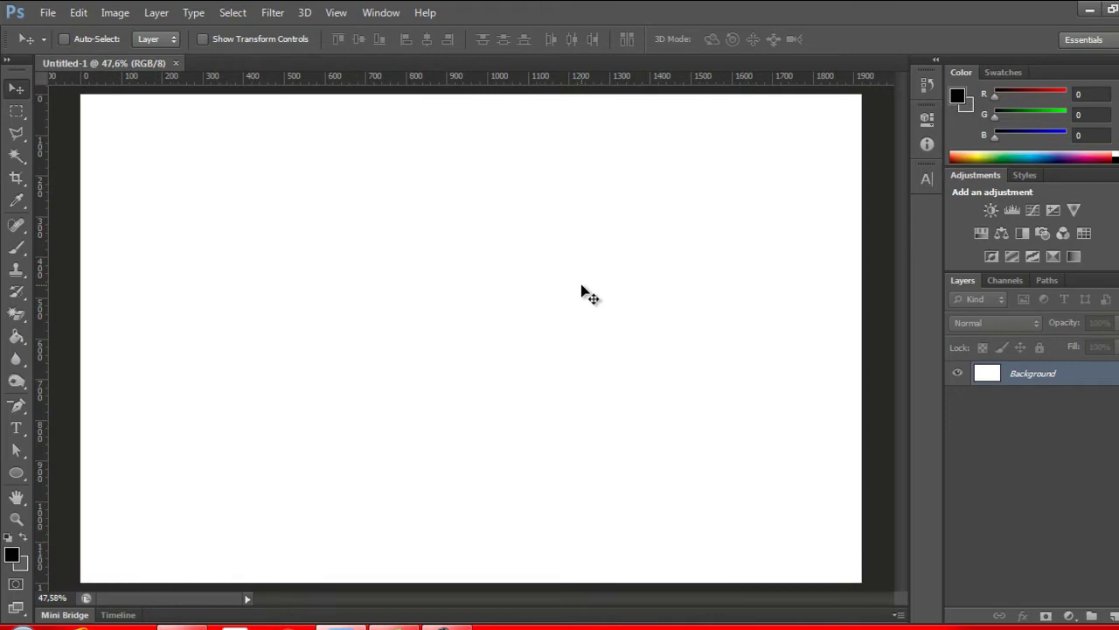
double_click(1067, 377)
left_click(726, 203)
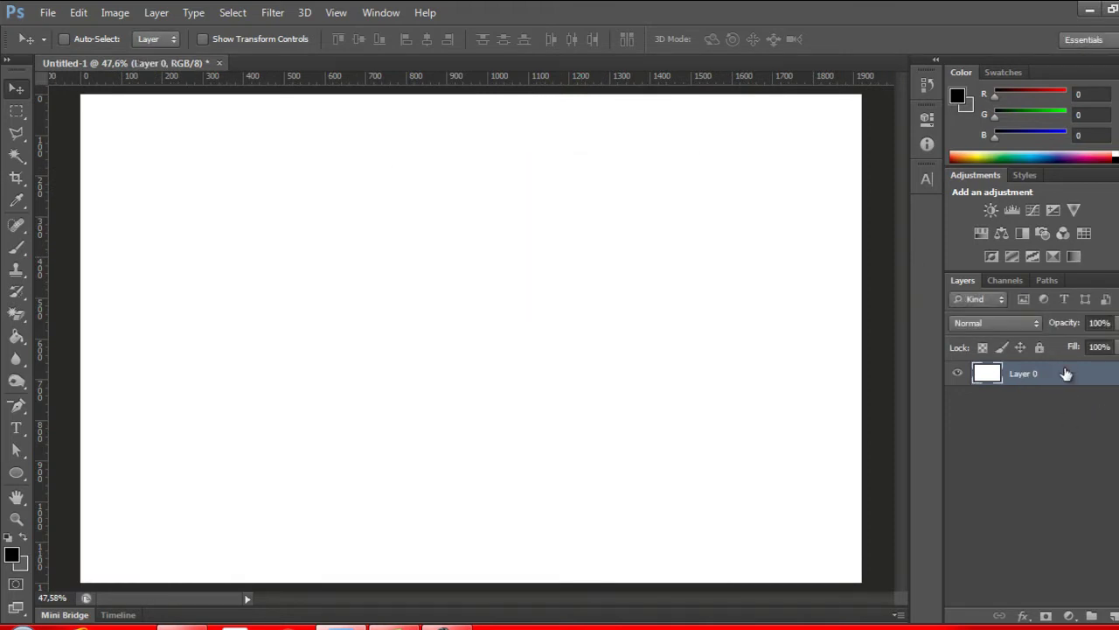
- Add a Gradient Overlay to Layer 0 and set its left stop to grey 565656
right_click(1065, 373)
left_click(760, 97)
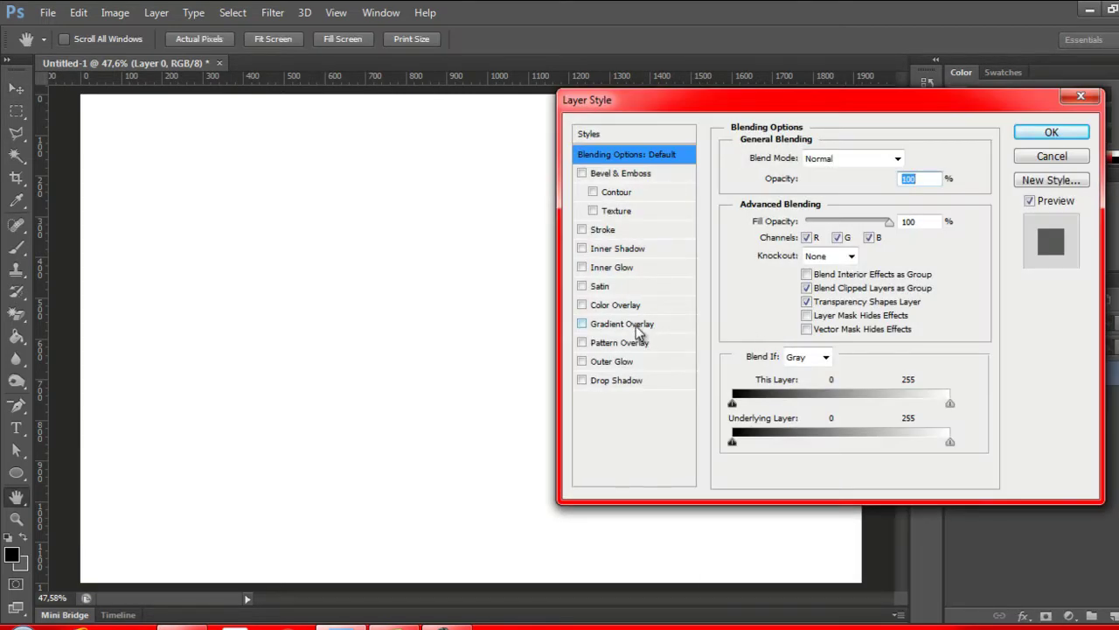
left_click(642, 324)
left_click(847, 198)
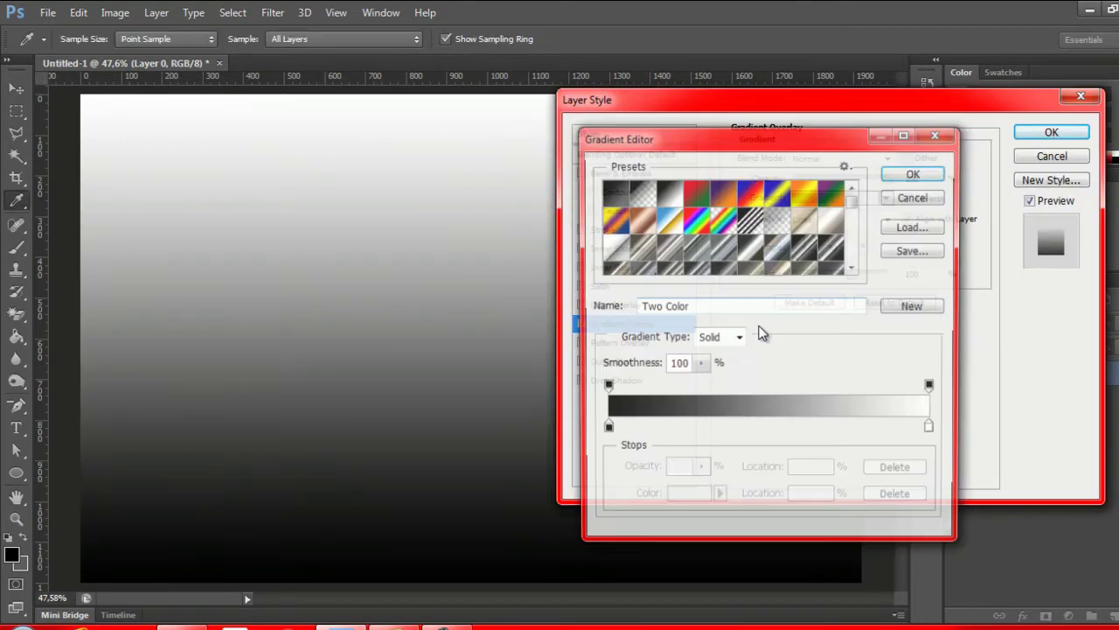
left_click(605, 430)
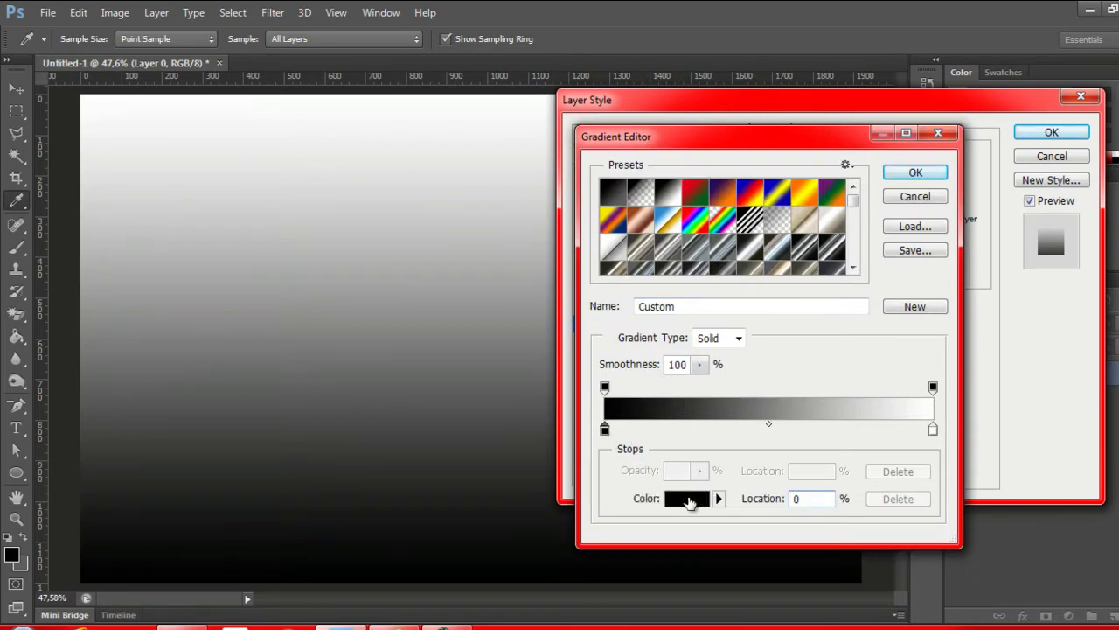
left_click(689, 499)
left_click_drag(864, 477, 807, 478)
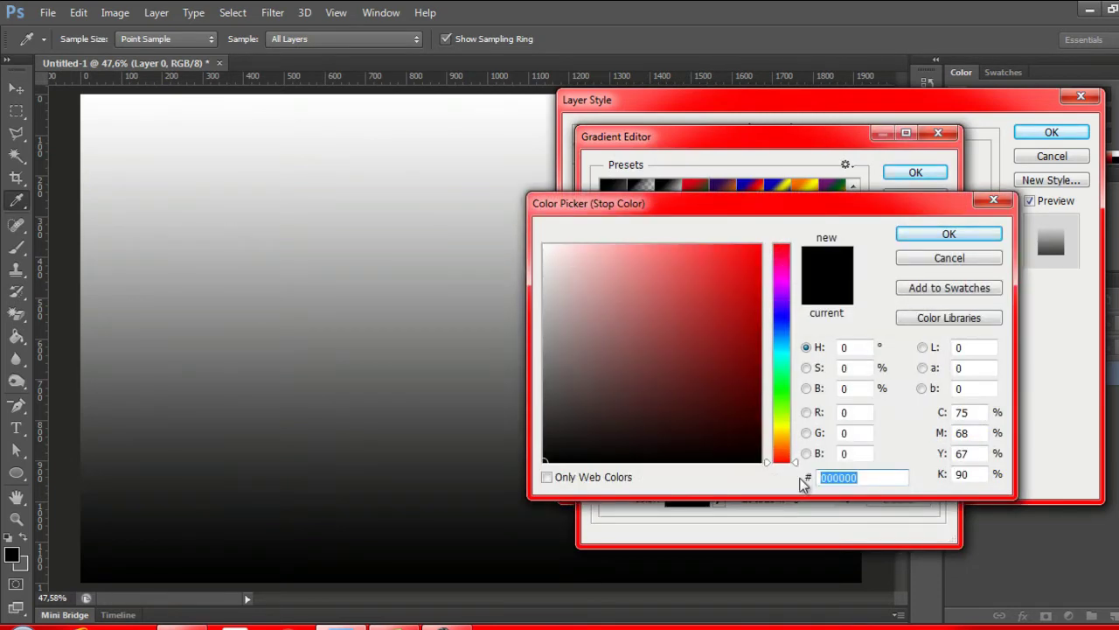
type("565656")
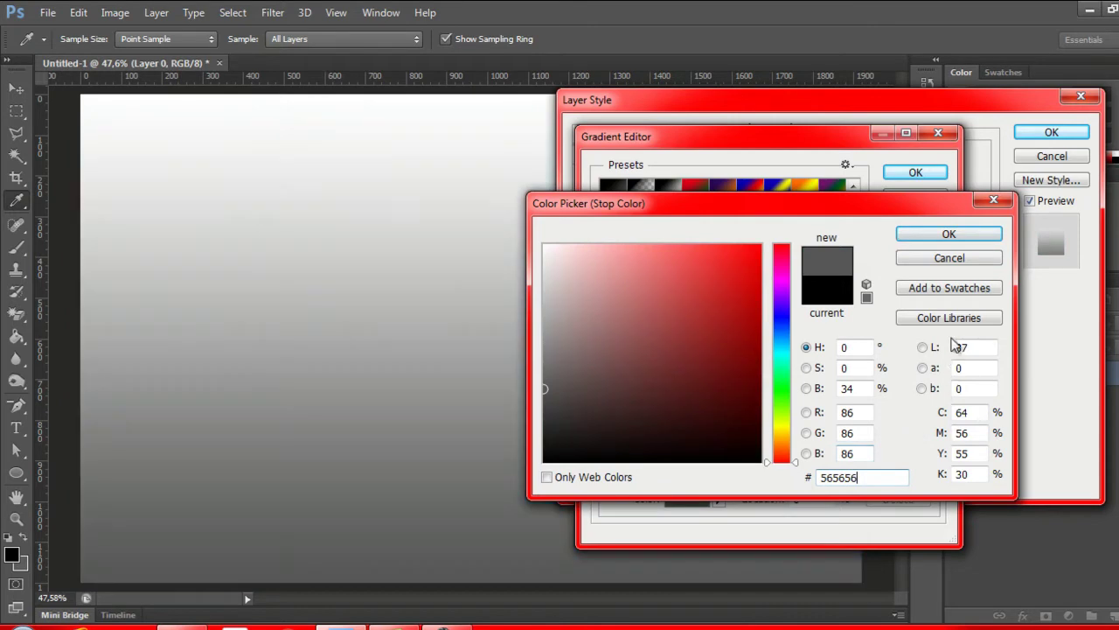
left_click(953, 234)
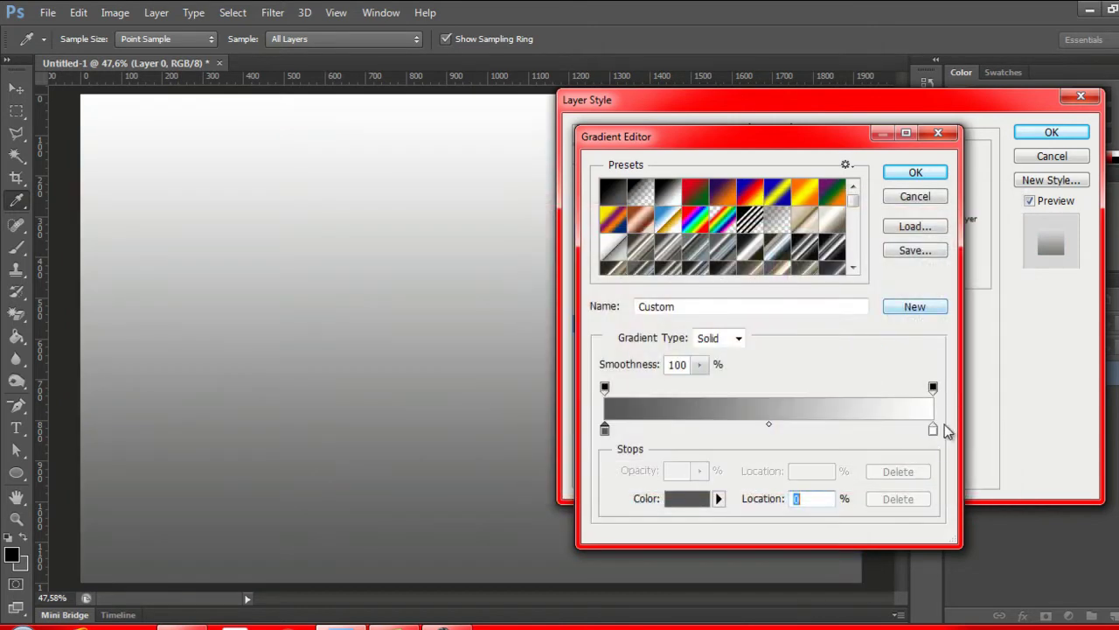
- Set the gradient's right stop to black 000000 and accept the gradient
left_click(934, 431)
left_click(678, 499)
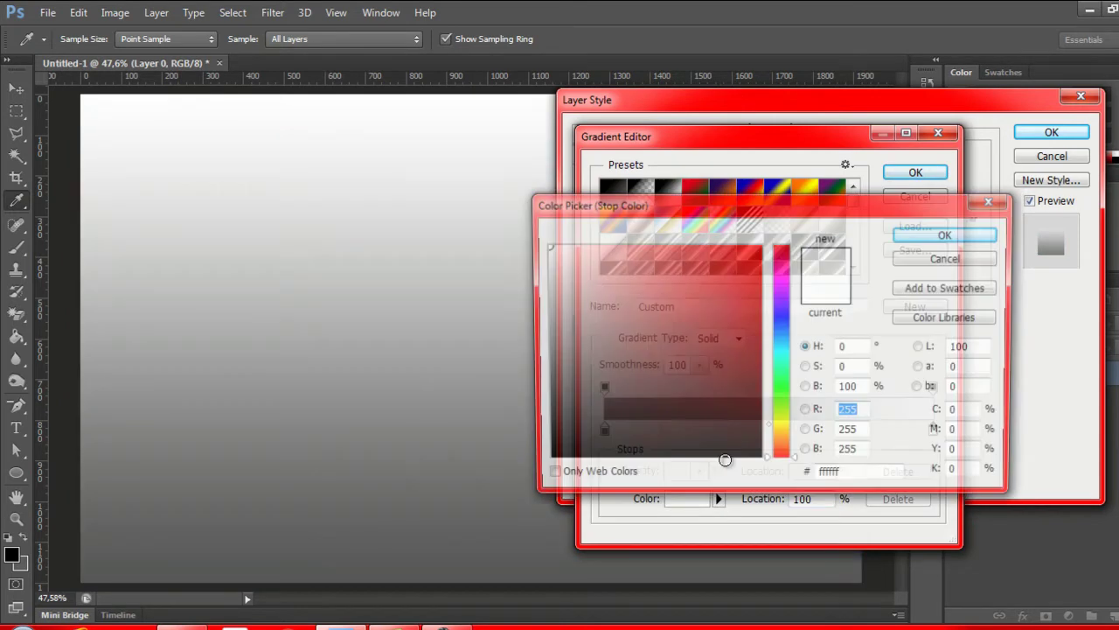
left_click(759, 462)
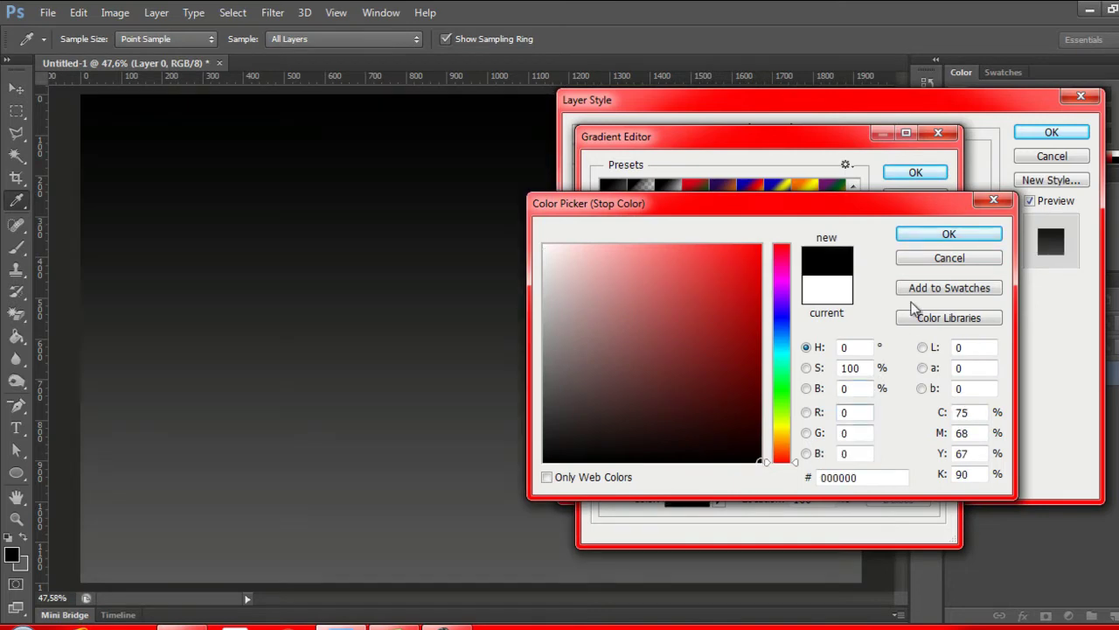
left_click(940, 233)
left_click(916, 172)
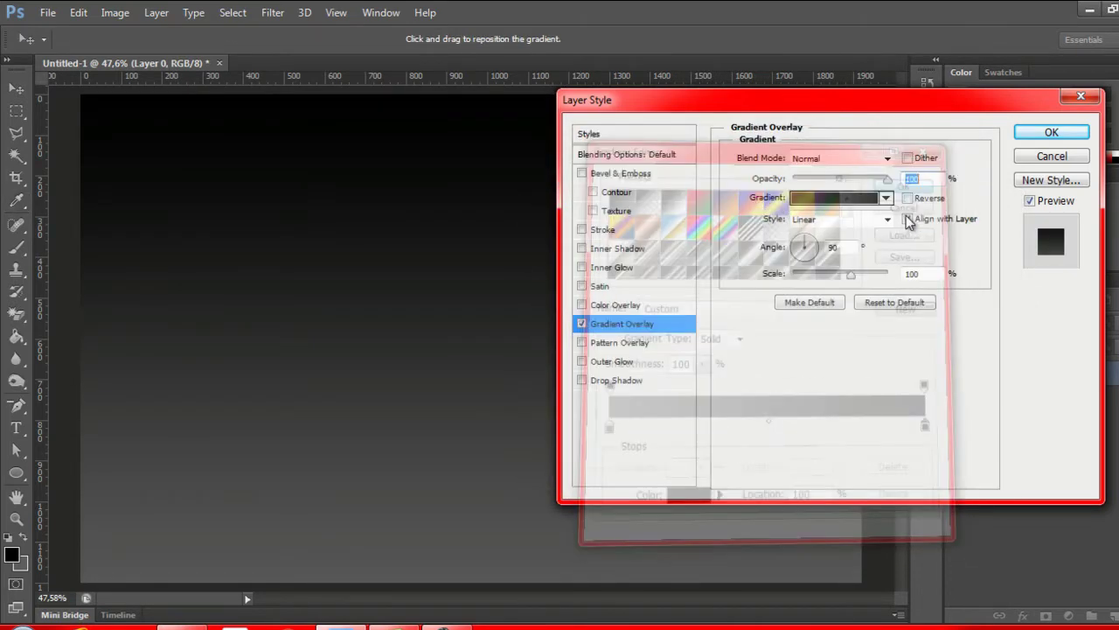
- Make the overlay Radial with angle 45° and scale 111%, then apply it
left_click(872, 219)
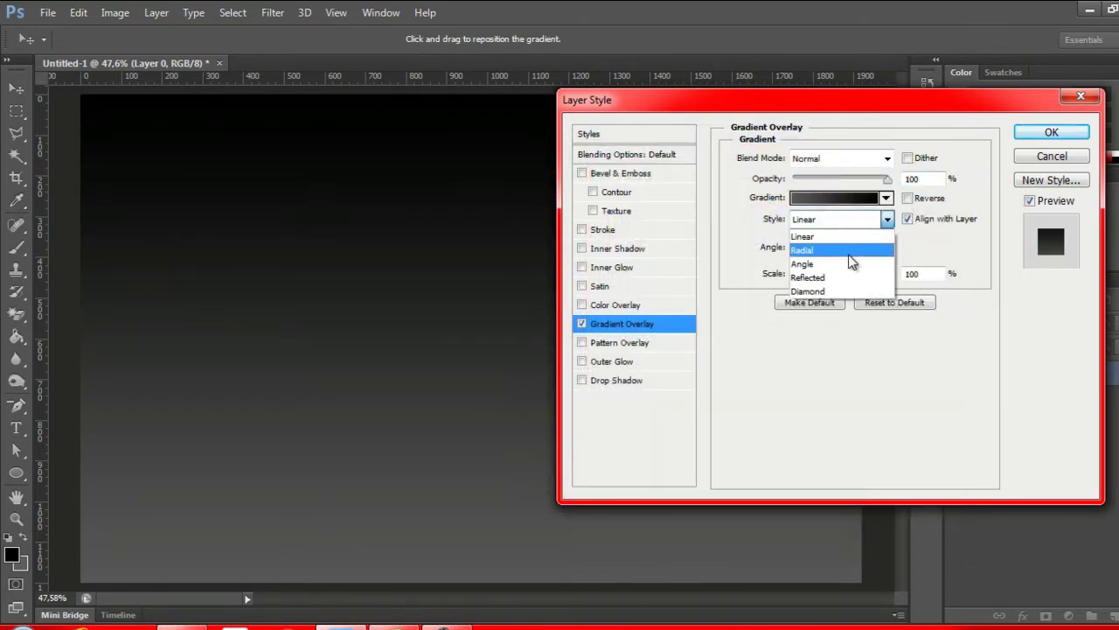
left_click(848, 251)
type("45")
left_click_drag(852, 276, 859, 276)
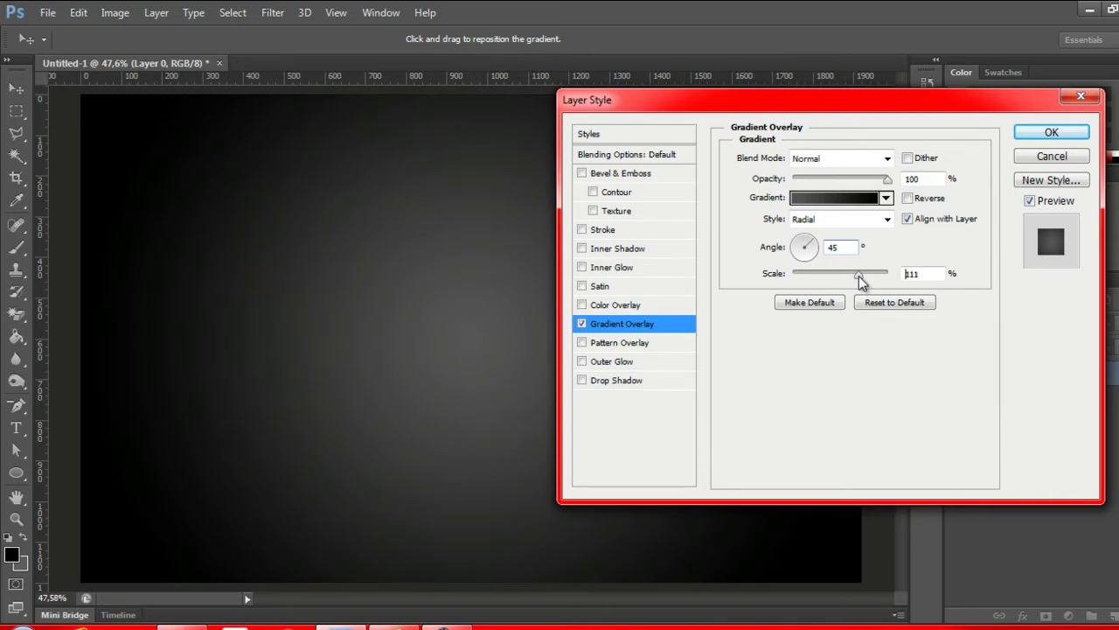
left_click_drag(859, 278, 859, 279)
left_click(1050, 134)
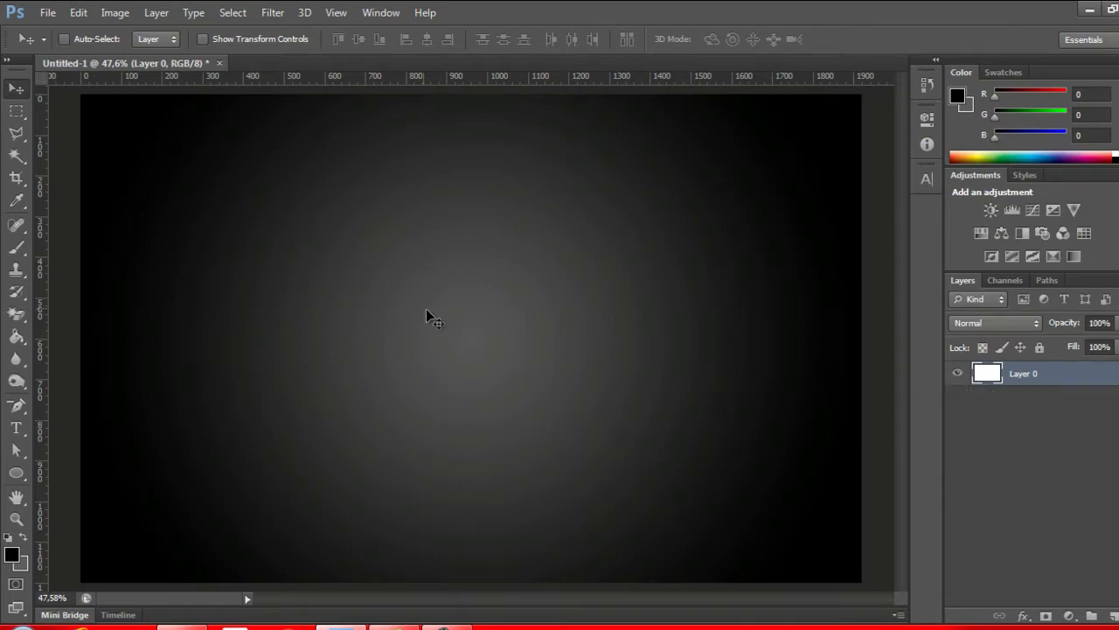
left_click(48, 13)
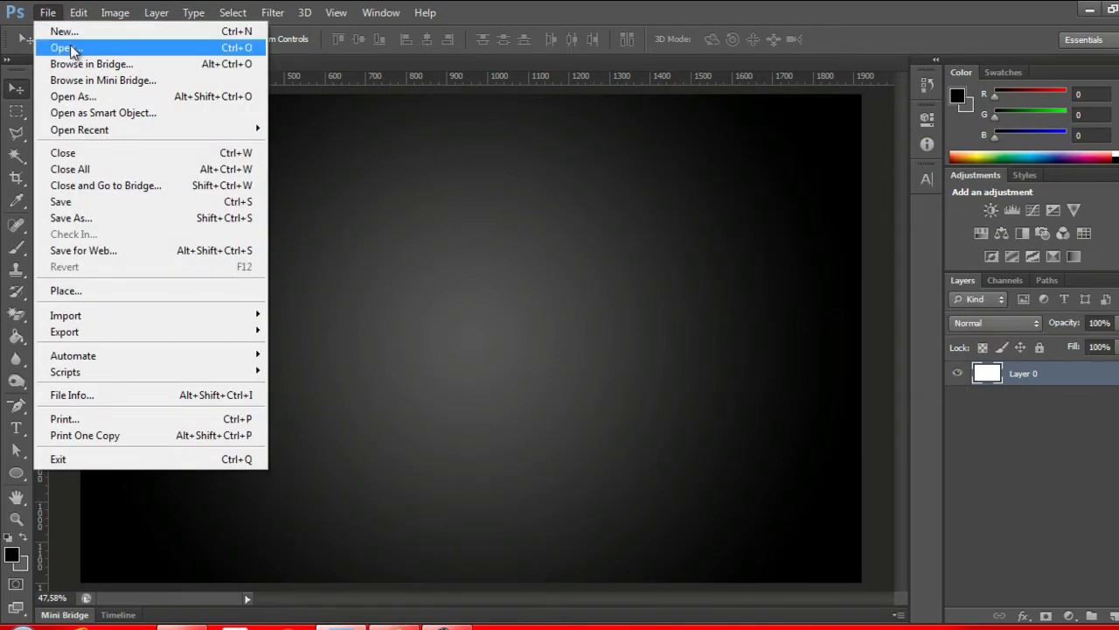
left_click(70, 49)
double_click(489, 398)
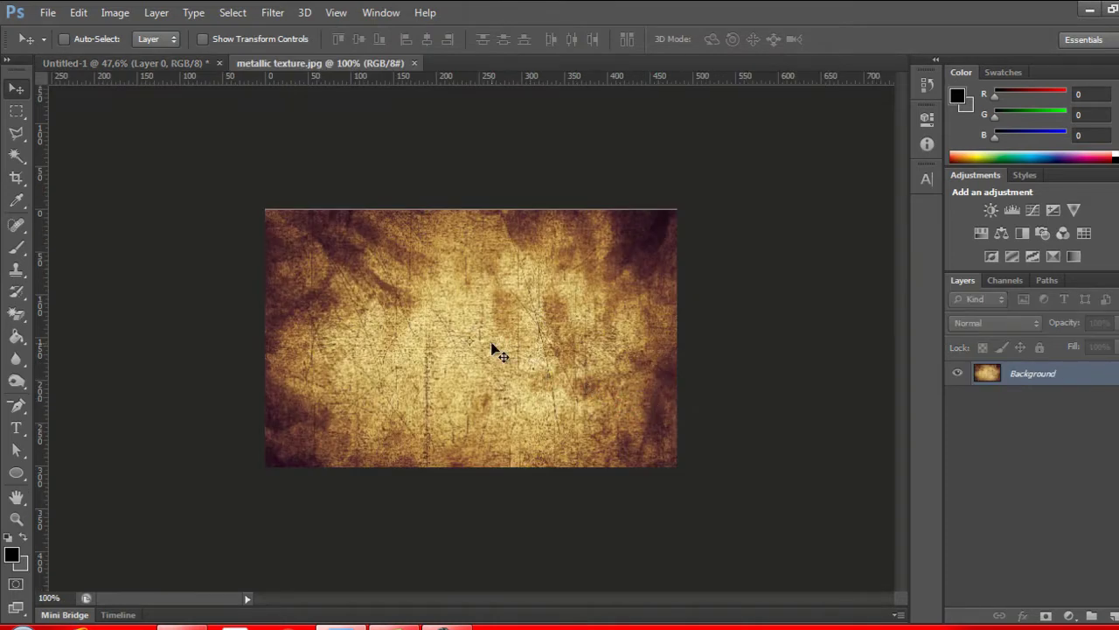
key("ctrl+a")
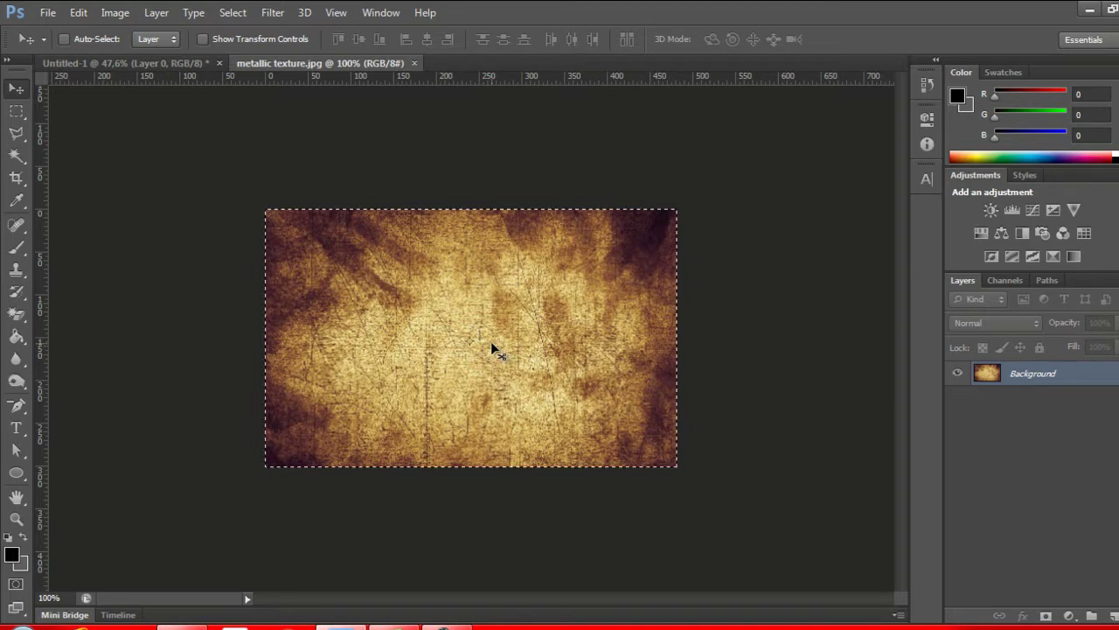
left_click(414, 63)
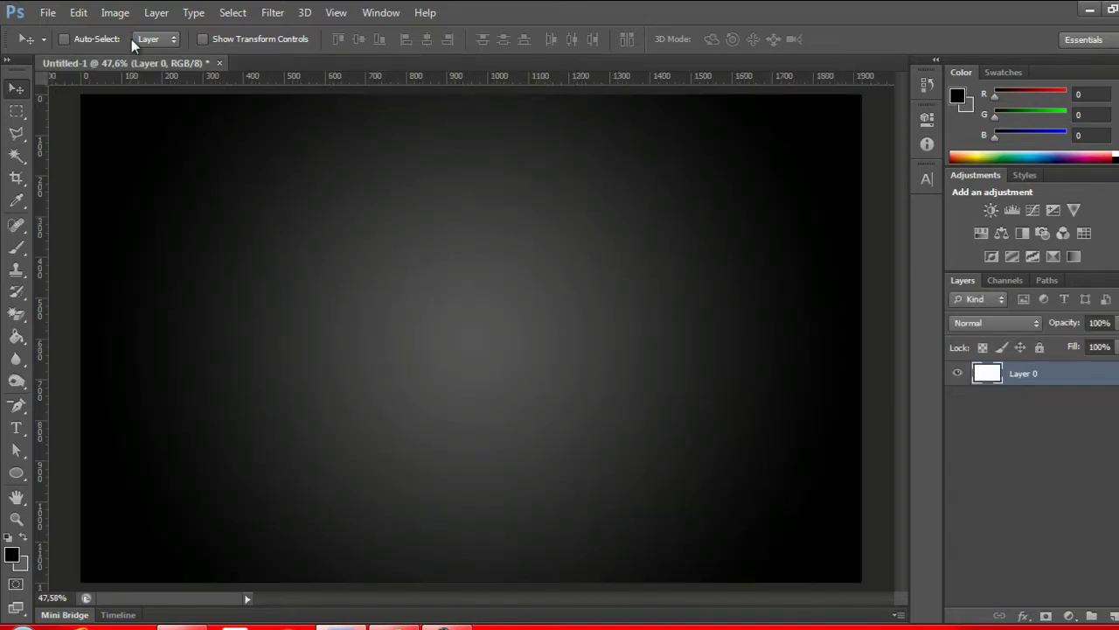
left_click(48, 12)
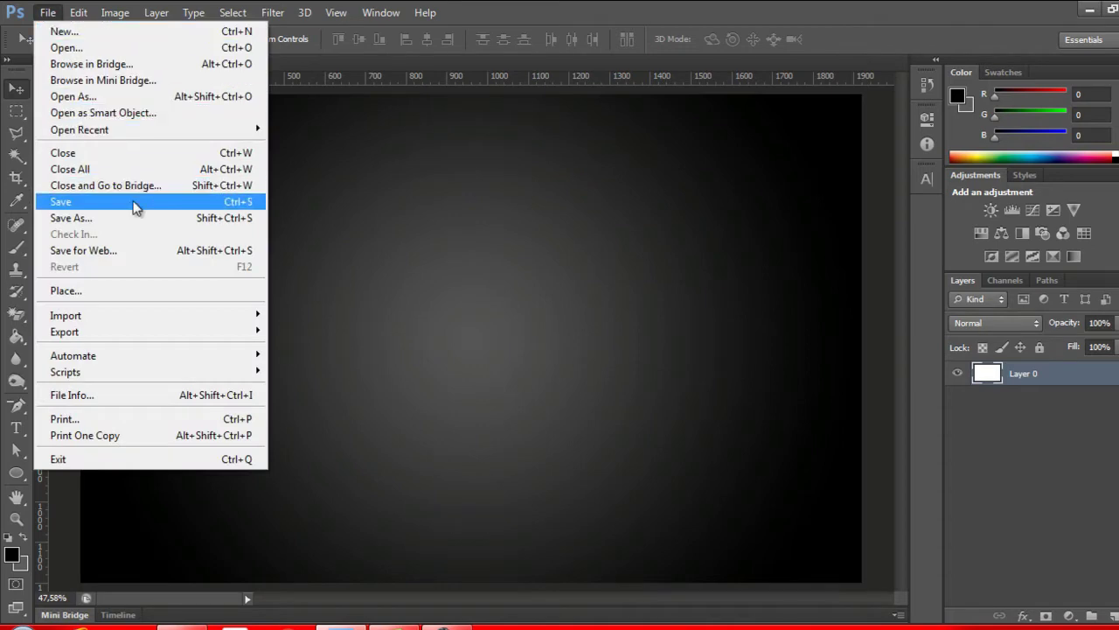
left_click(166, 291)
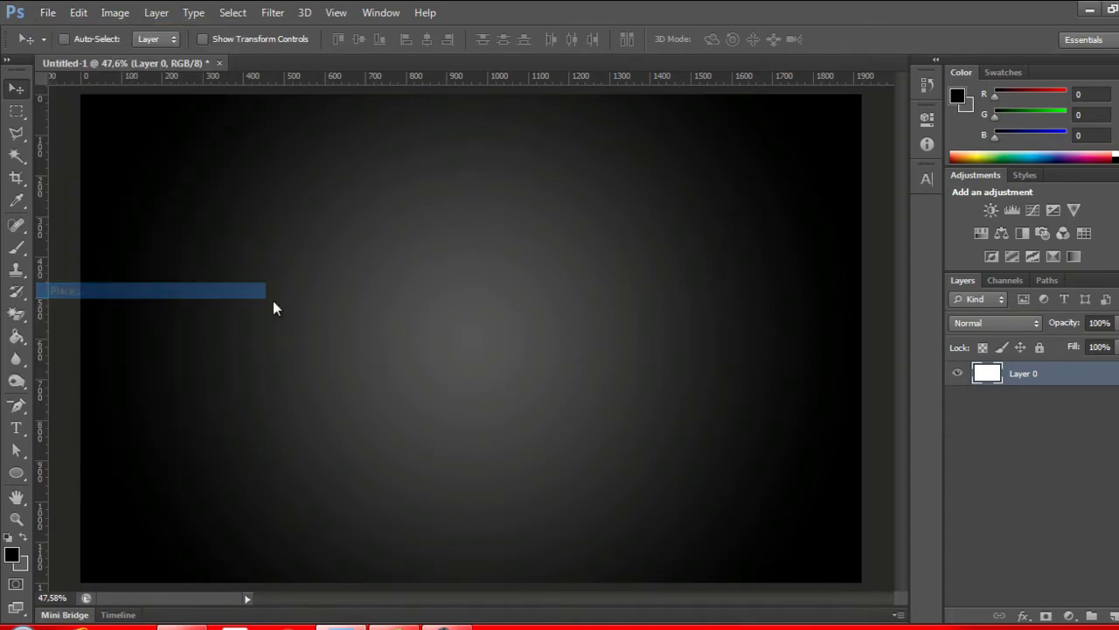
- Place the metallic texture and stretch it to about 531% to fill the canvas
double_click(501, 375)
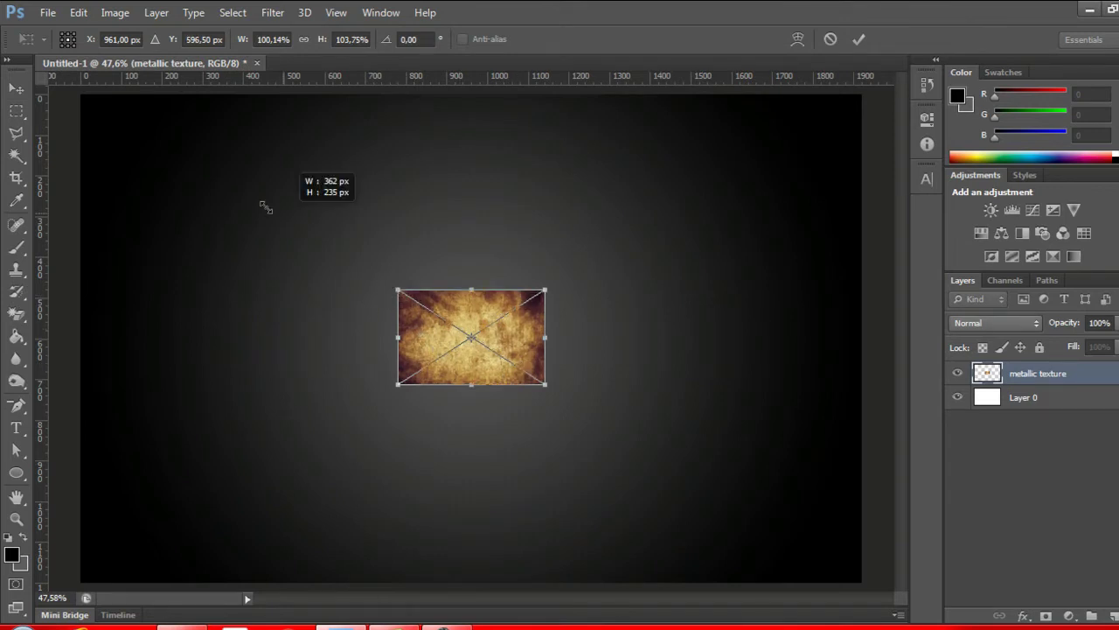
left_click_drag(393, 291, 123, 116)
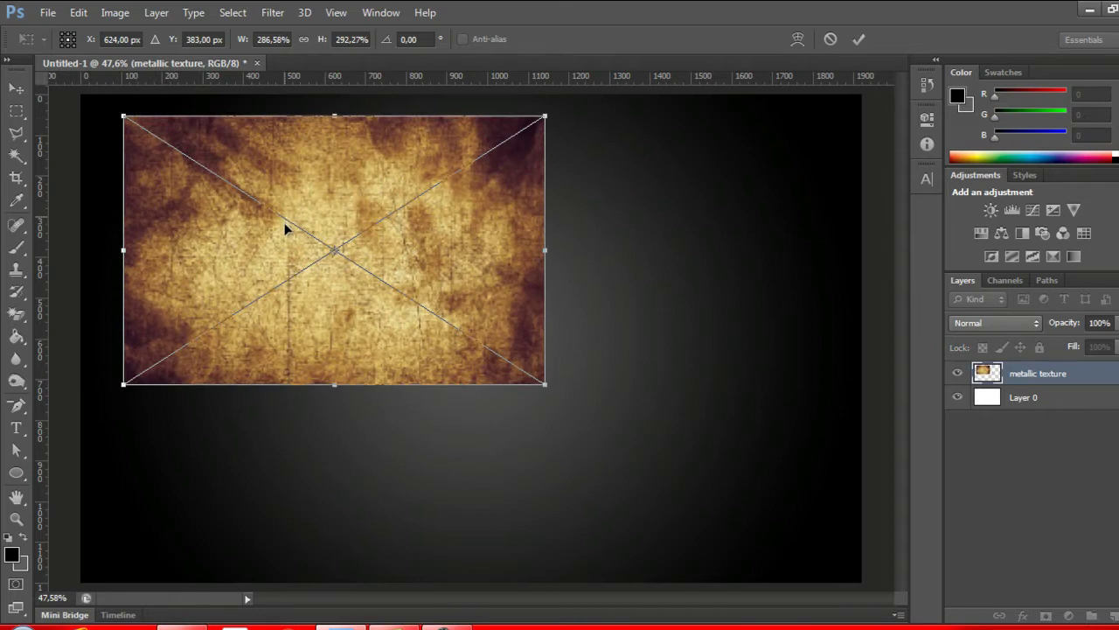
left_click_drag(121, 114, 84, 100)
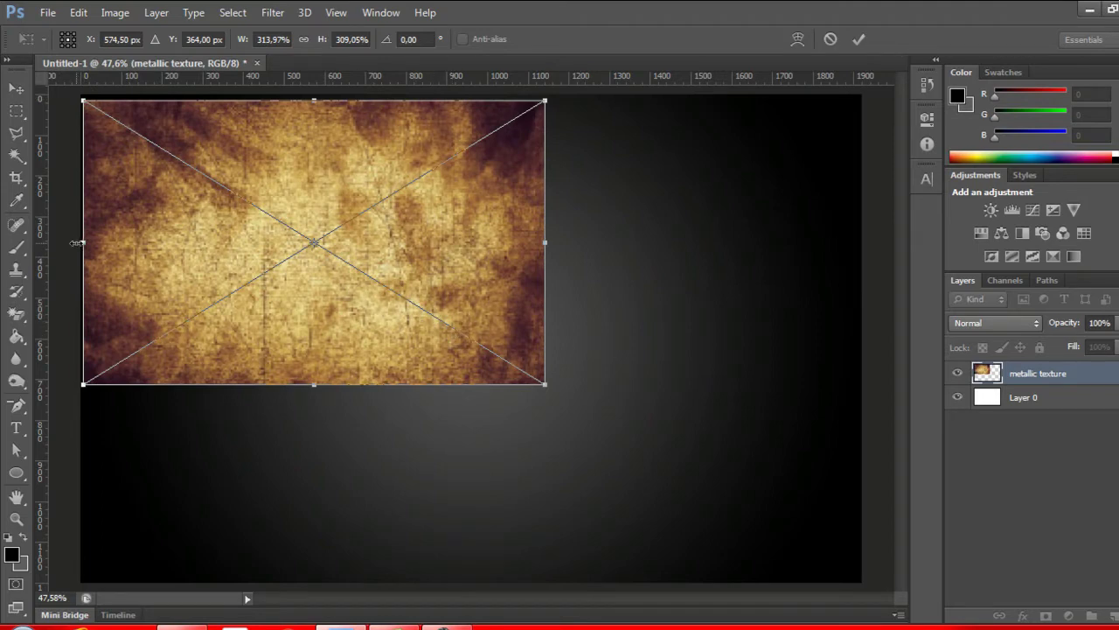
left_click_drag(77, 243, 80, 243)
left_click_drag(547, 385, 841, 582)
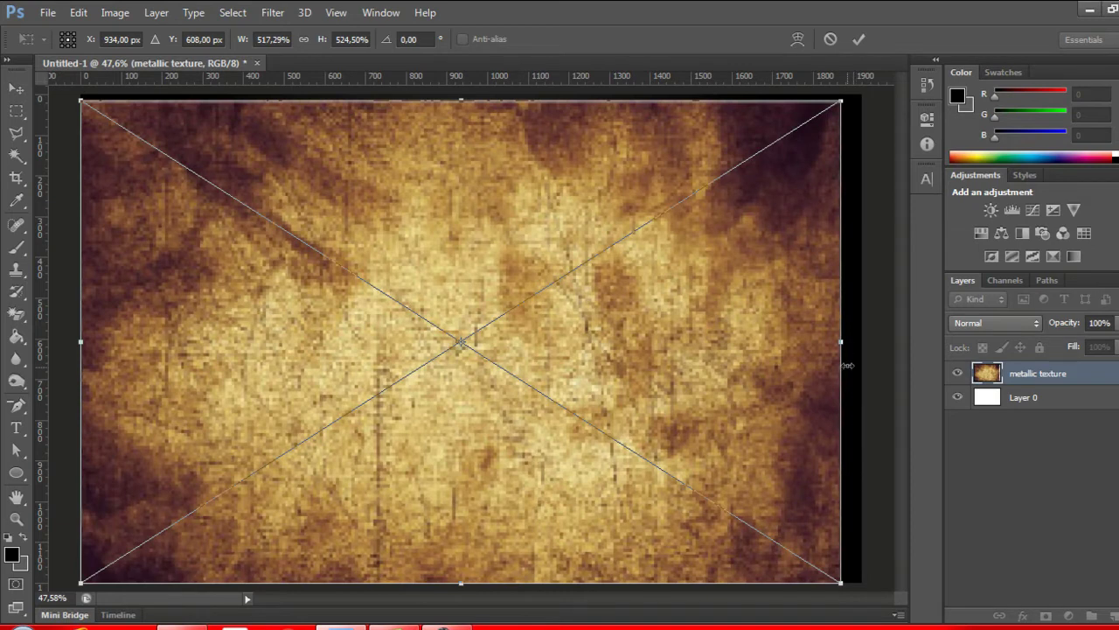
left_click_drag(842, 342, 862, 341)
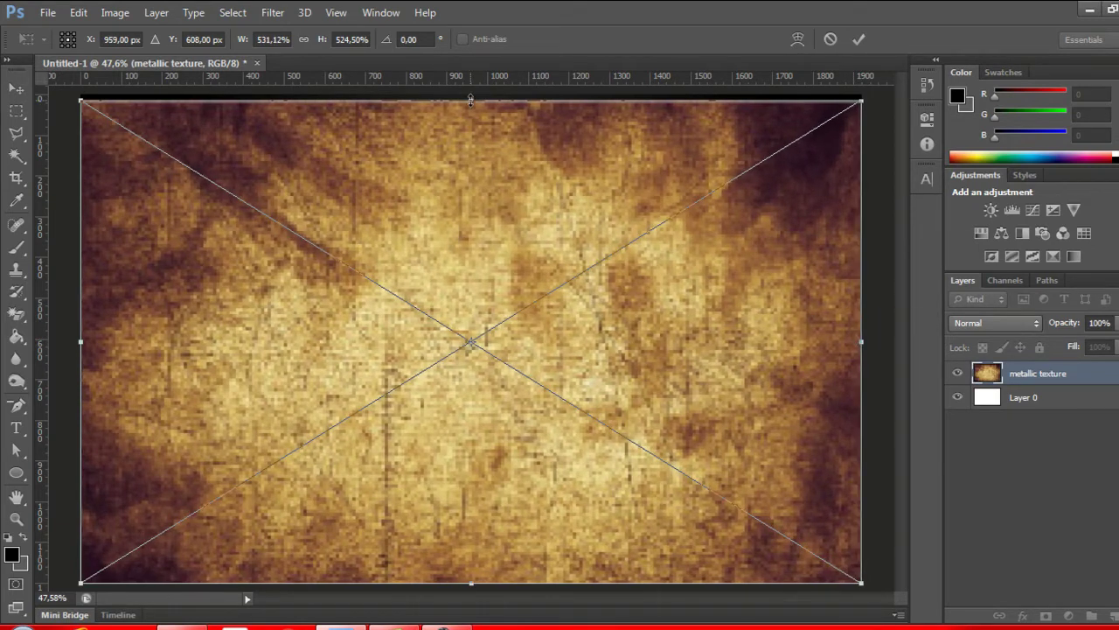
left_click_drag(470, 96, 470, 91)
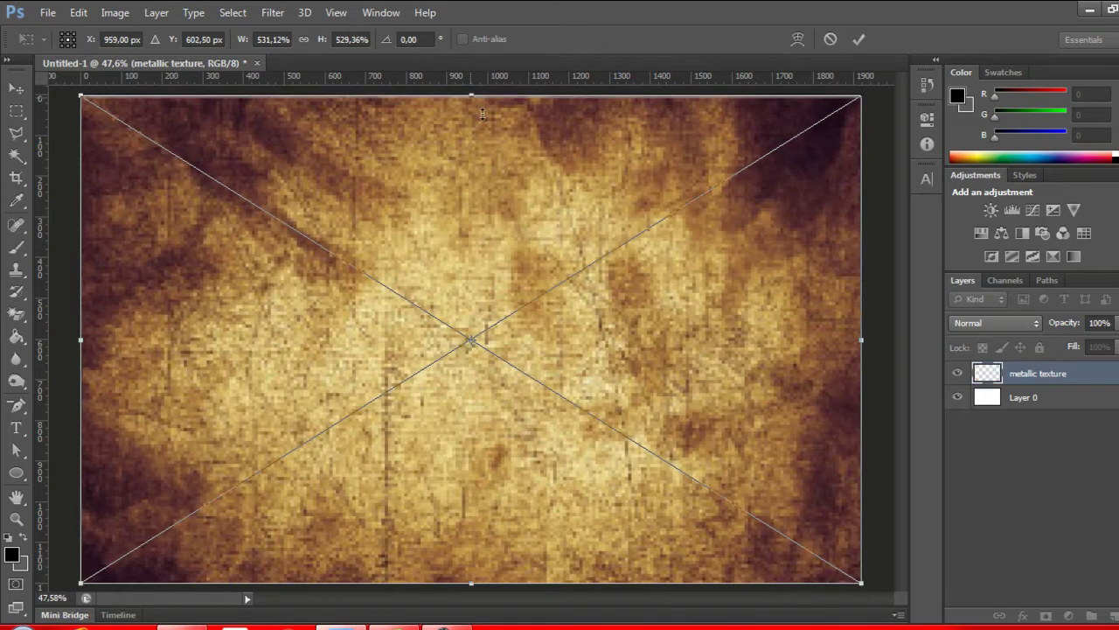
left_click(858, 39)
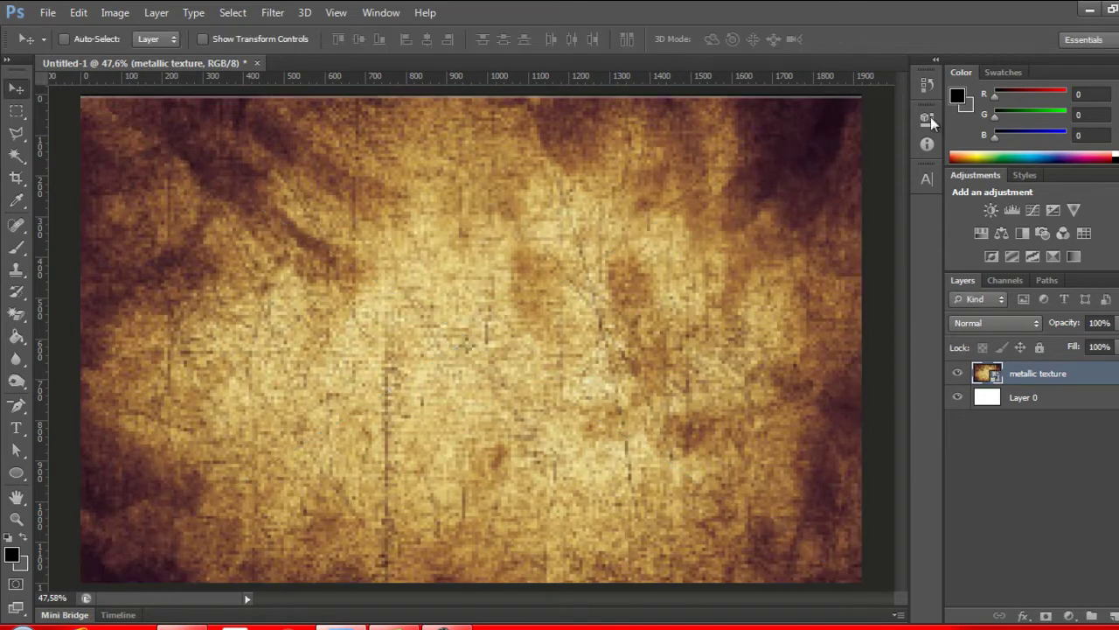
- Rasterize the metallic texture layer and desaturate it to grayscale
right_click(1063, 375)
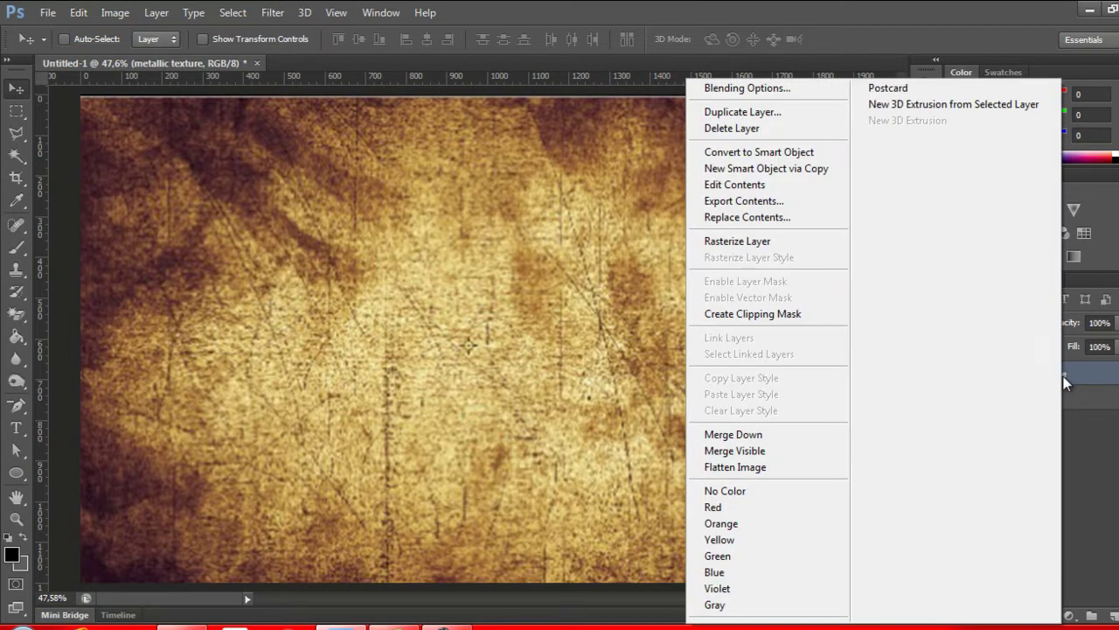
left_click(763, 243)
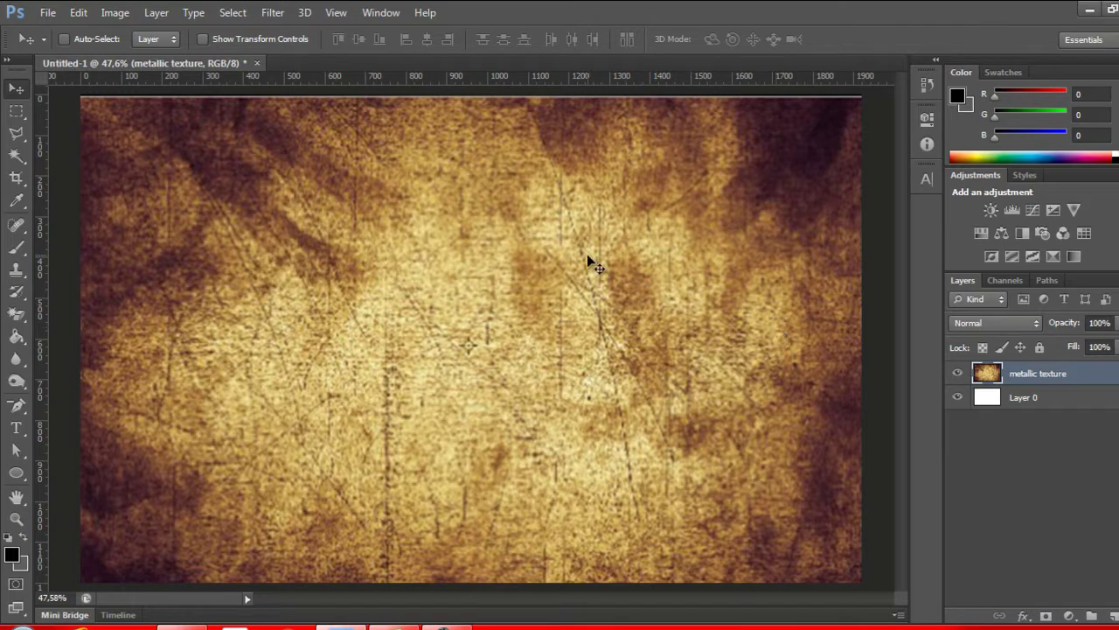
left_click(115, 14)
mouse_move(141, 56)
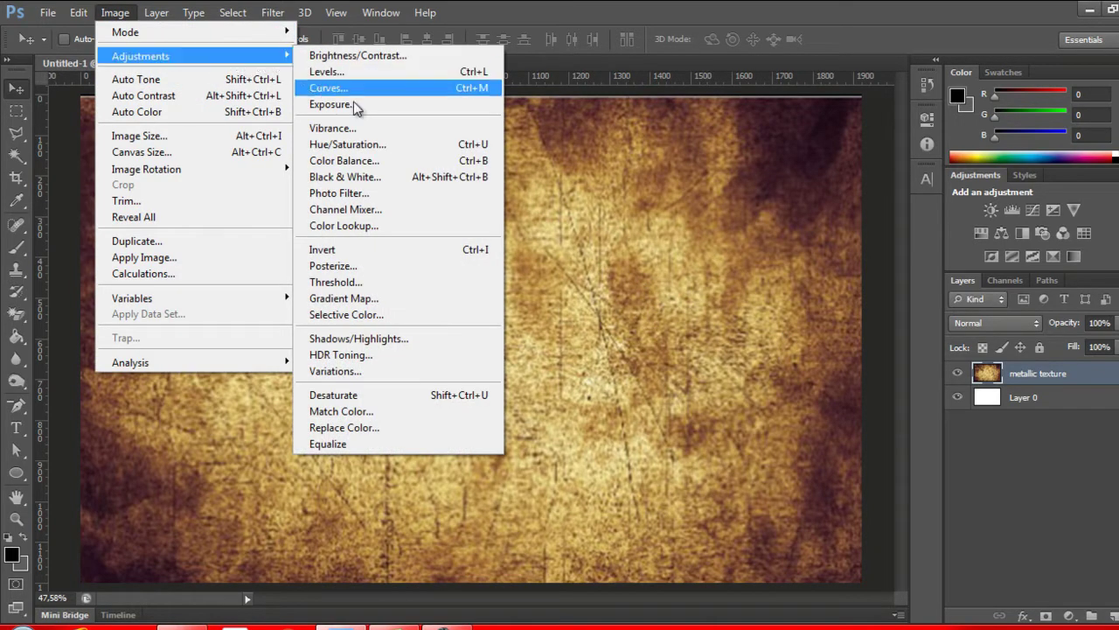
left_click(420, 396)
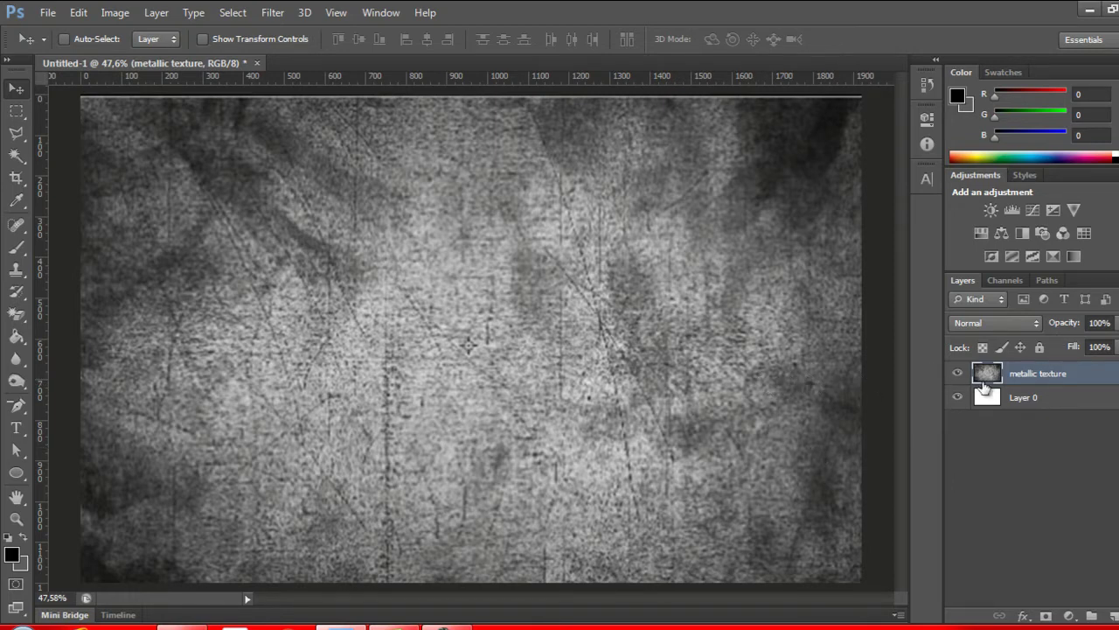
- Blend the texture layer as Overlay at 25% opacity
left_click(995, 323)
left_click(981, 215)
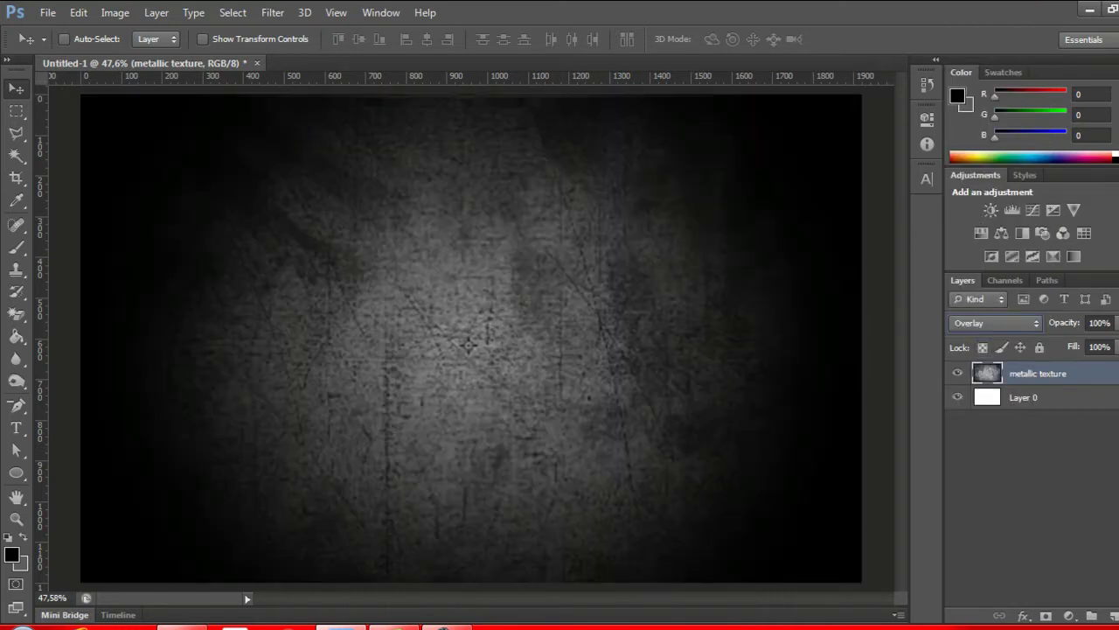
left_click(1116, 346)
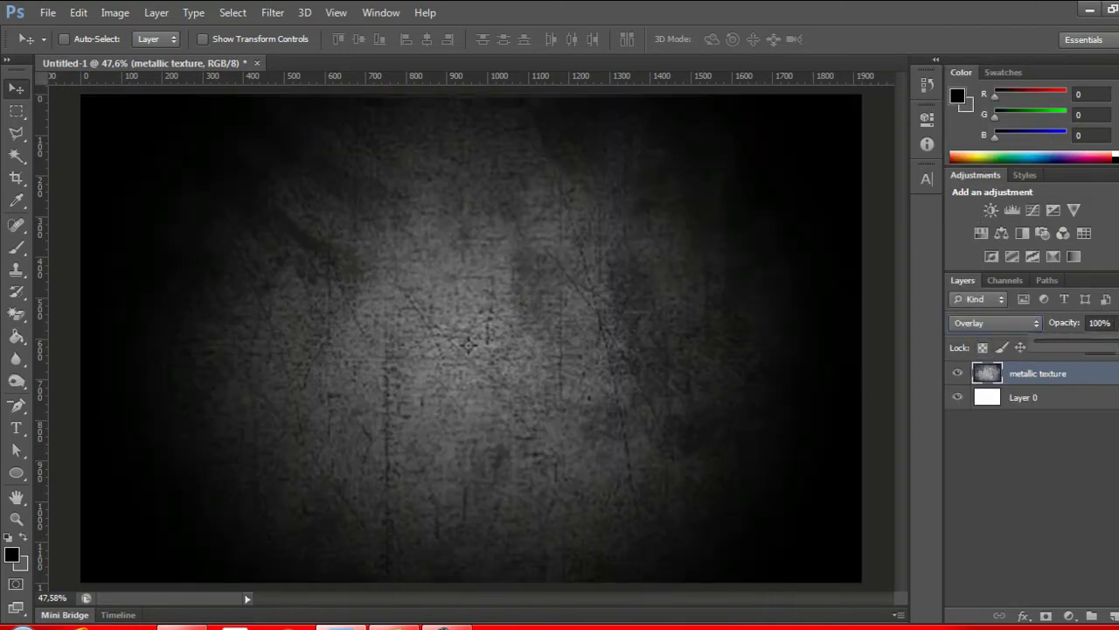
left_click_drag(1115, 346, 1083, 347)
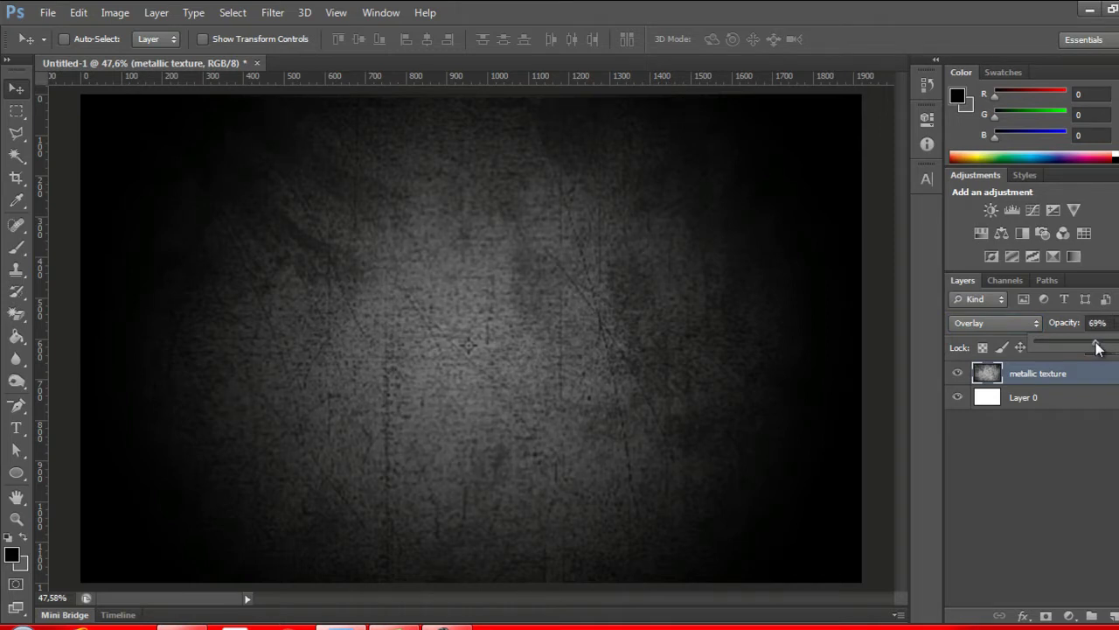
left_click_drag(1063, 342, 1059, 342)
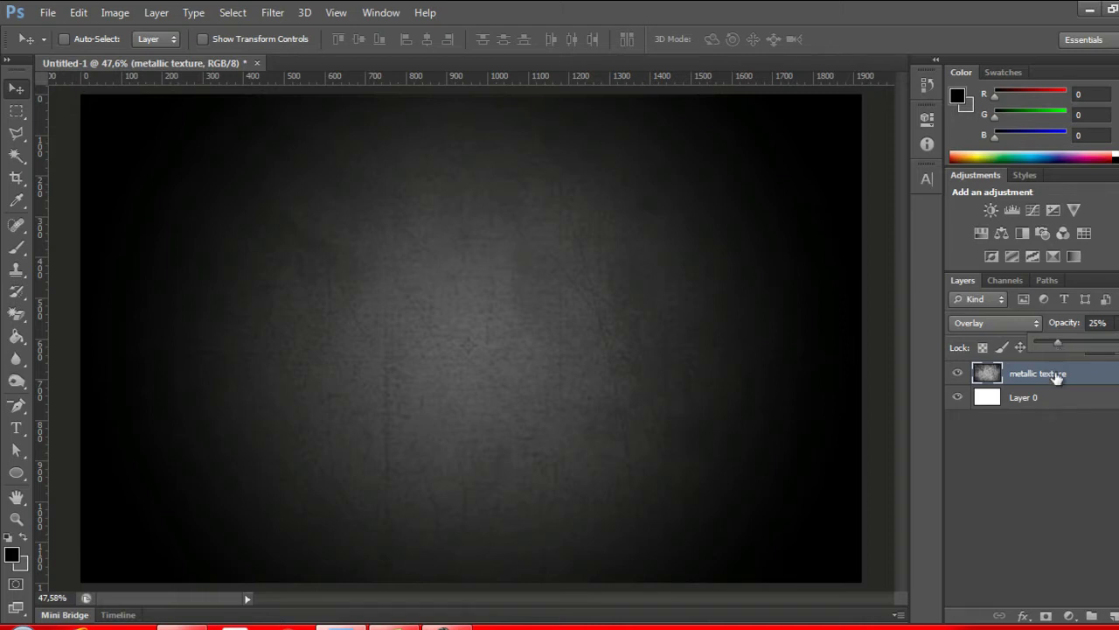
left_click(921, 384)
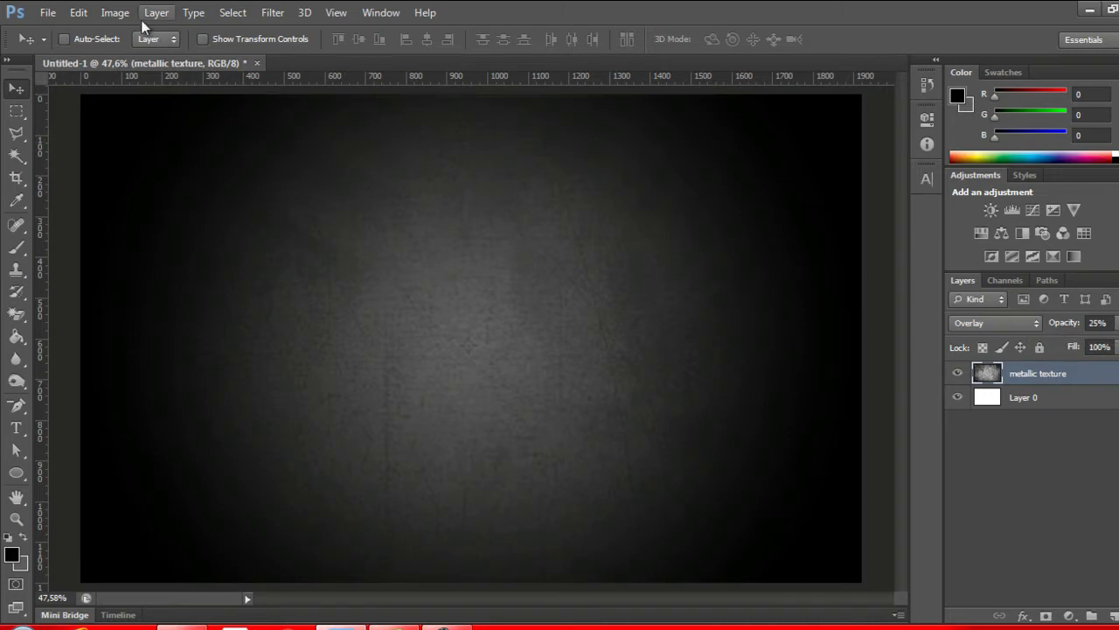
left_click(272, 12)
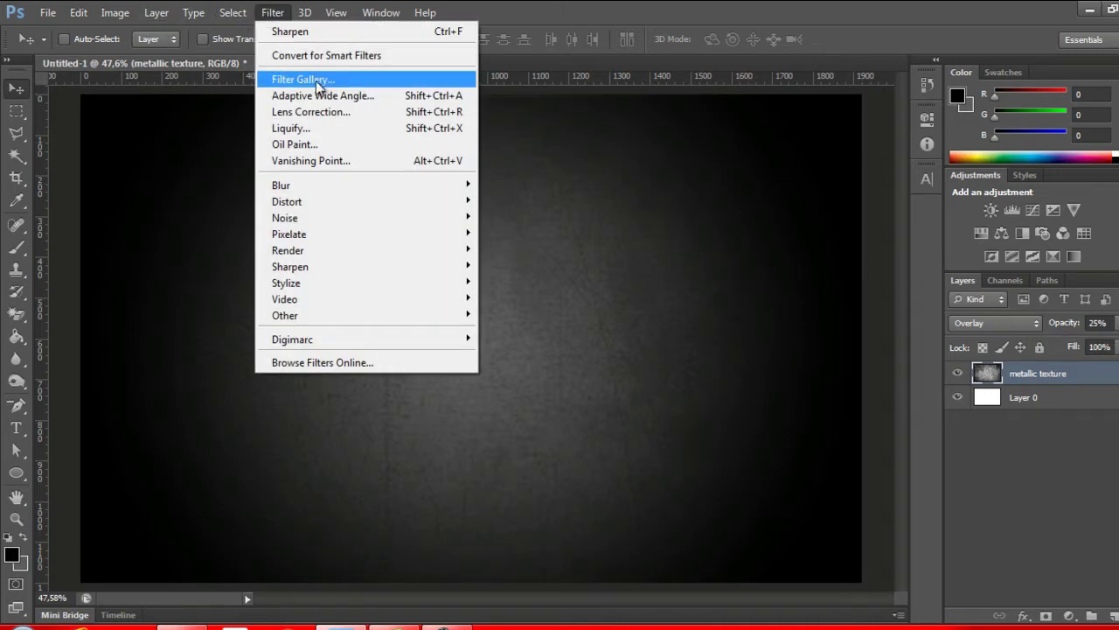
left_click(686, 285)
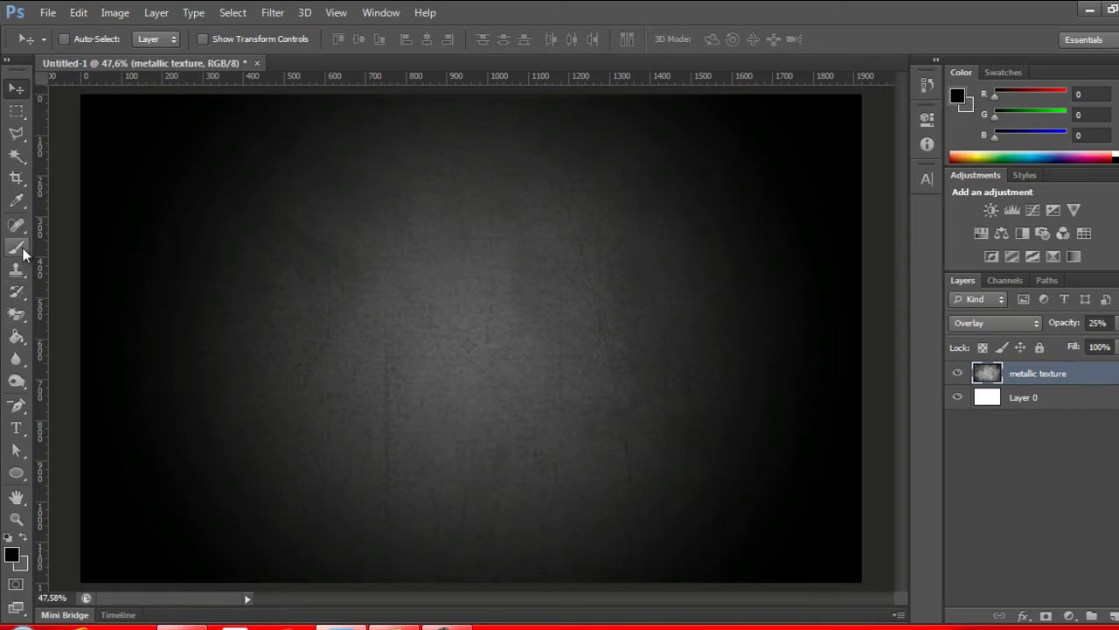
left_click(17, 427)
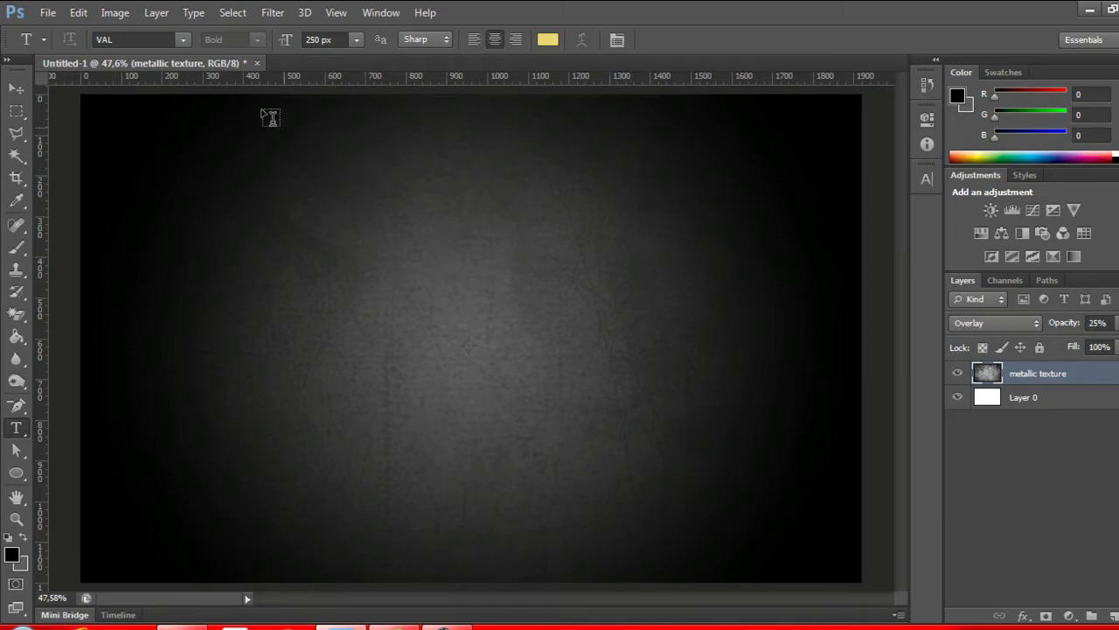
- Set the type font to Null Free at 335 px
left_click(181, 41)
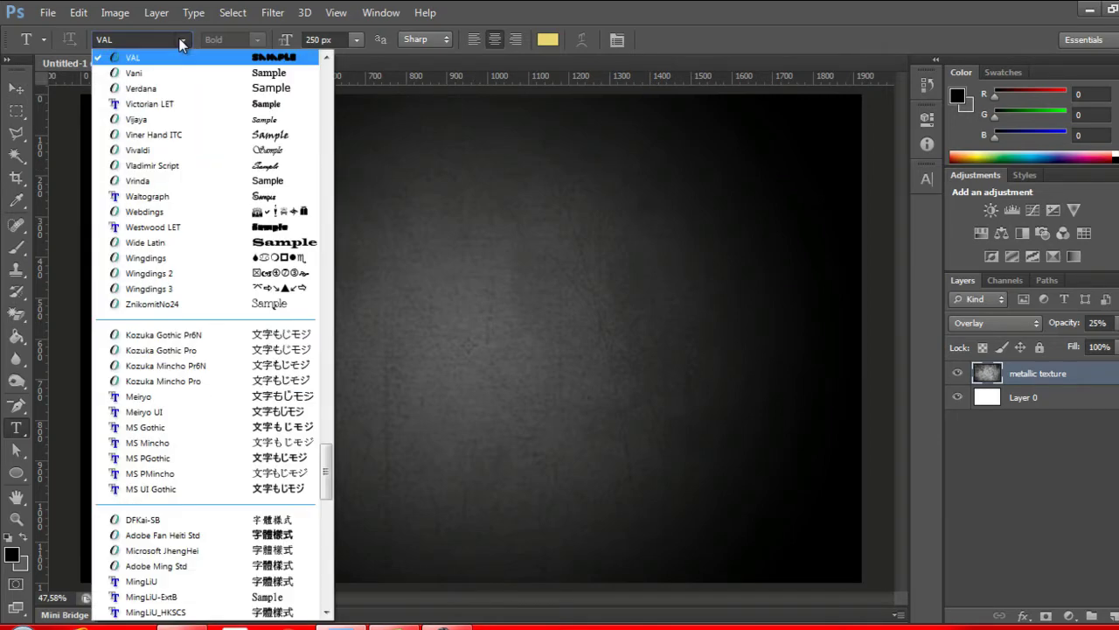
mouse_move(337, 475)
left_mouse_down()
mouse_move(339, 413)
mouse_move(340, 446)
left_mouse_up()
left_click_drag(332, 401, 335, 342)
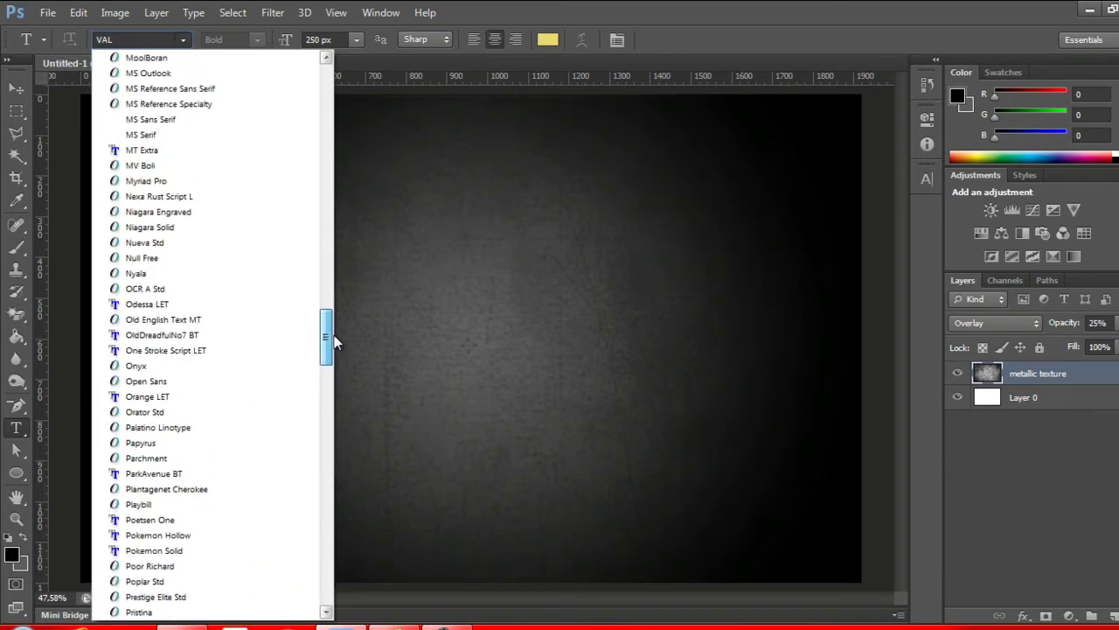
left_click(197, 258)
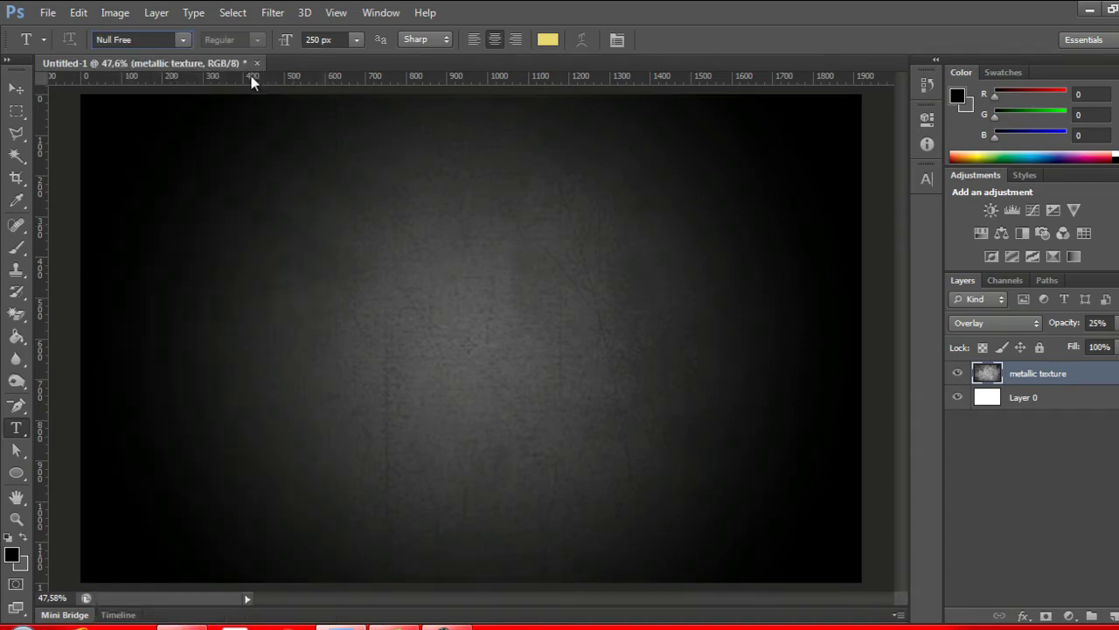
left_click_drag(323, 39, 308, 39)
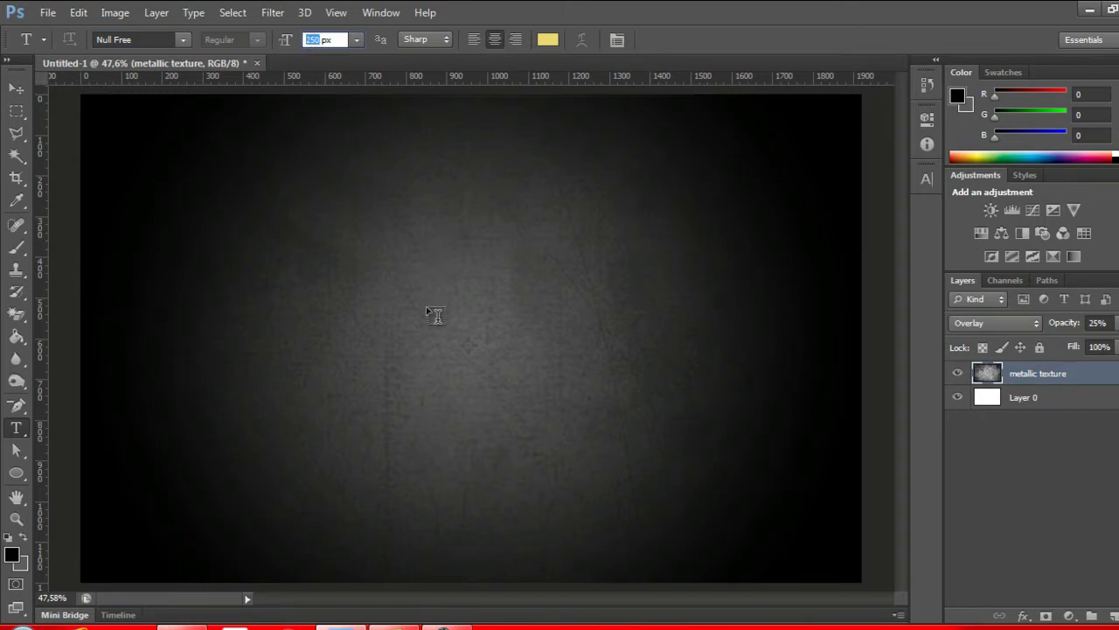
type("335")
key("Return")
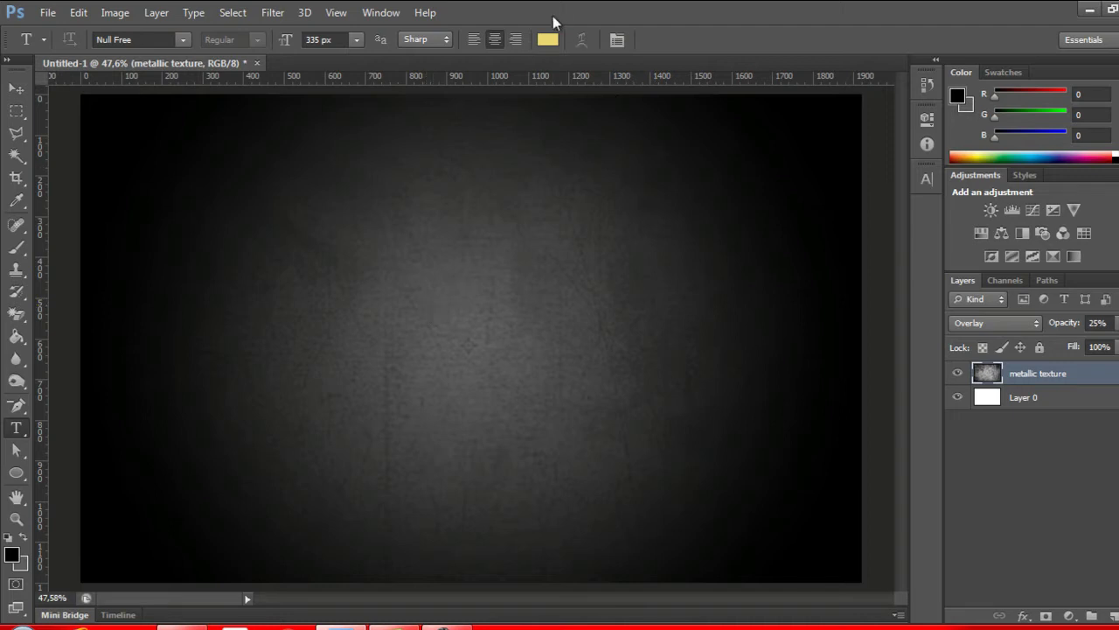
- Set the text colour to black 000000 and place a text insertion point on the canvas
left_click(547, 39)
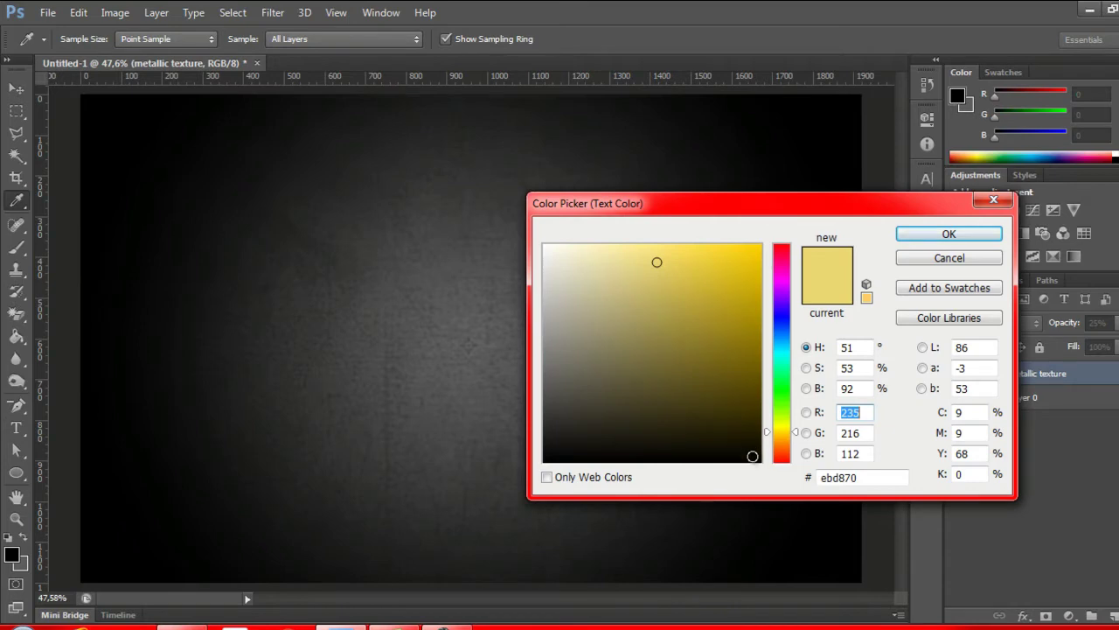
left_click(758, 459)
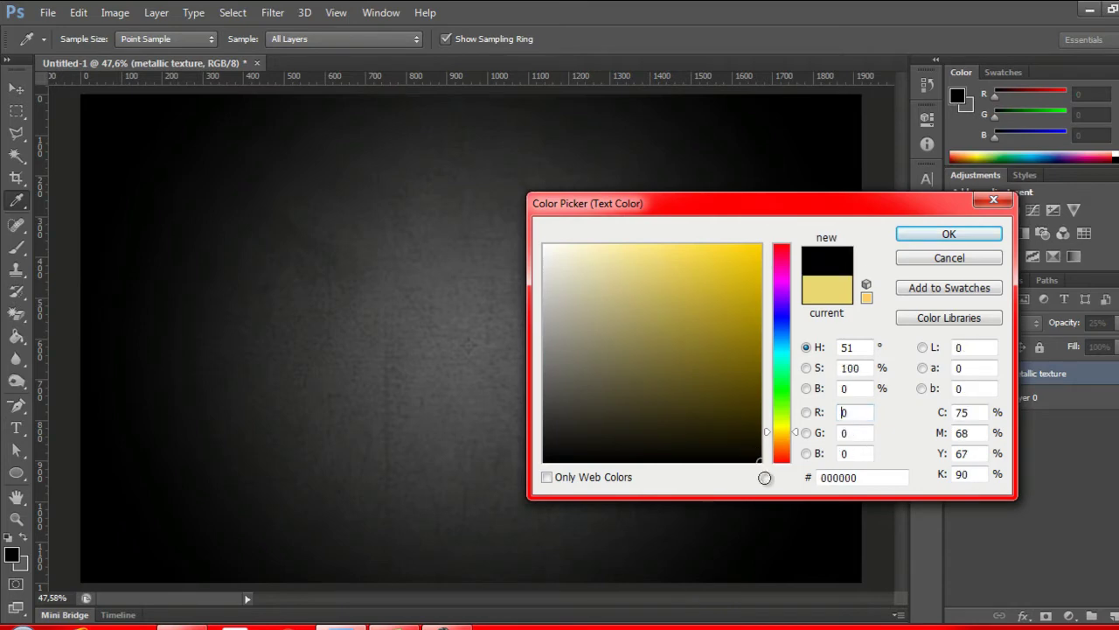
left_click(962, 234)
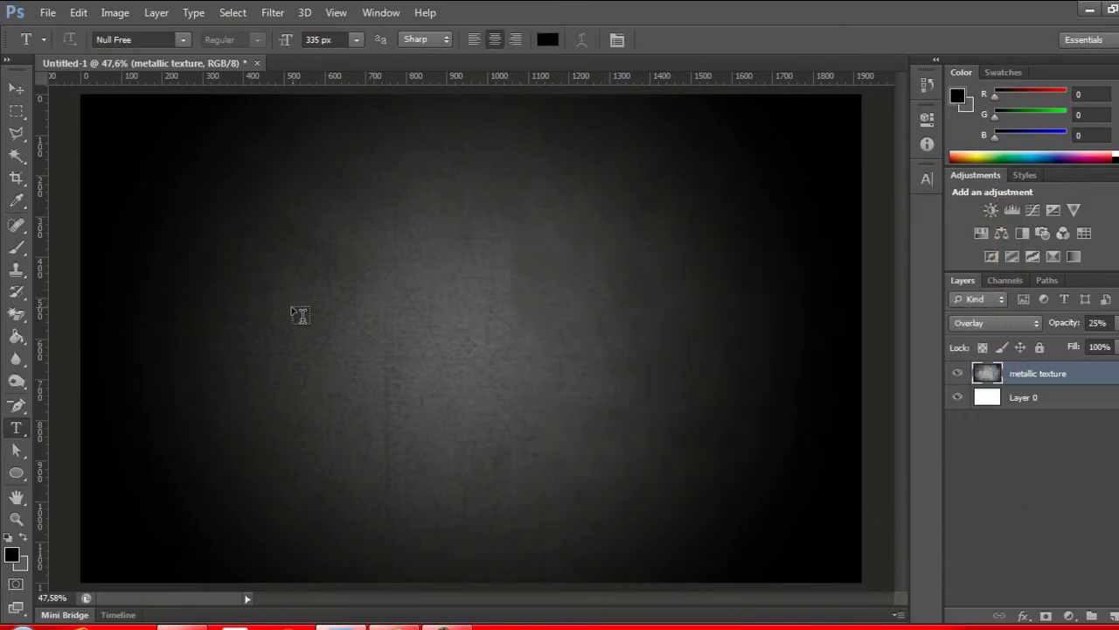
left_click(291, 306)
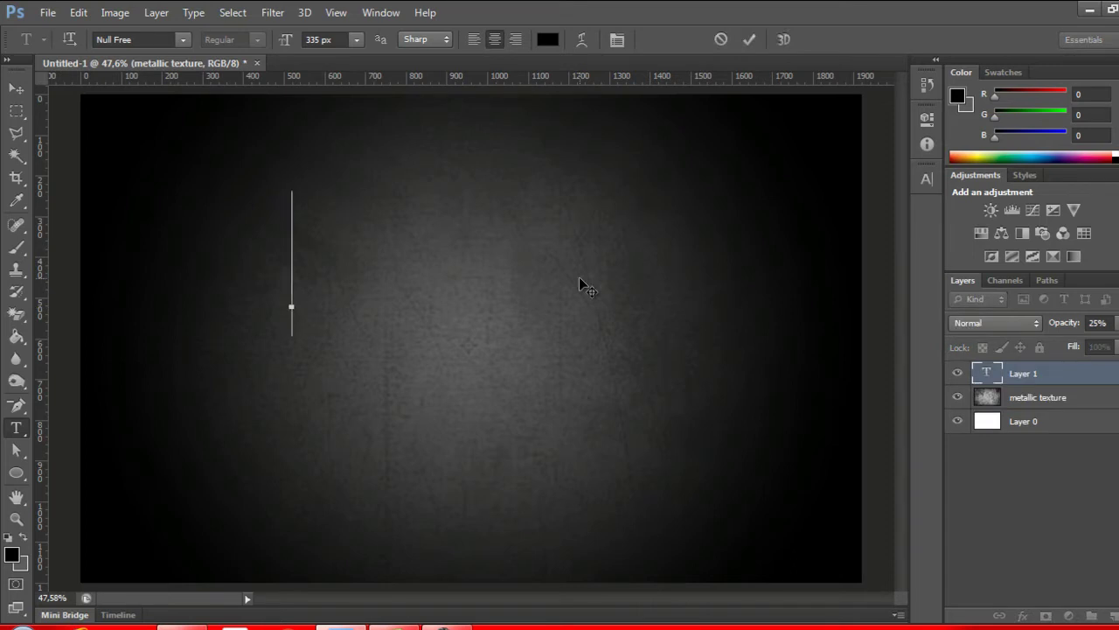
- Type '2017' on the canvas and commit the text
type("20 ")
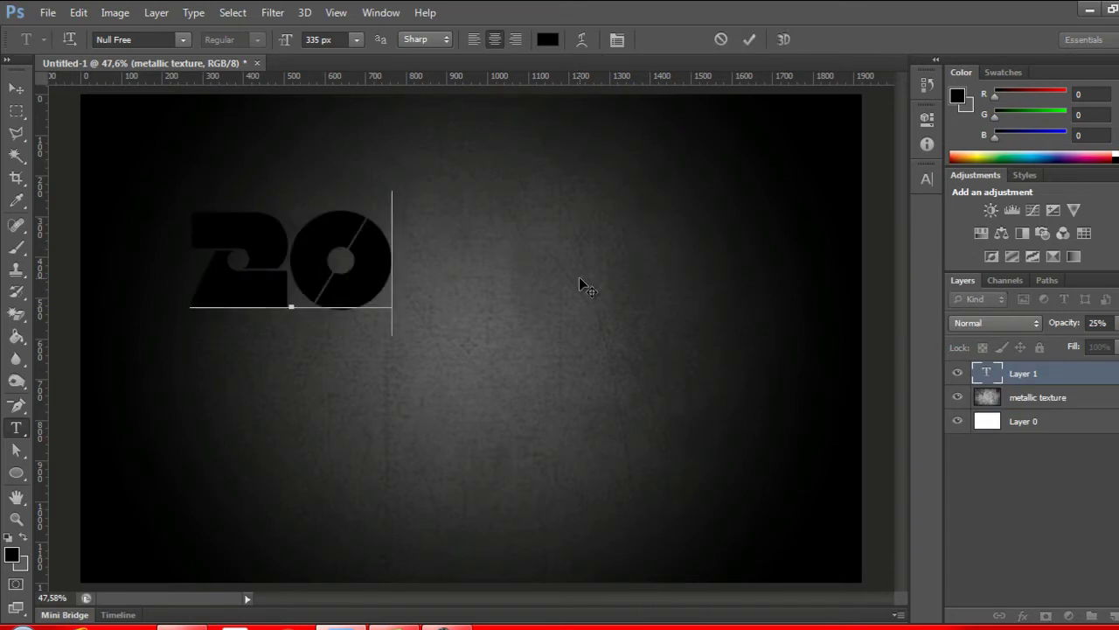
type("17")
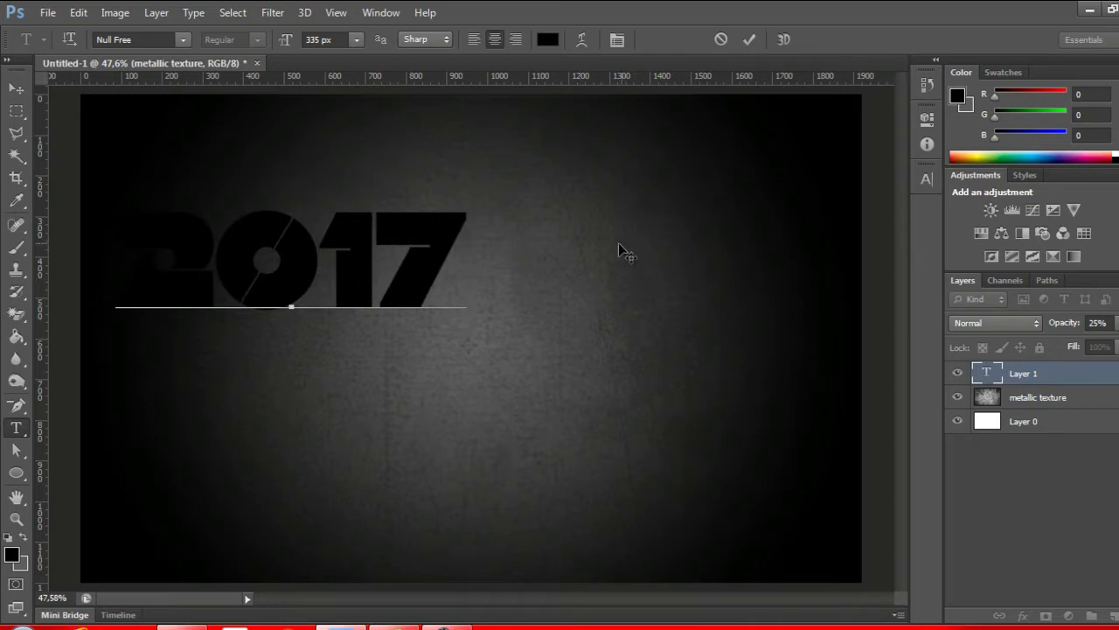
left_click(747, 42)
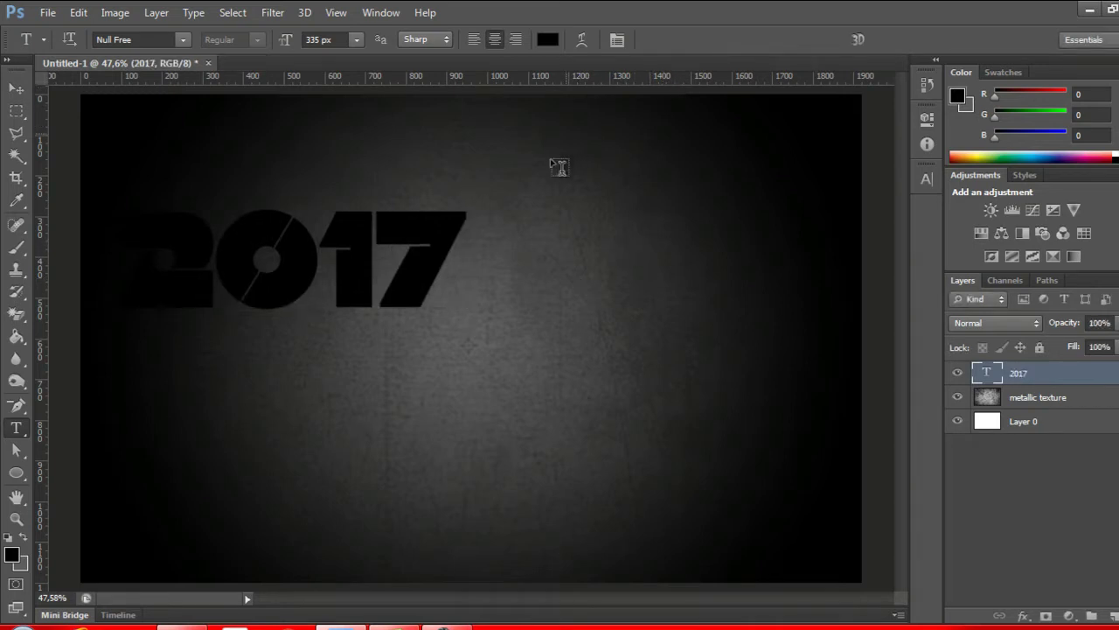
left_click(387, 13)
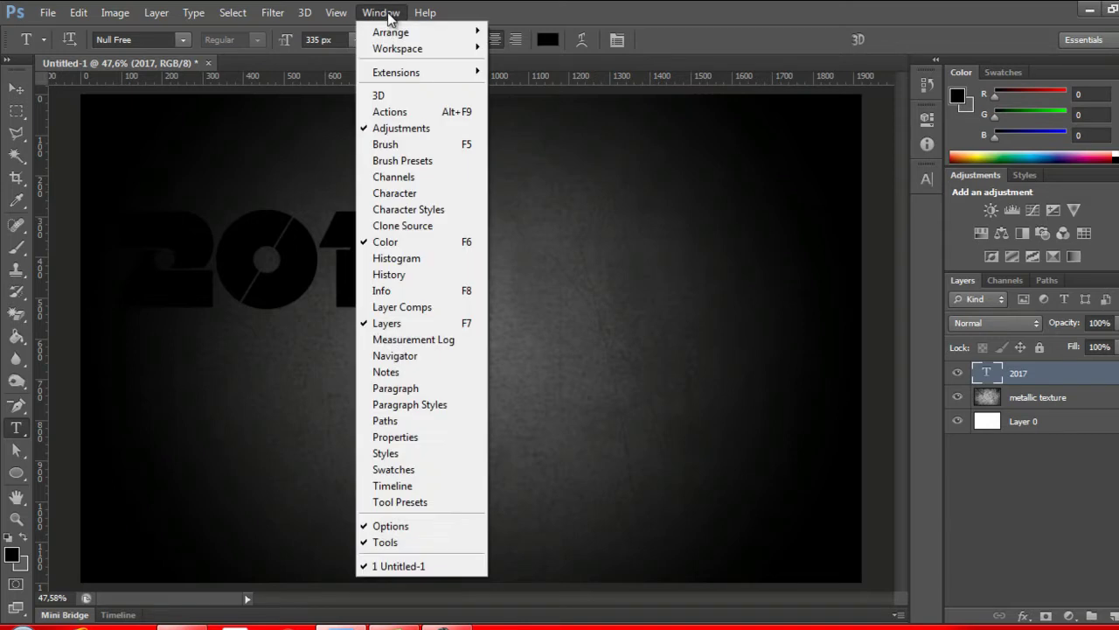
left_click(422, 193)
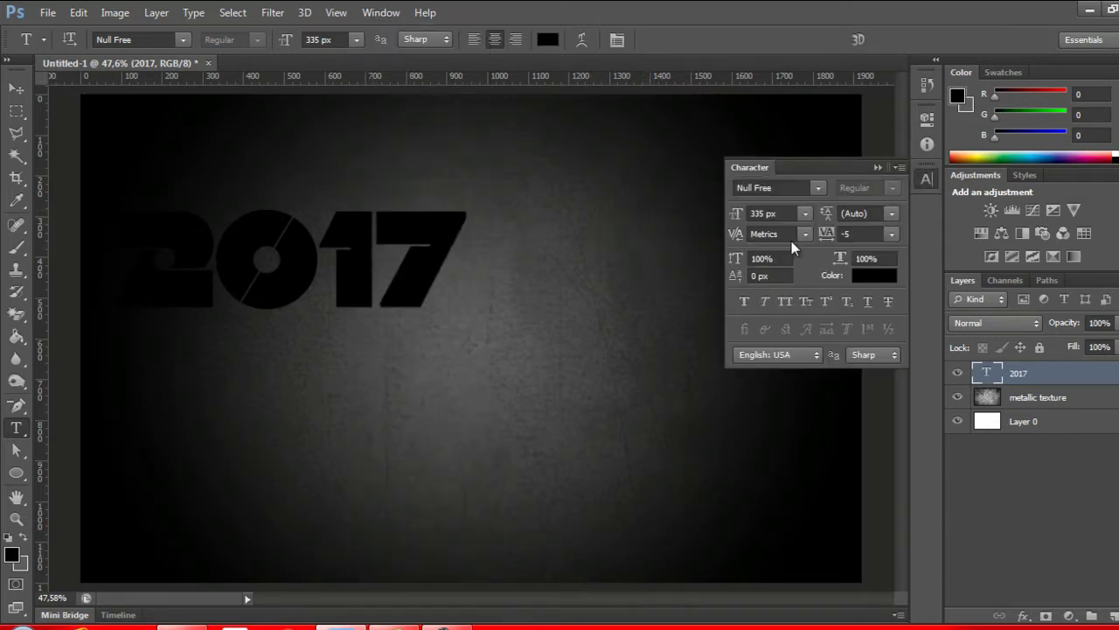
- Give the 2017 text tracking of 160 and kerning of 0
left_click(891, 236)
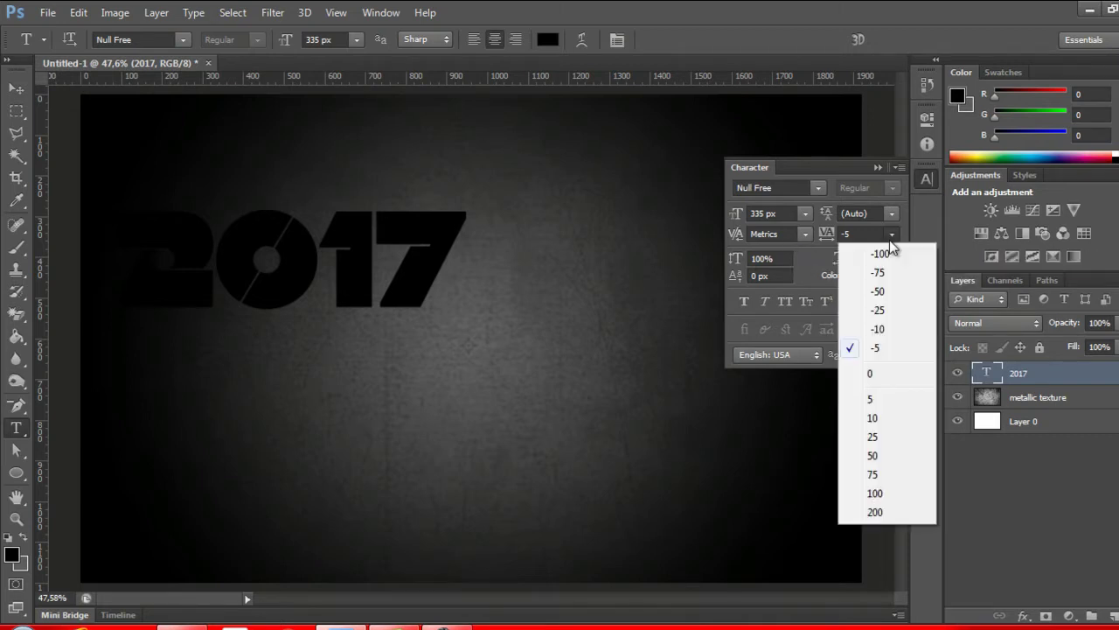
left_click(866, 242)
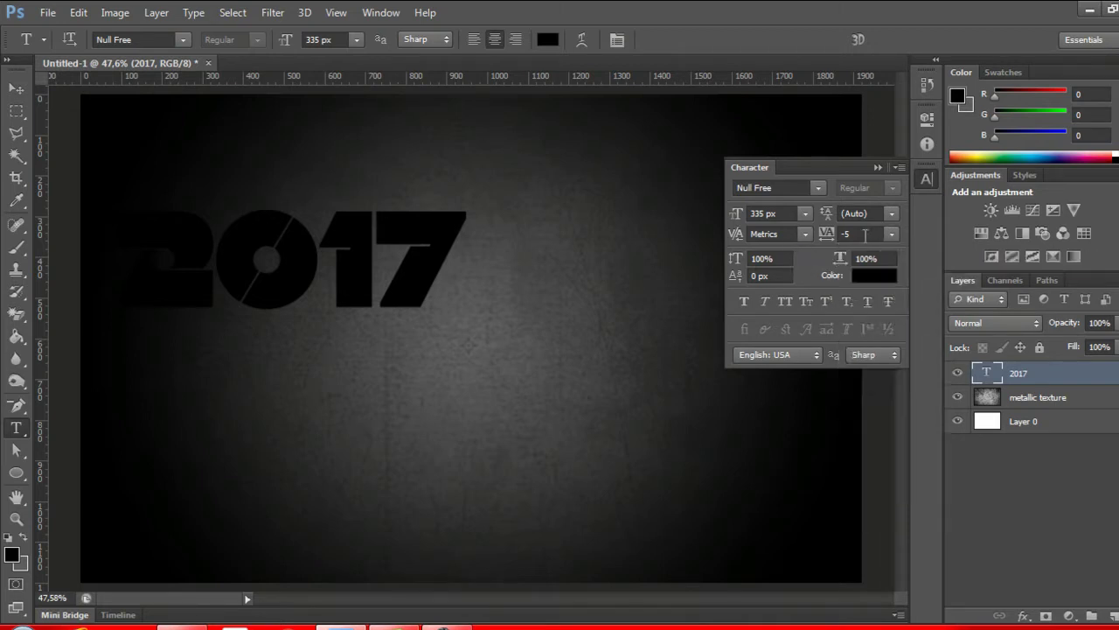
left_click(829, 235)
type("160")
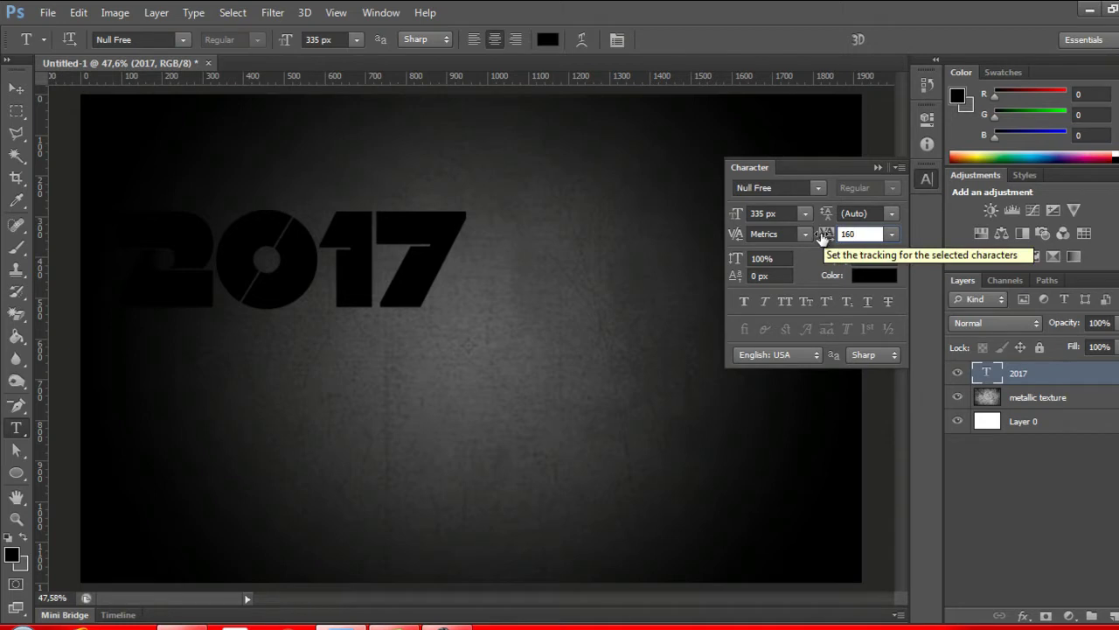
key("Return")
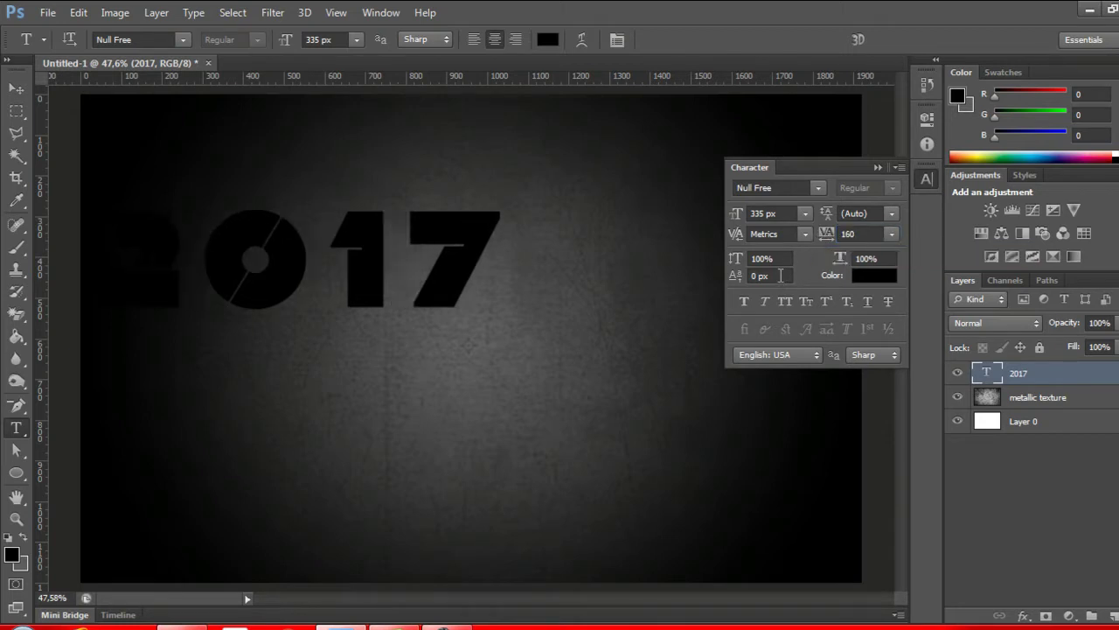
left_click(800, 233)
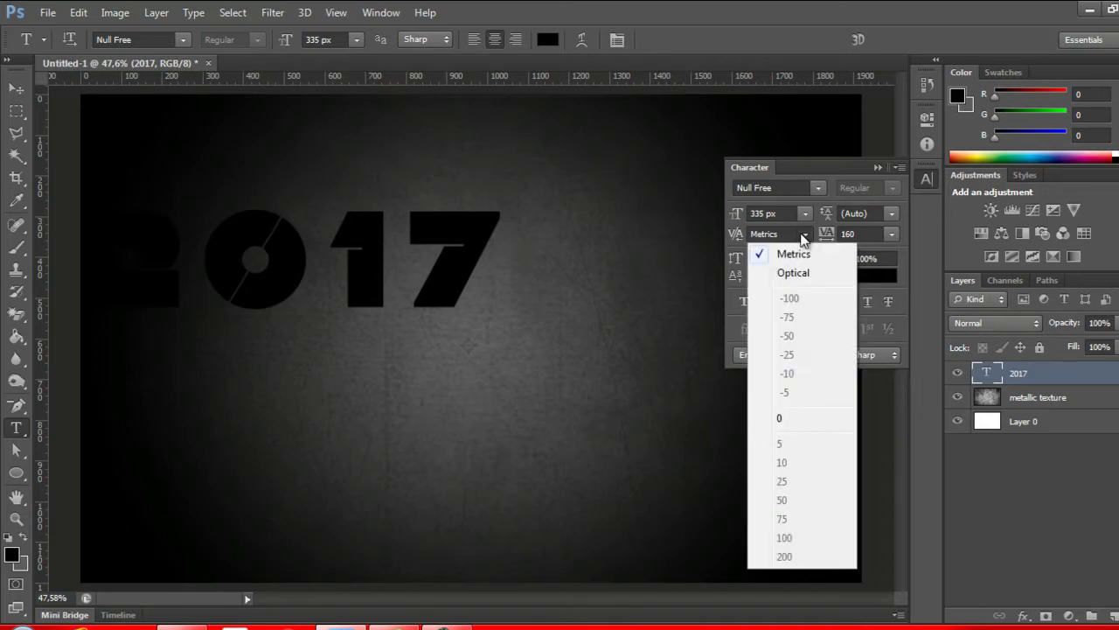
left_click(777, 418)
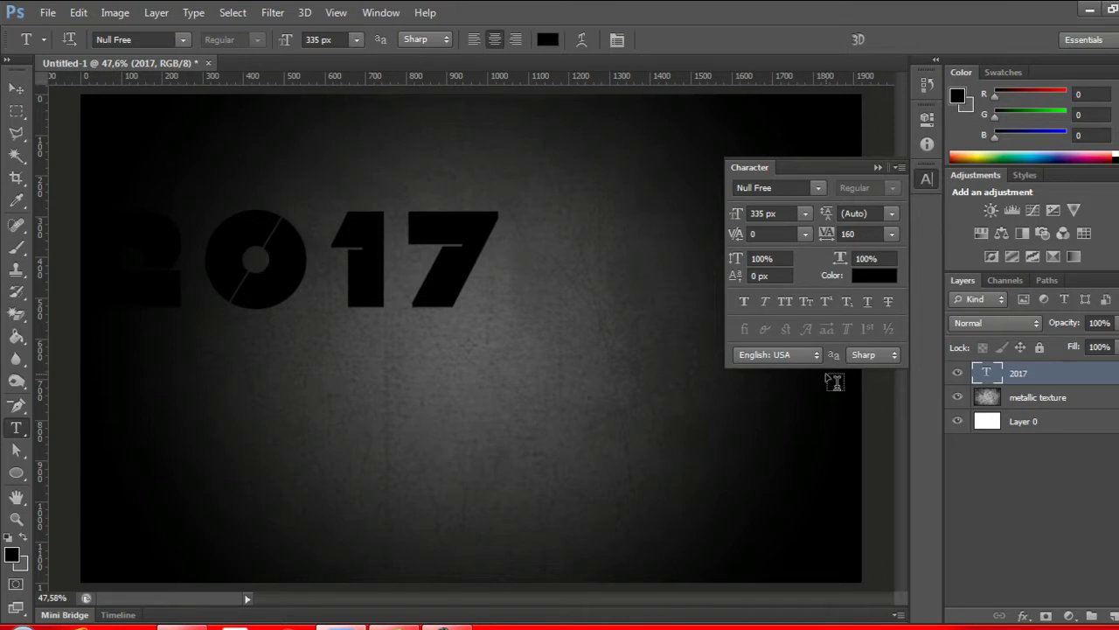
- Change the 2017 text colour to white ffffff
left_click(874, 277)
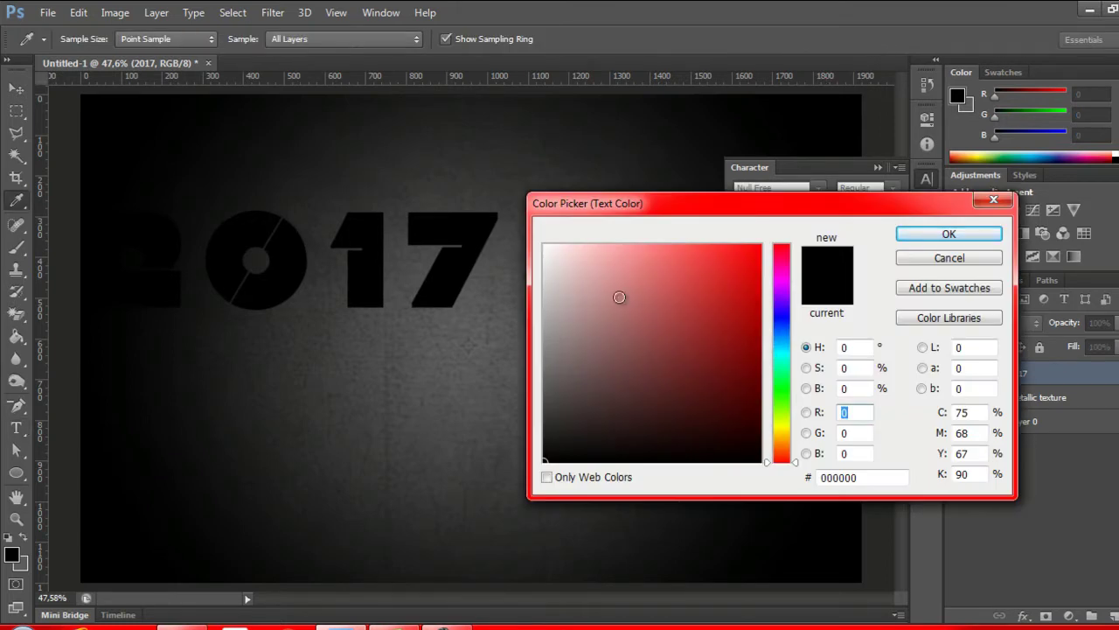
left_click_drag(556, 255, 537, 240)
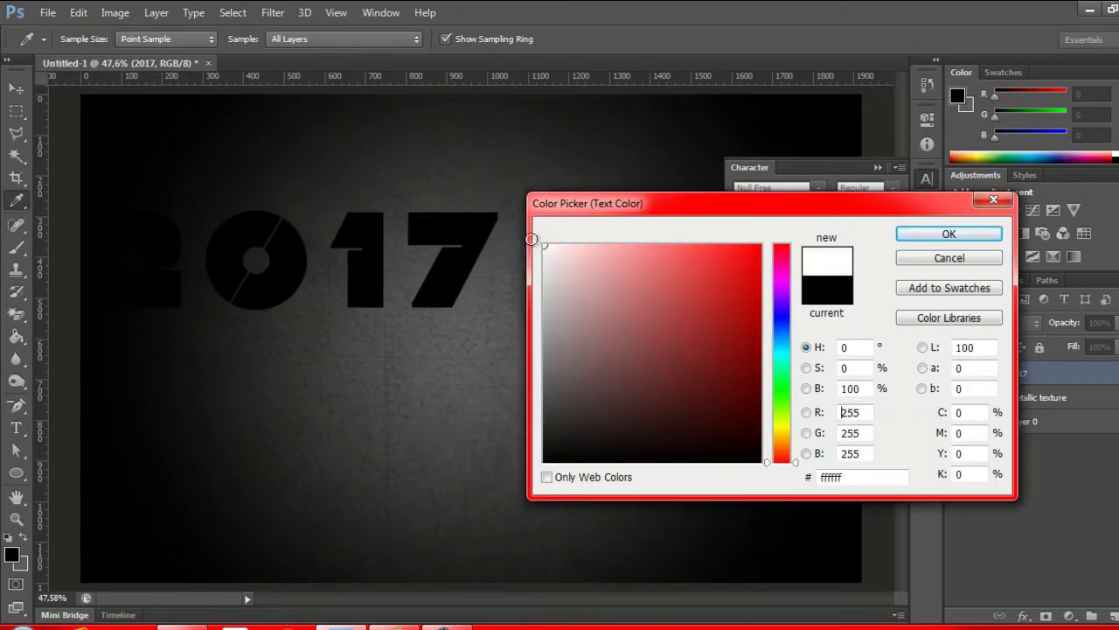
left_click(918, 236)
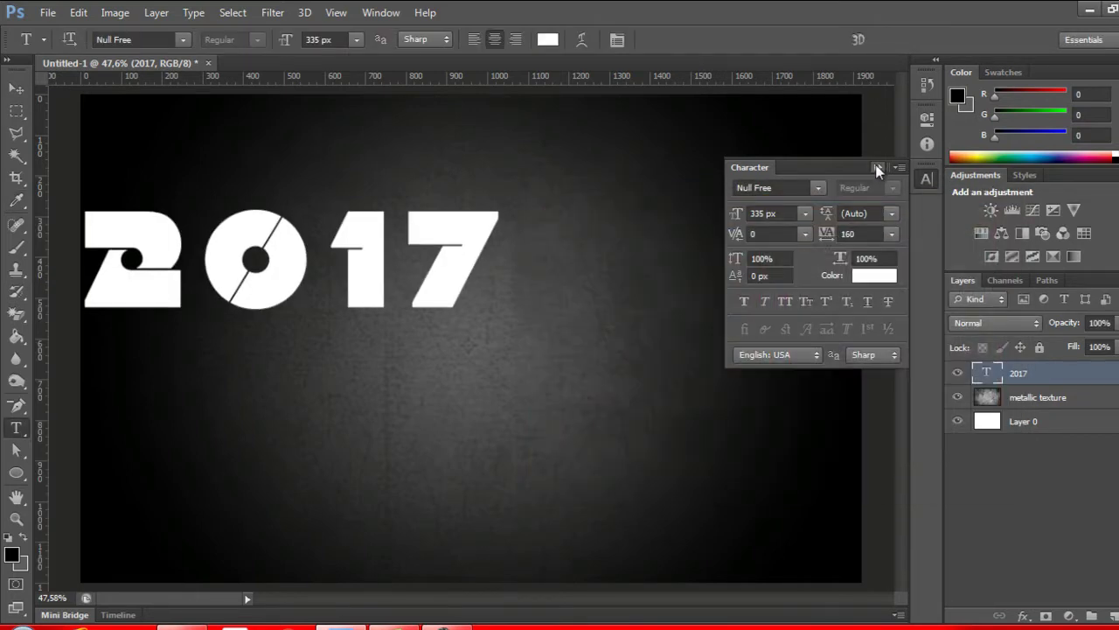
left_click(878, 168)
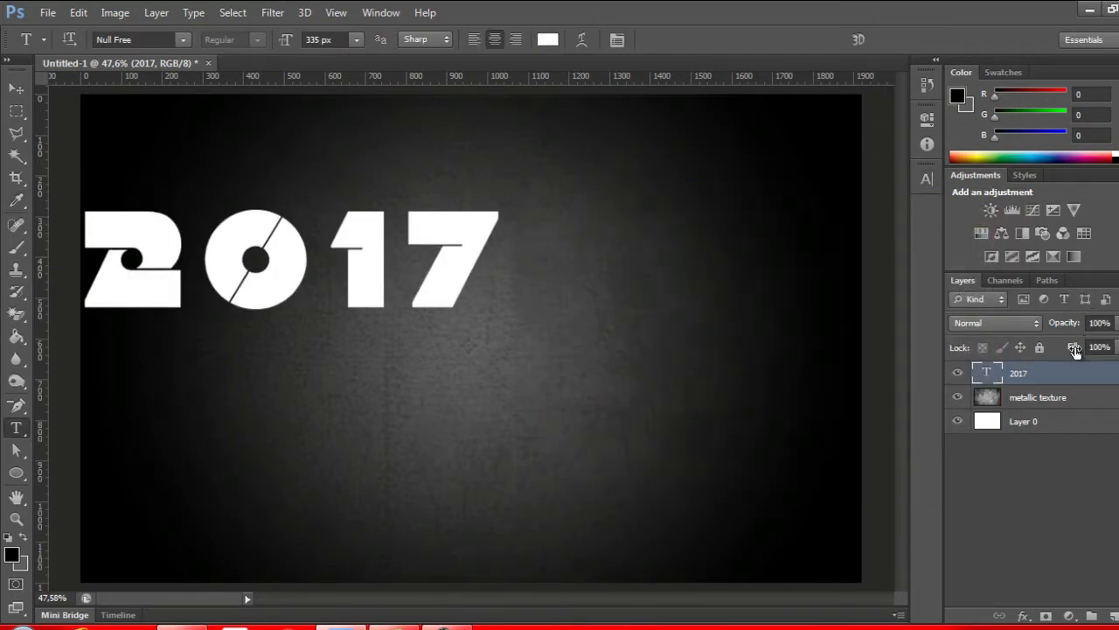
- Move the 2017 text to the centre of the canvas
left_click(16, 88)
mouse_move(262, 260)
left_mouse_down()
mouse_move(434, 300)
mouse_move(419, 330)
left_mouse_up()
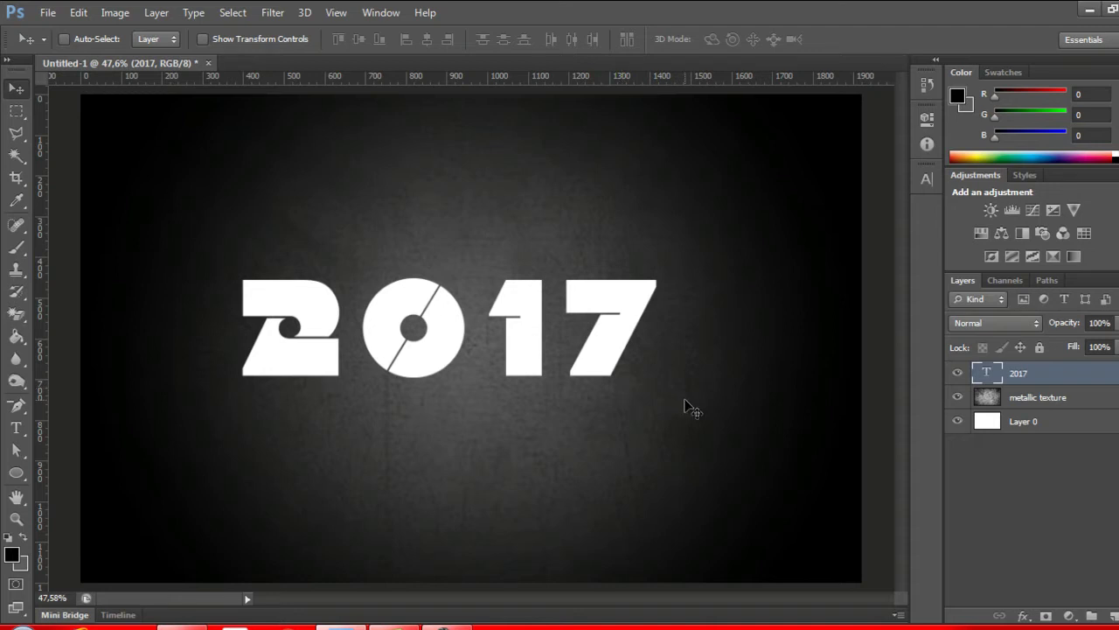
right_click(1115, 378)
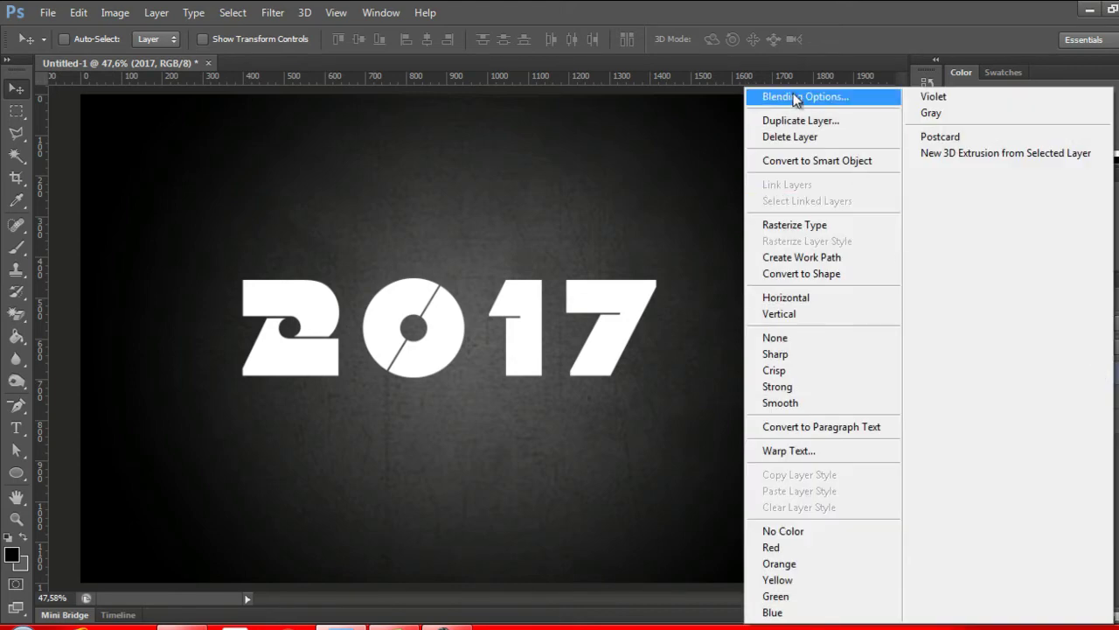
- Give the 2017 layer a 16 px black stroke positioned Inside
left_click(793, 94)
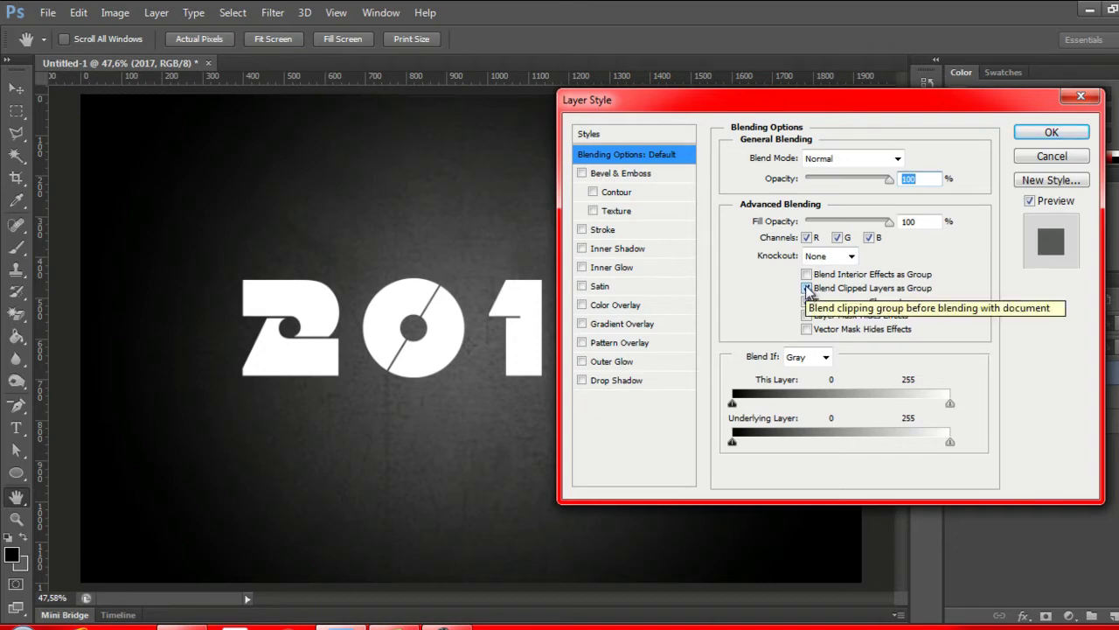
left_click(605, 229)
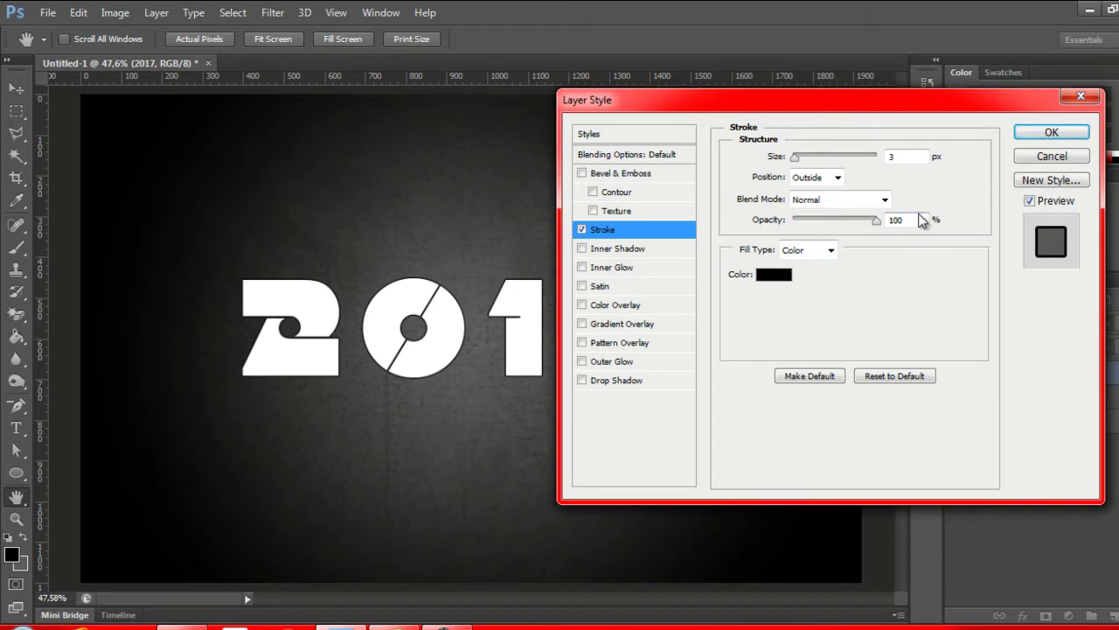
left_click(908, 157)
type("16")
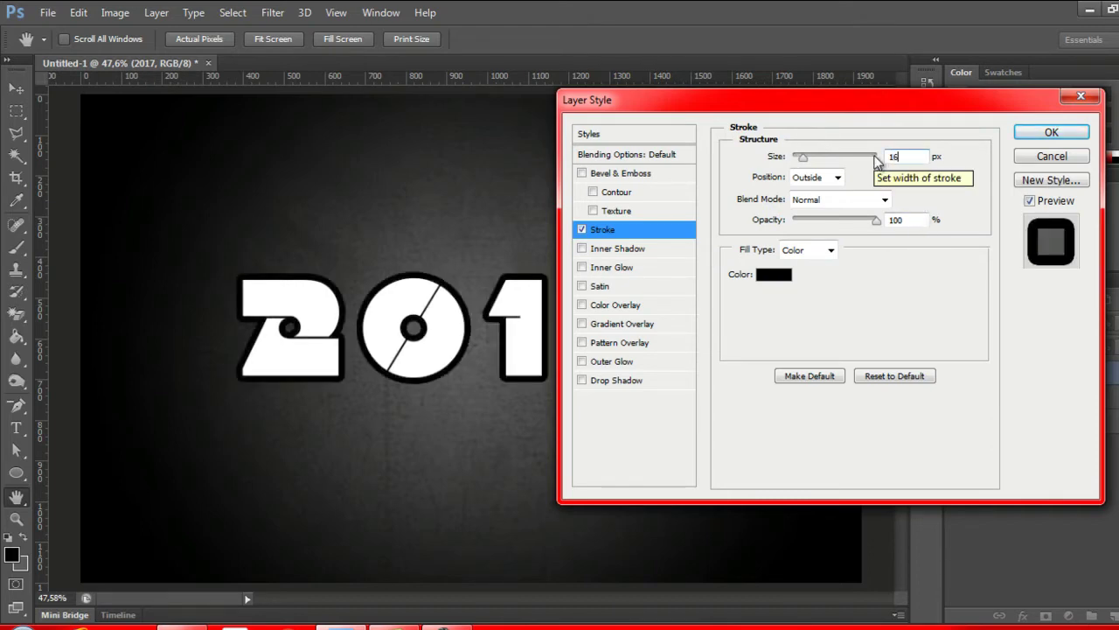
left_click(838, 178)
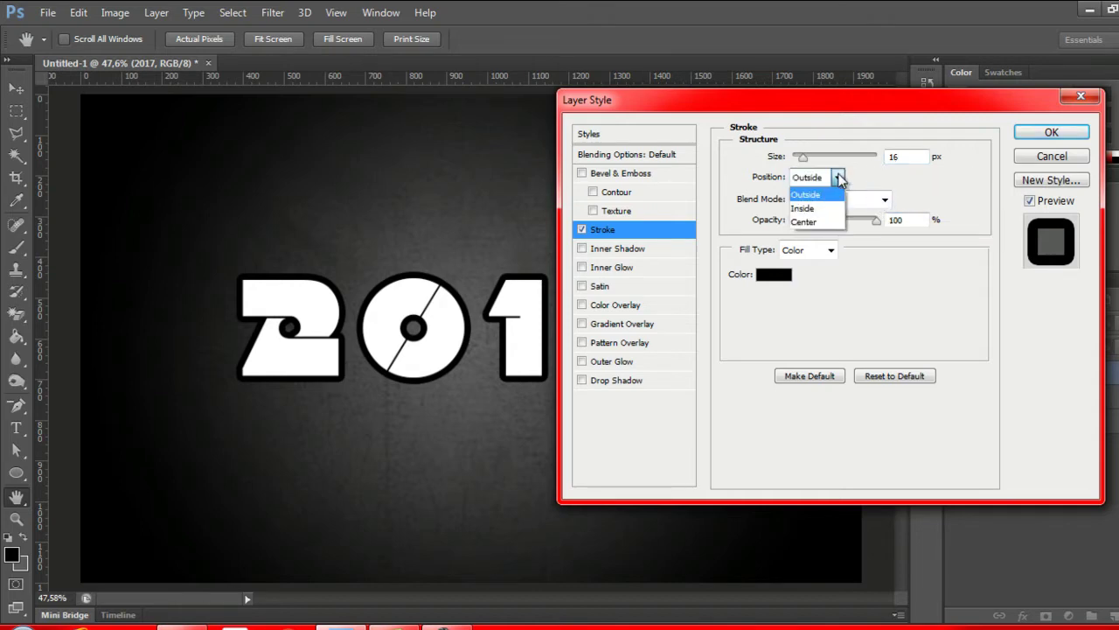
left_click(826, 208)
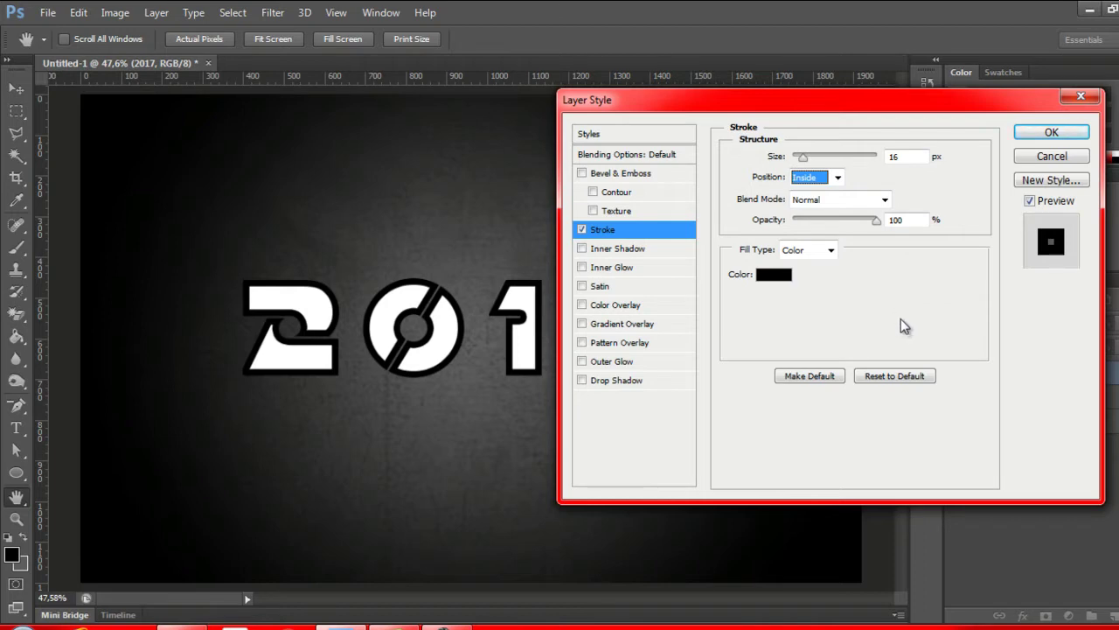
left_click(1040, 133)
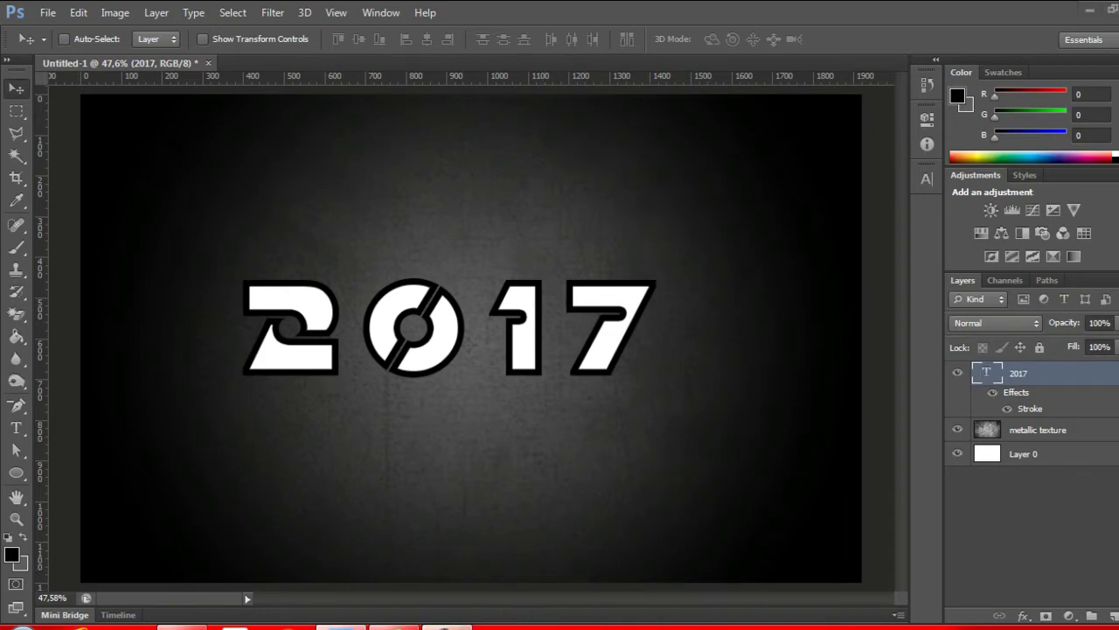
left_click(447, 623)
- Convert the 2017 layer's stroke effect into a separate layer
left_click(1082, 566)
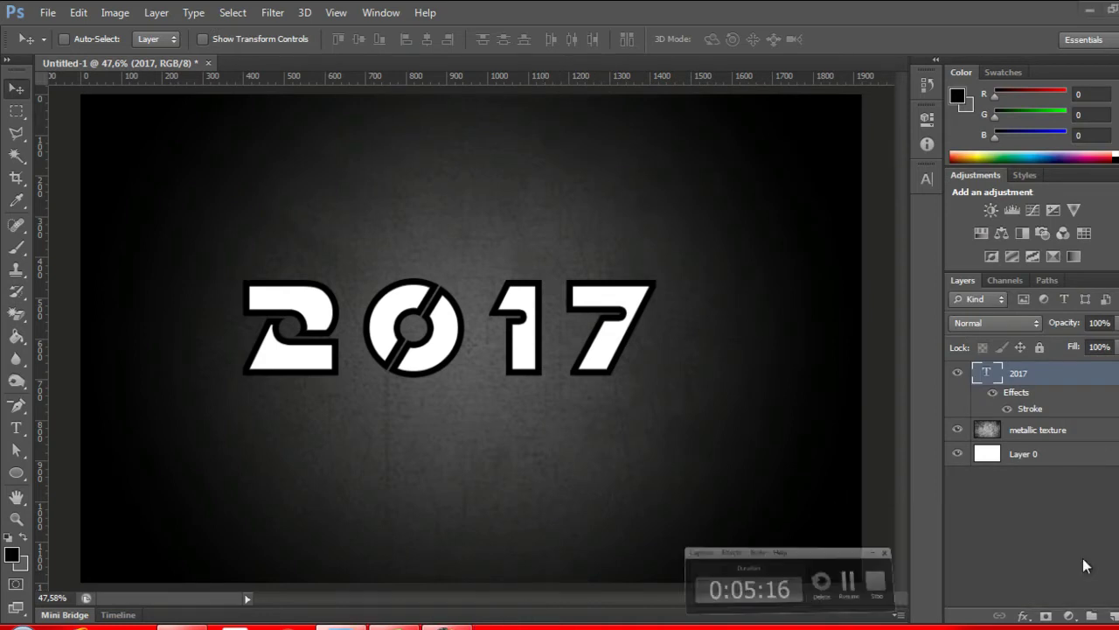
right_click(1110, 402)
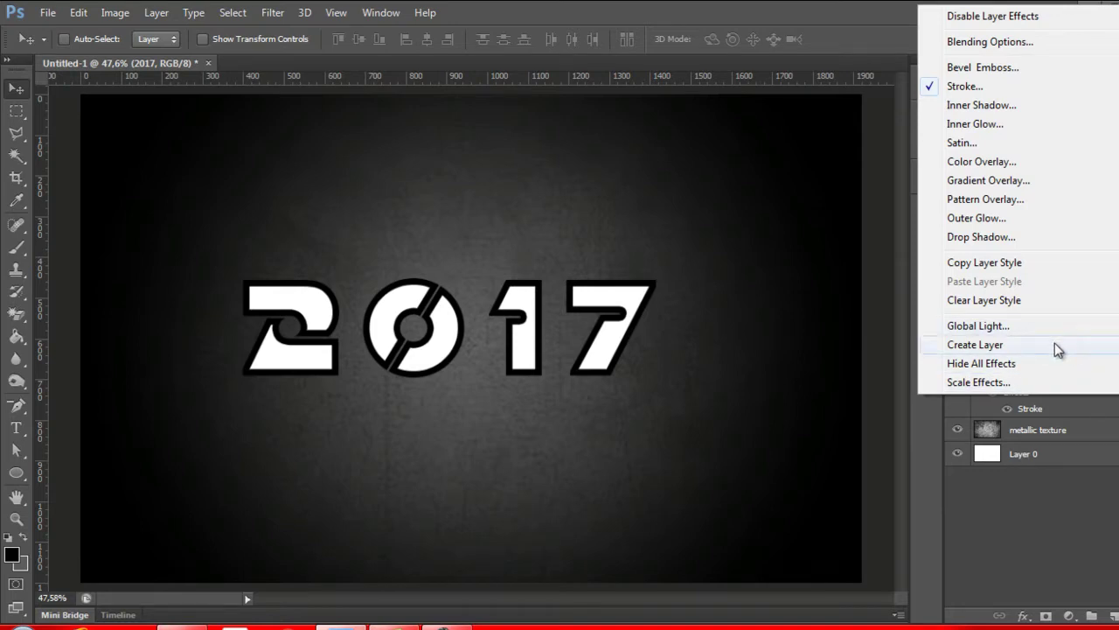
left_click(1055, 344)
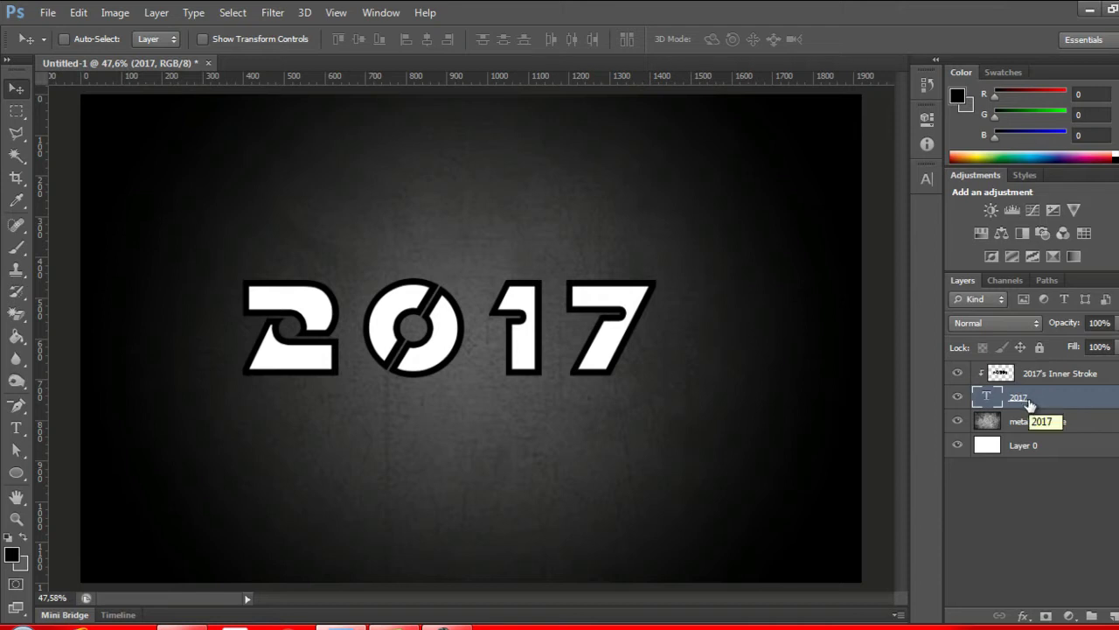
- Release the 2017's Inner Stroke layer from its clipping mask and reselect it
left_click(410, 626)
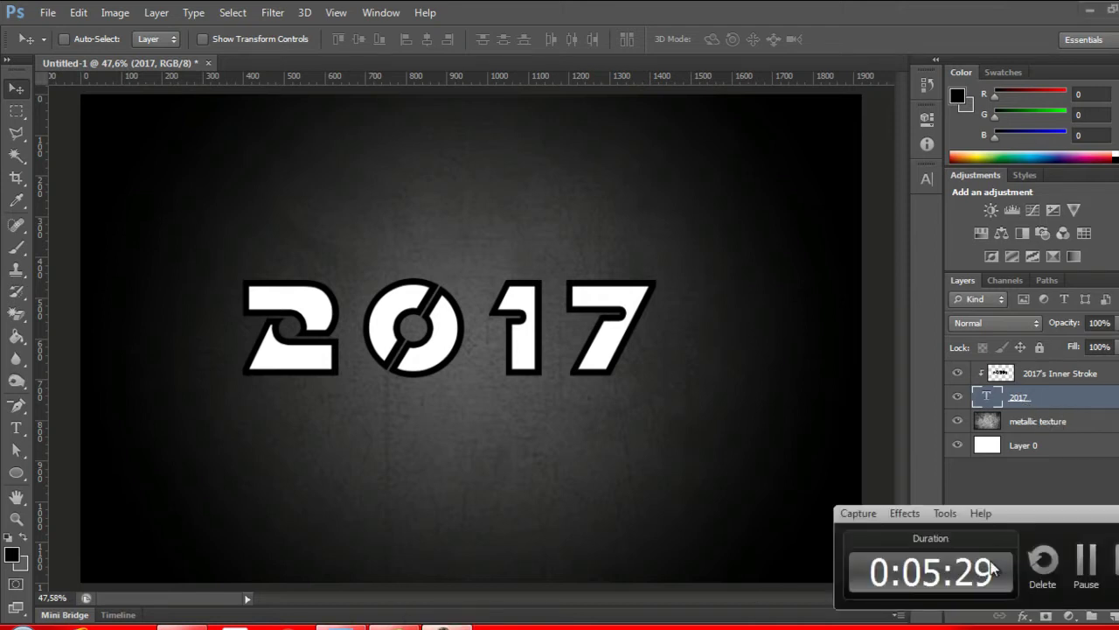
left_click(1071, 556)
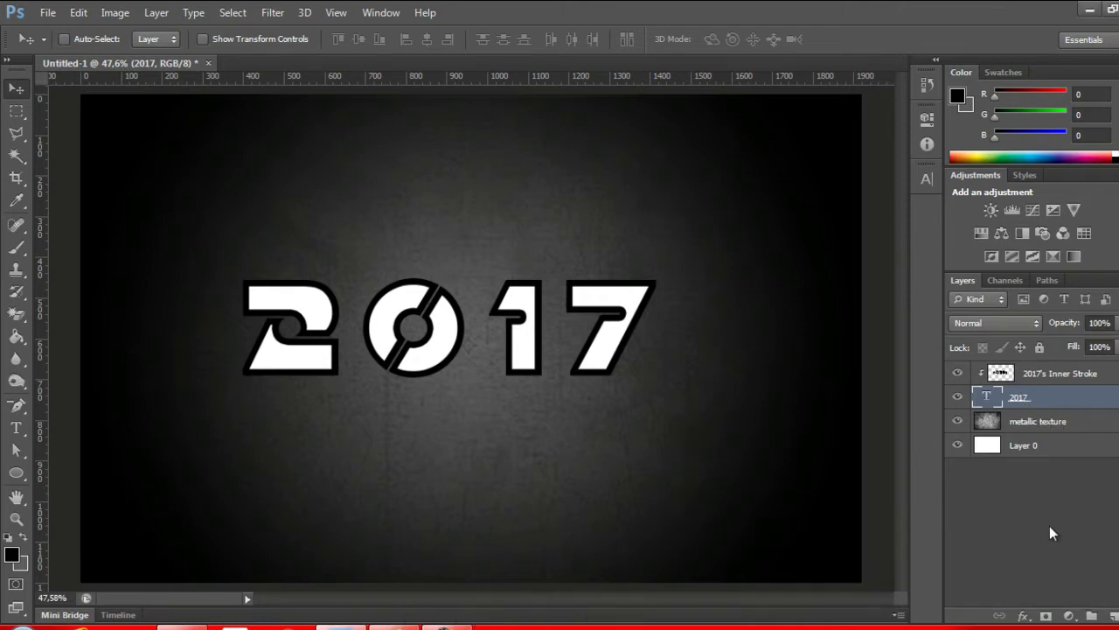
left_click(1049, 374)
key("ctrl+alt+g")
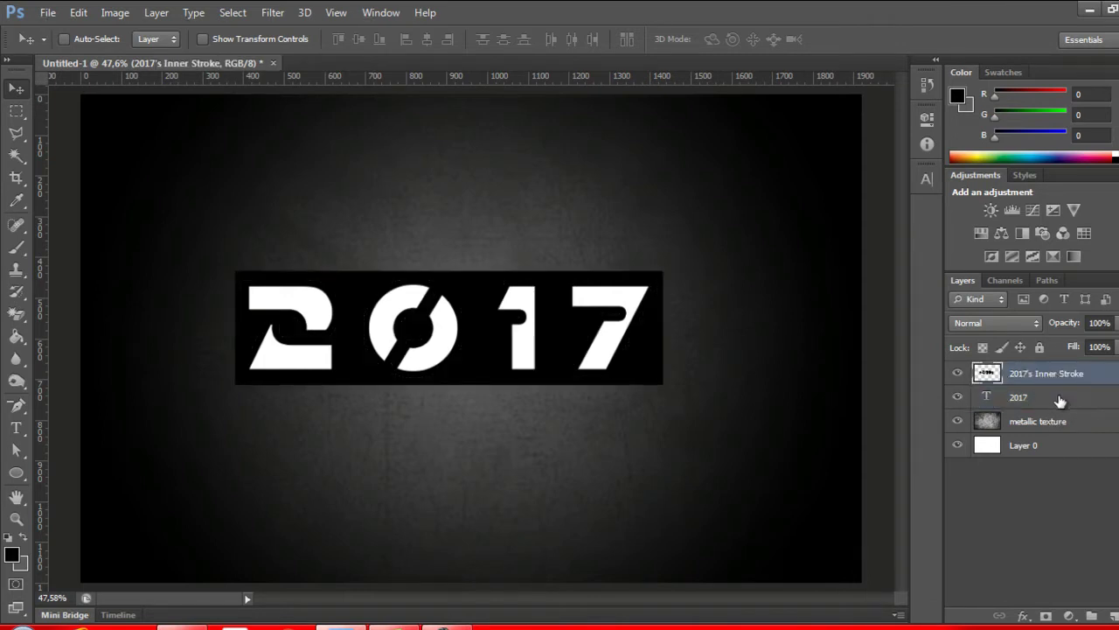
left_click(1059, 400)
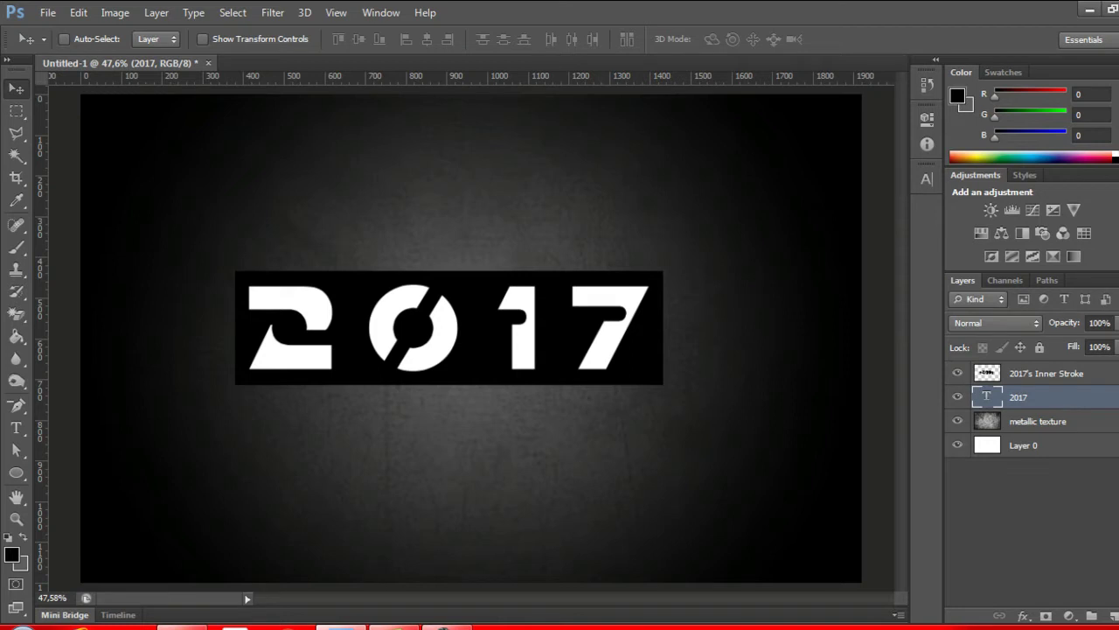
left_click(1077, 376)
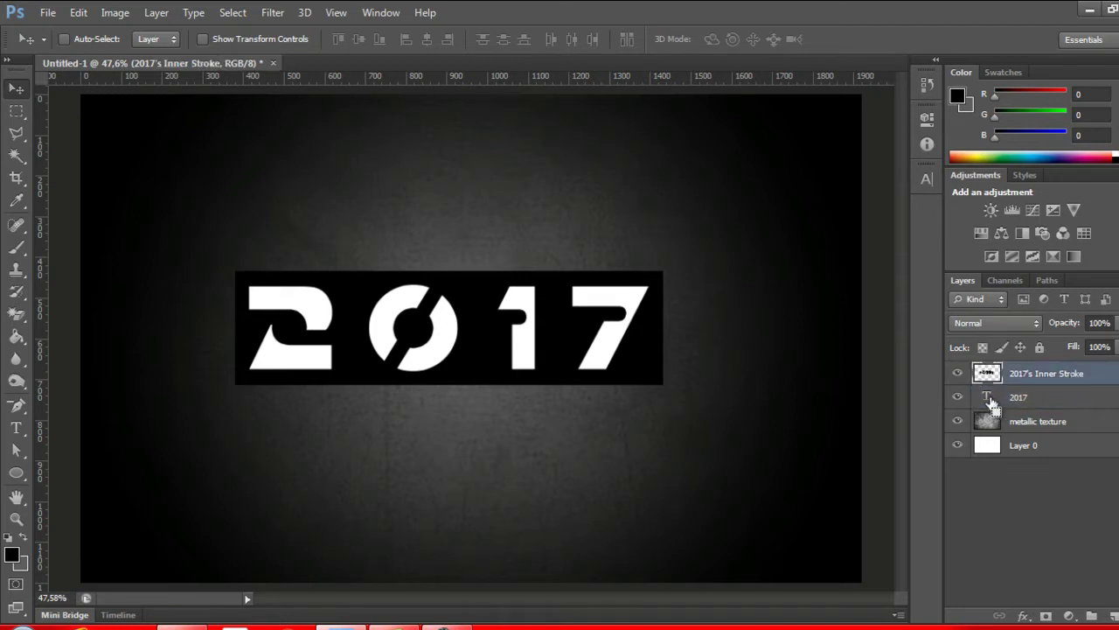
- Load the 2017 letters as a selection and use it as the Inner Stroke layer's mask
left_click(987, 397, "ctrl")
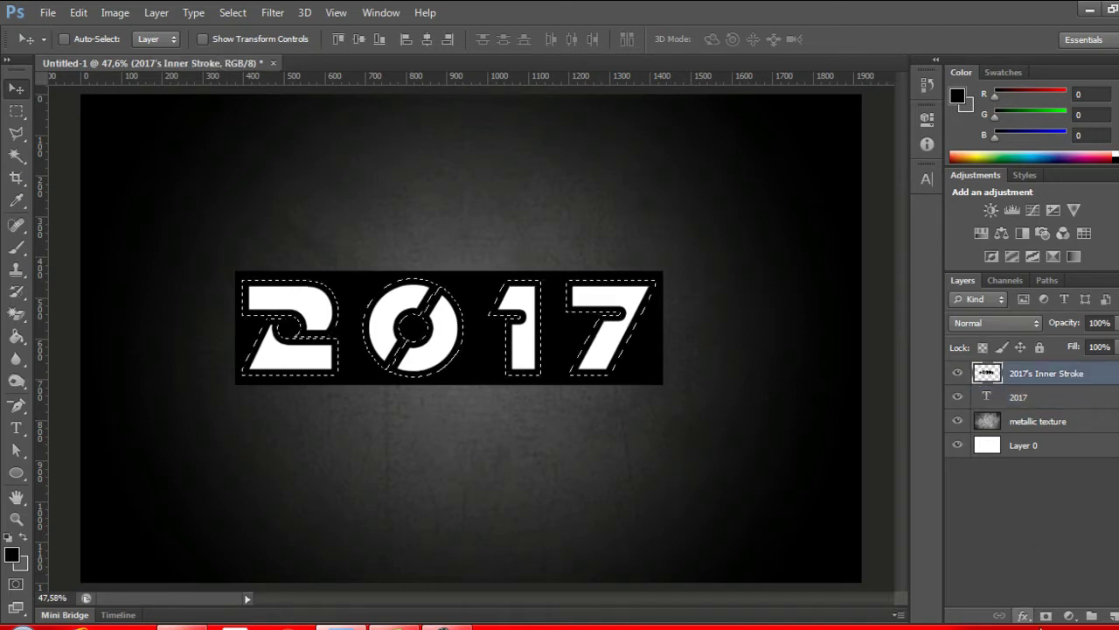
left_click(1049, 617)
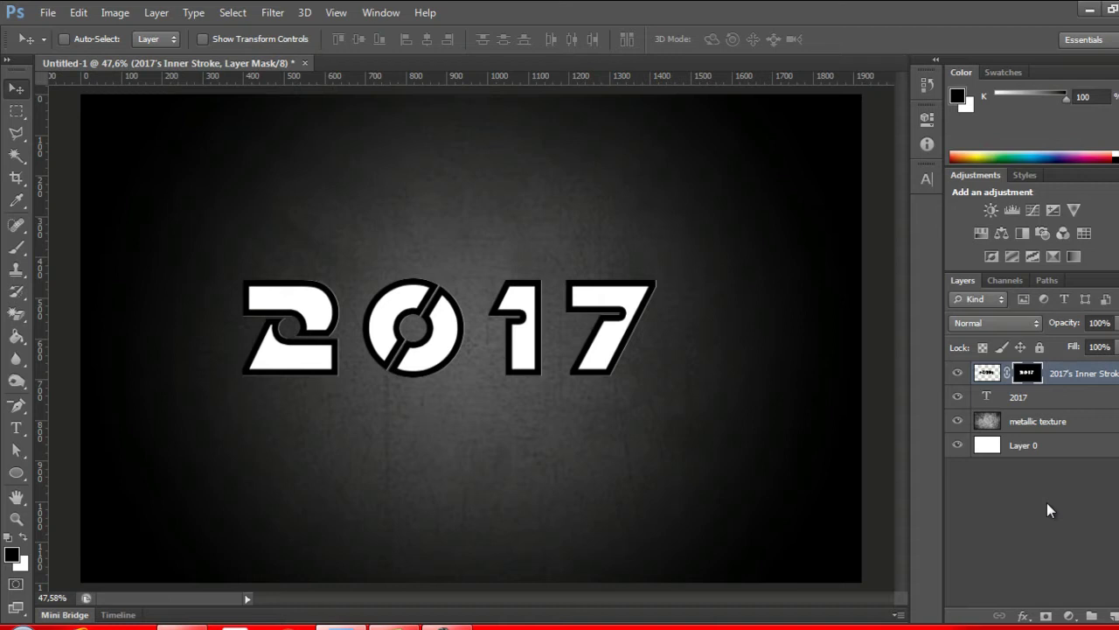
left_click(341, 626)
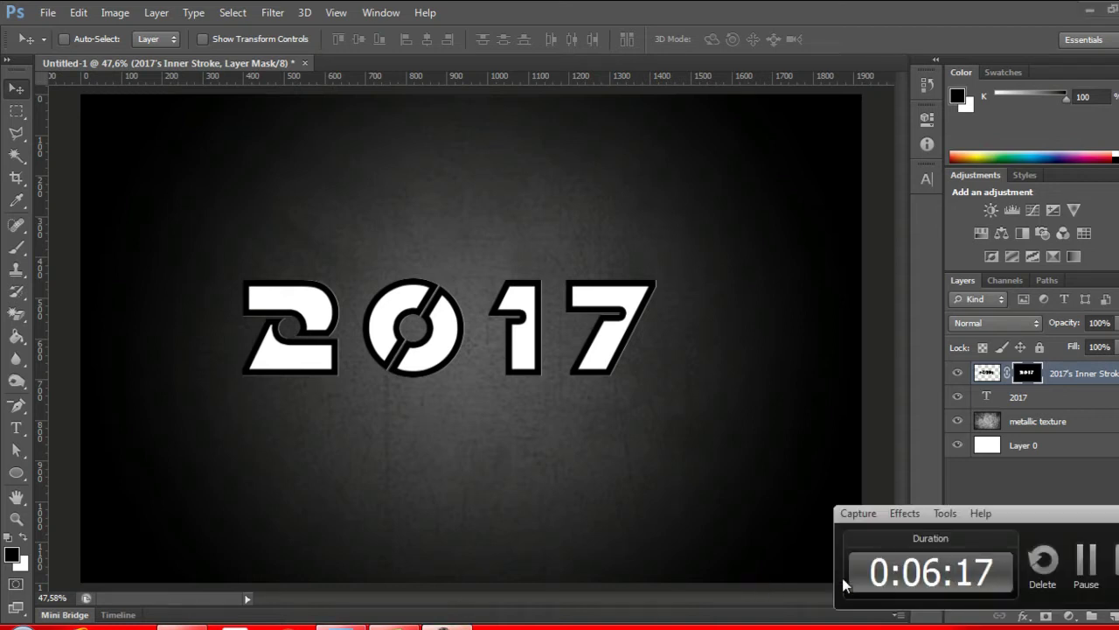
- Mask the 2017 text layer using the inverted Inner Stroke letter-shape selection
left_click(1050, 403)
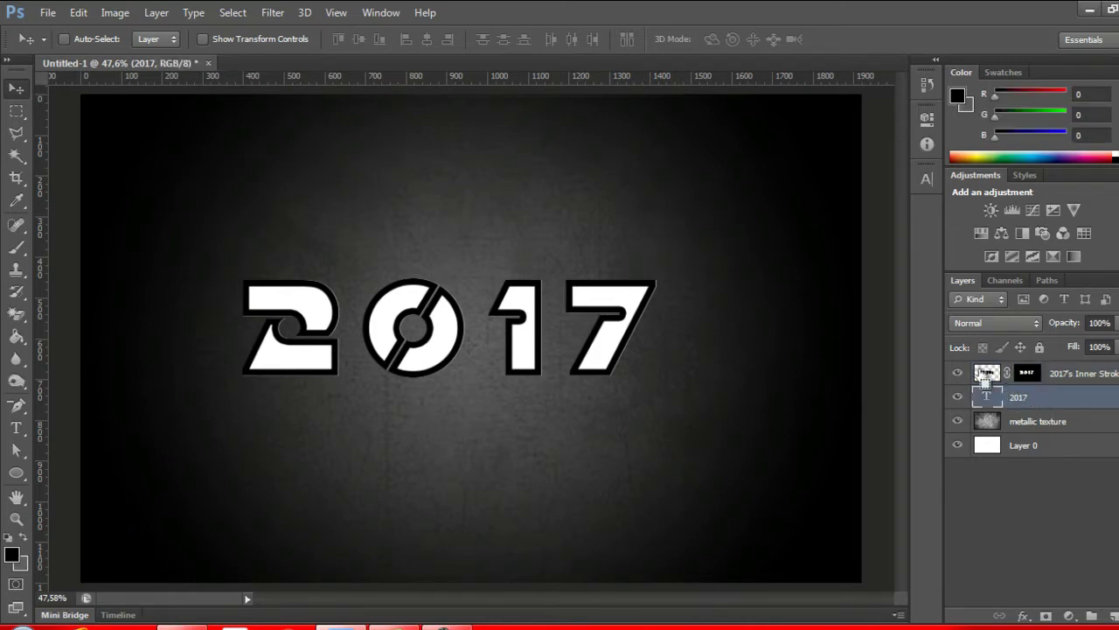
left_click(986, 374, "ctrl")
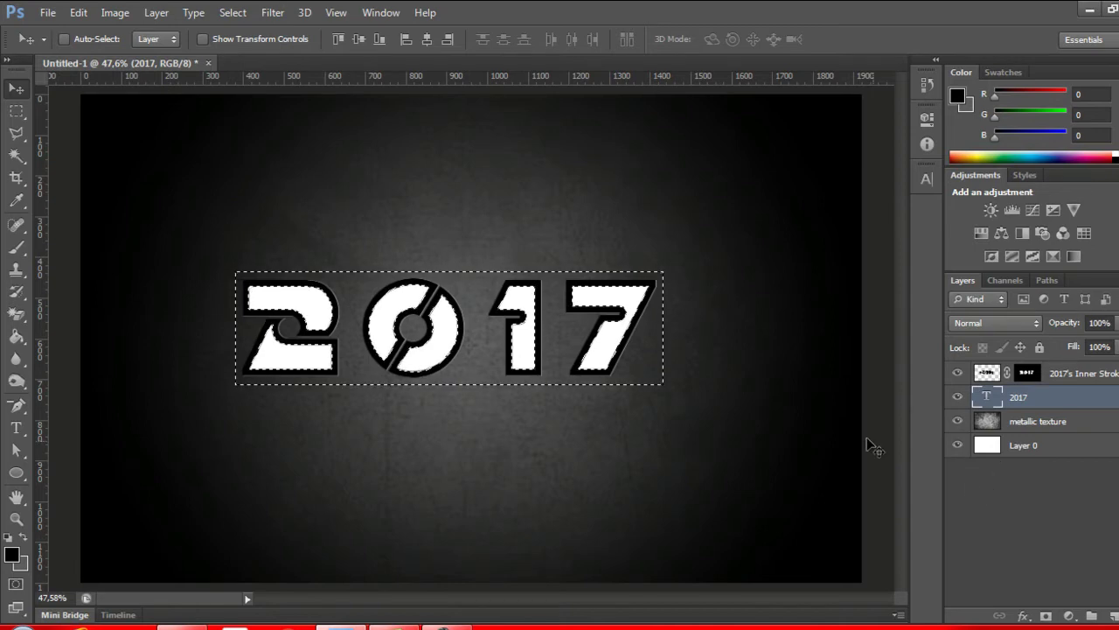
left_click(233, 13)
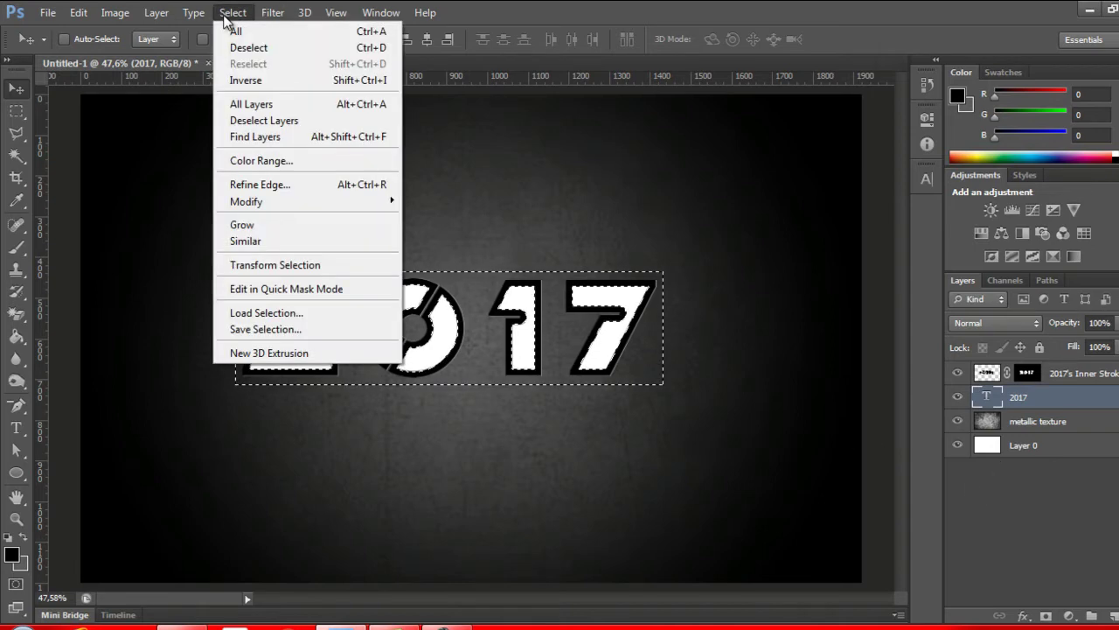
left_click(245, 81)
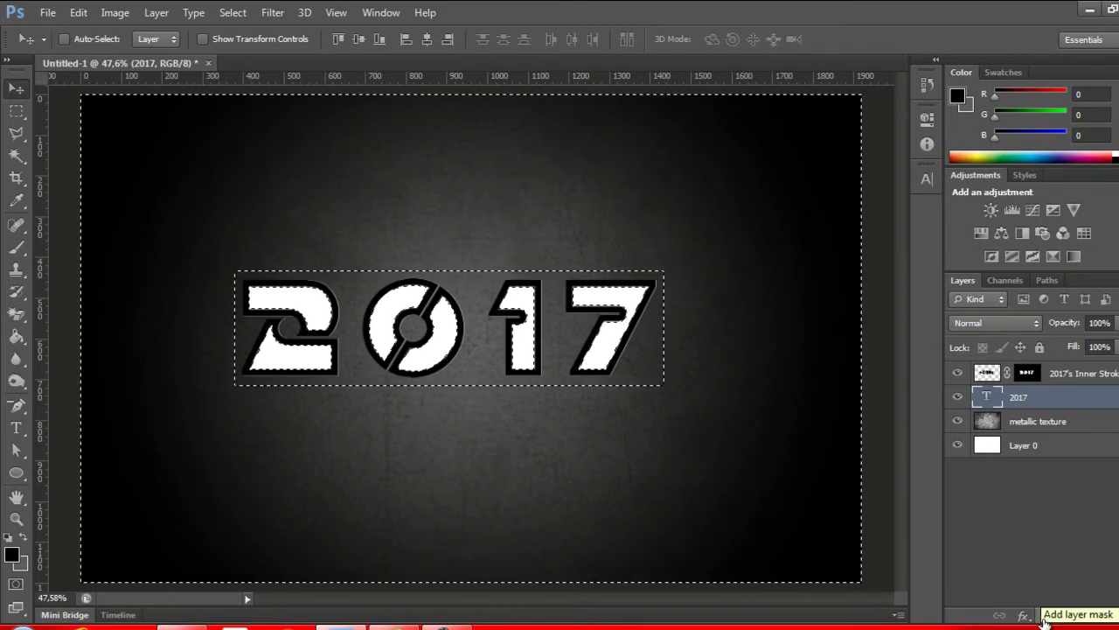
left_click(1046, 616)
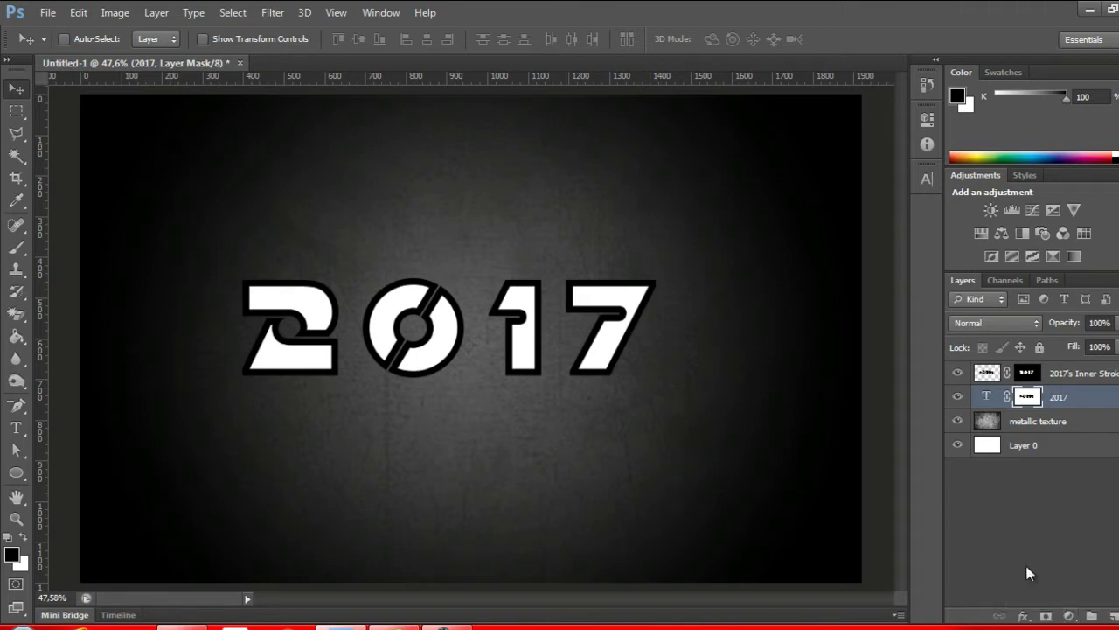
- Set the 2017 text anti-aliasing to Sharp and open its layer mask options
right_click(1052, 403)
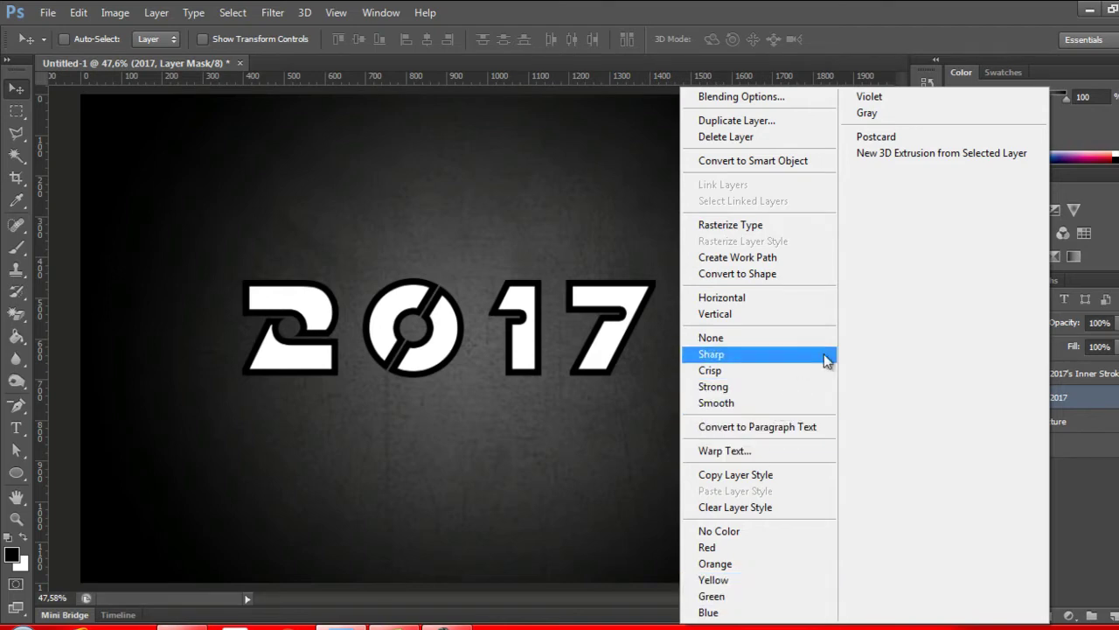
left_click(927, 17)
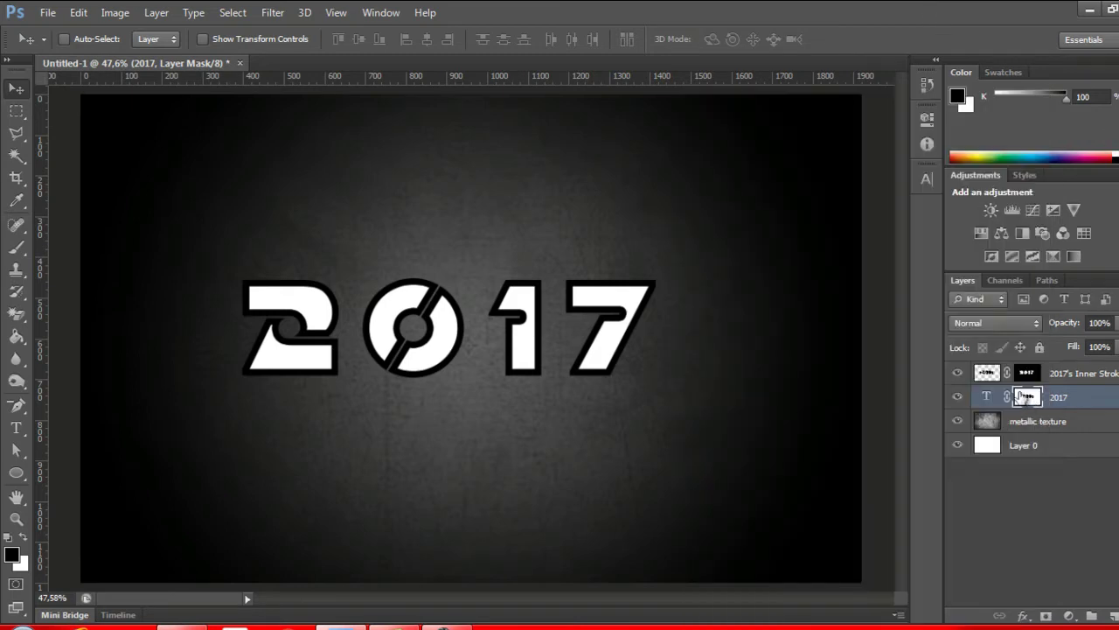
right_click(1022, 399)
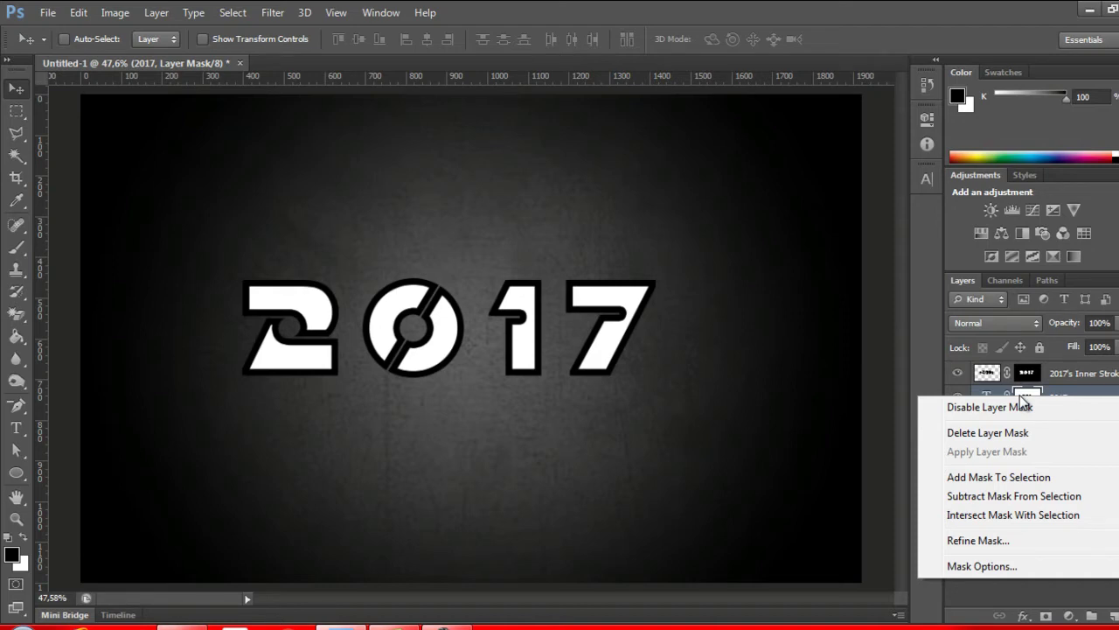
left_click(884, 481)
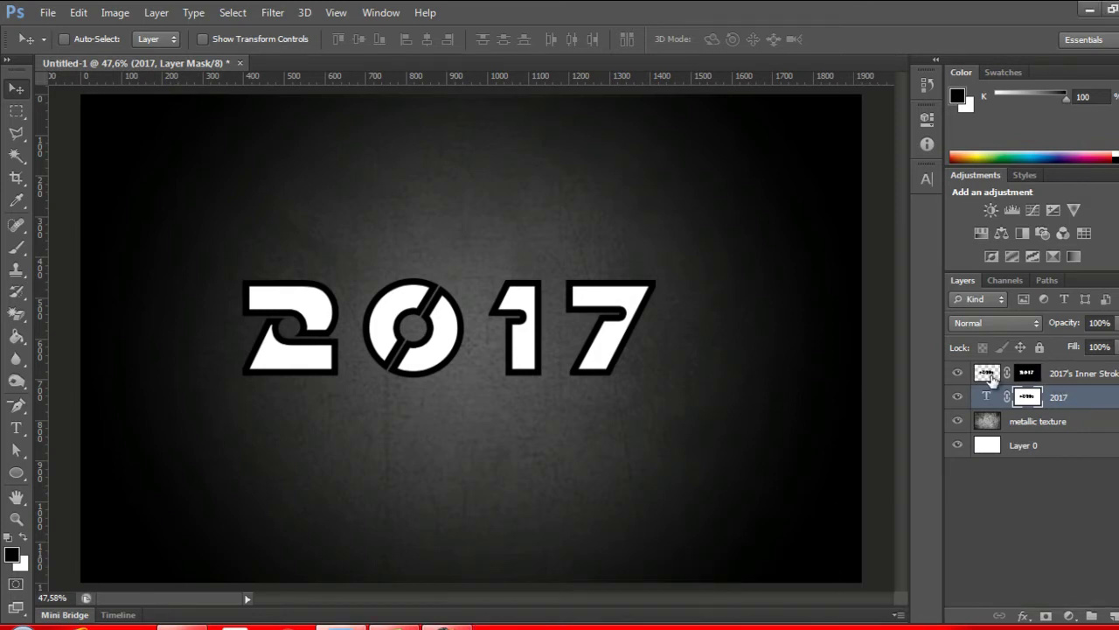
- Apply the layer mask permanently on 2017's Inner Stroke layer
left_click(991, 374)
right_click(992, 375)
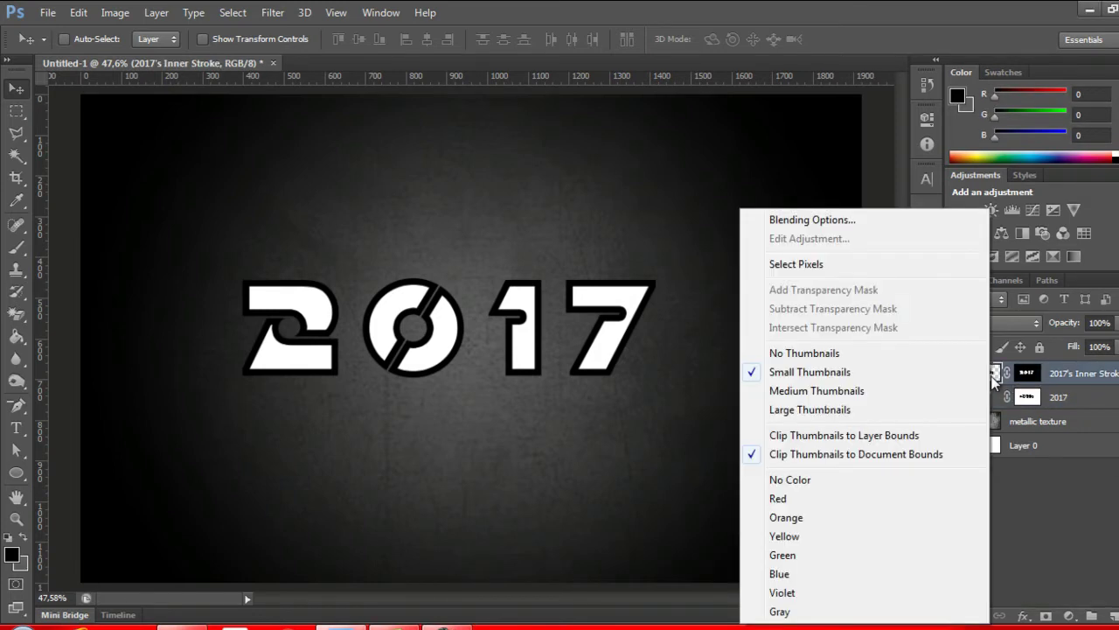
left_click(1032, 378)
left_click(1030, 374)
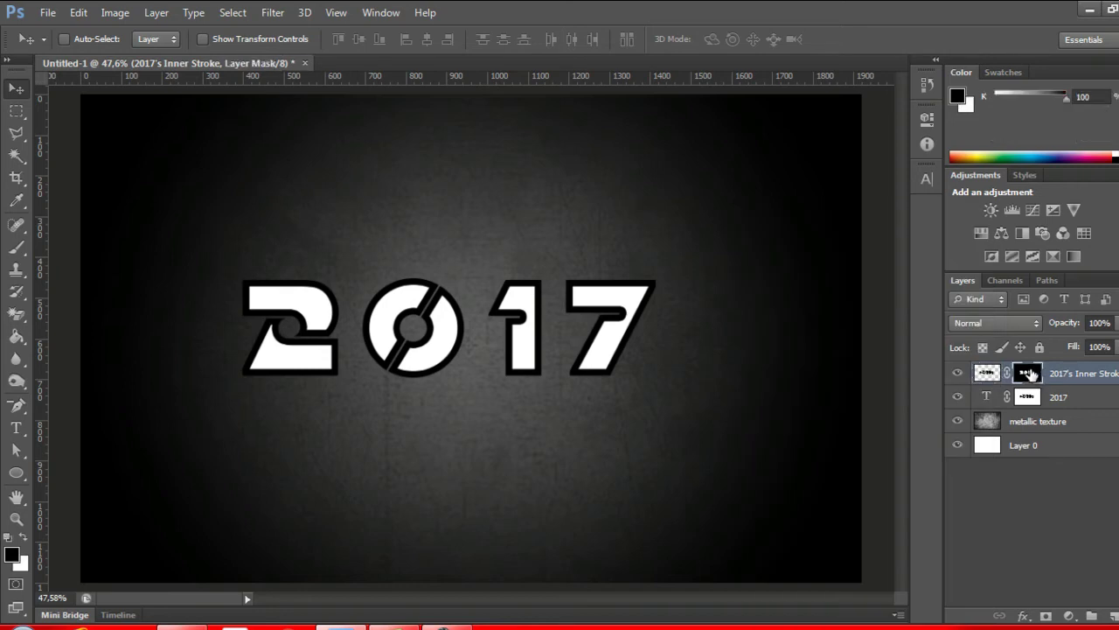
right_click(1030, 374)
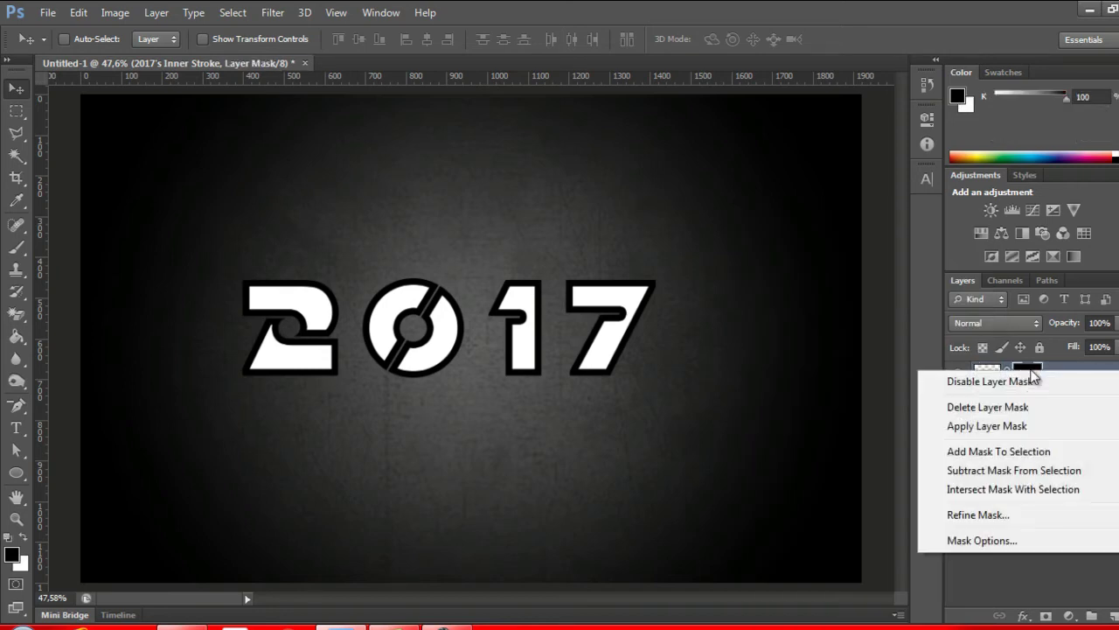
left_click(1017, 427)
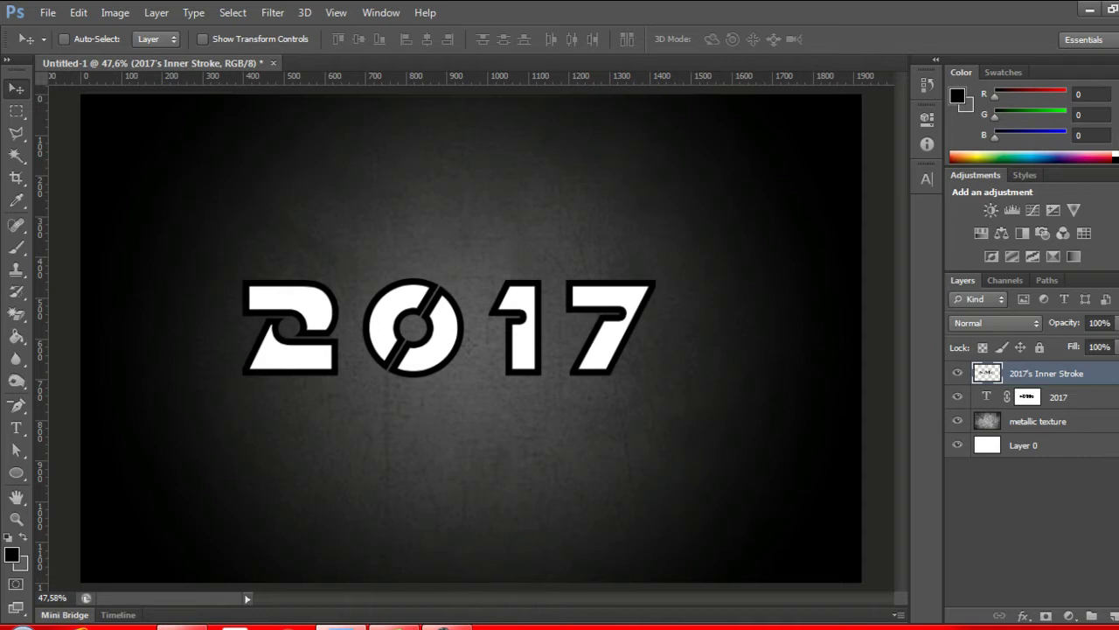
right_click(1081, 384)
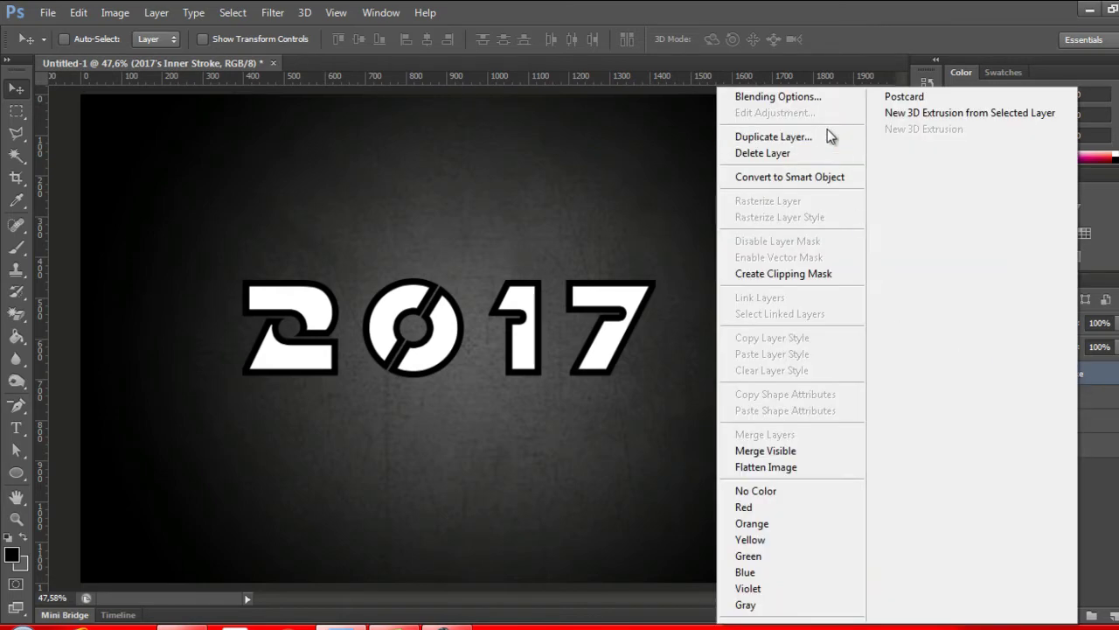
- Give the inner stroke layer a #242424 colour overlay and enable Bevel & Emboss
left_click(809, 95)
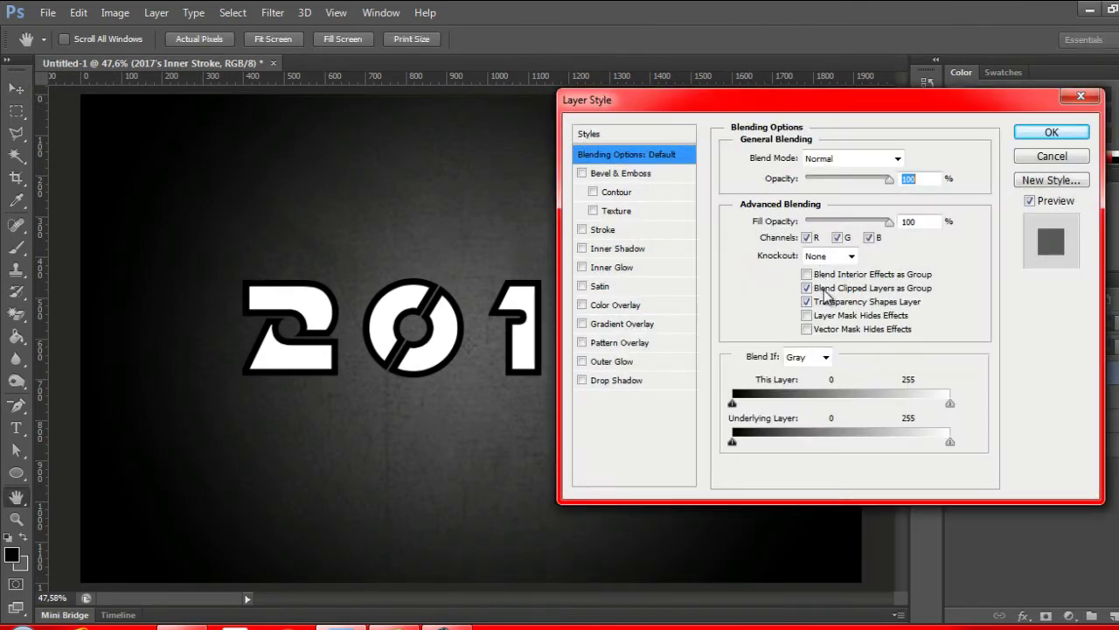
left_click(623, 305)
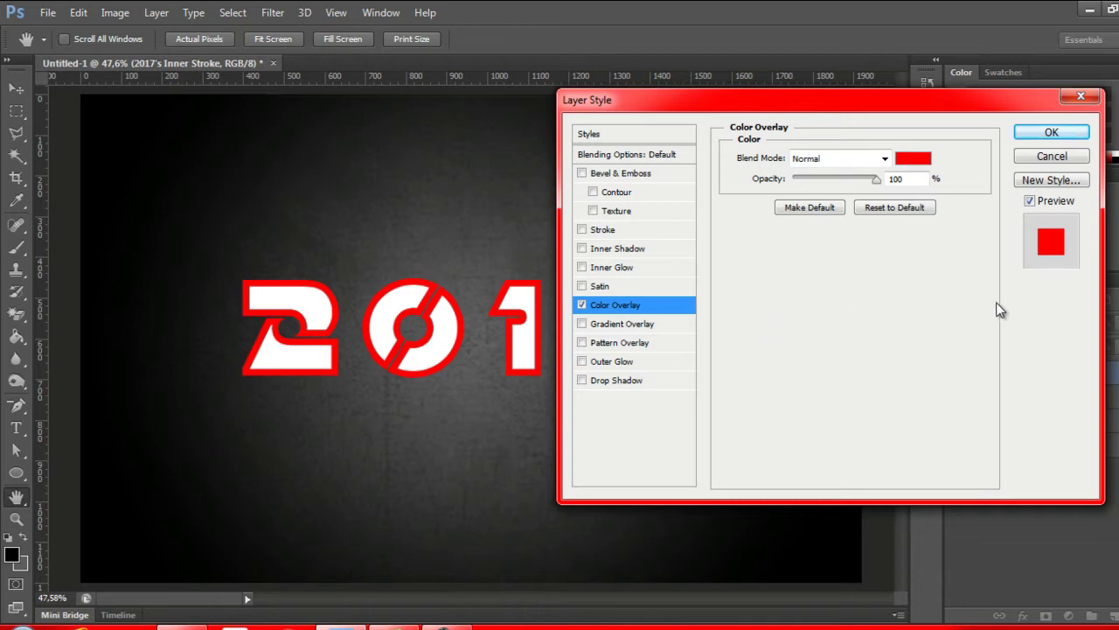
left_click(910, 160)
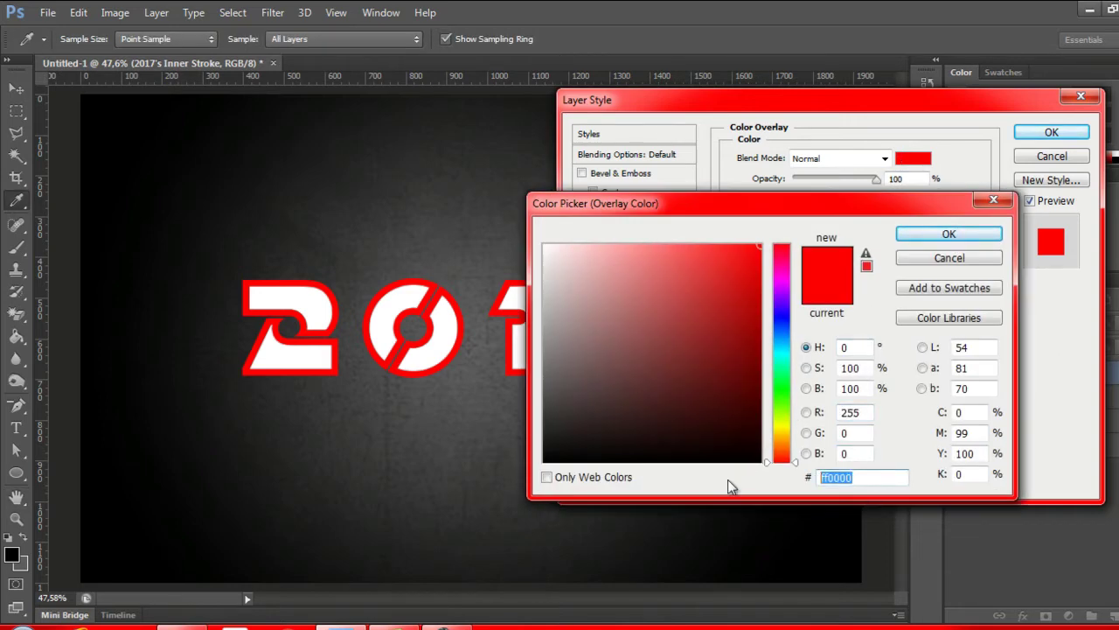
type("24")
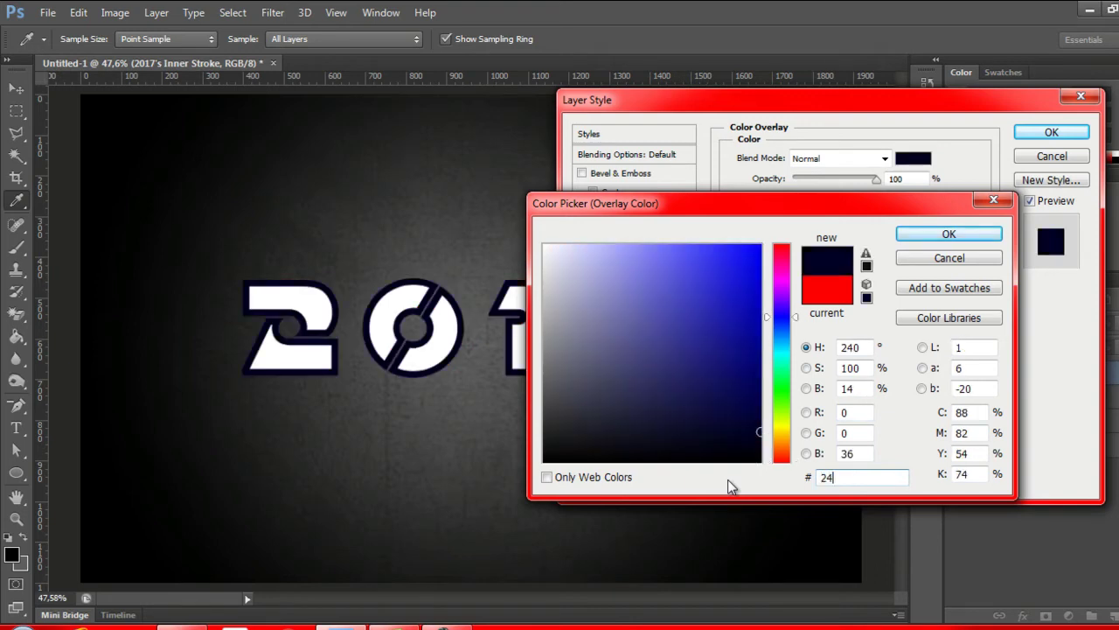
type("2424")
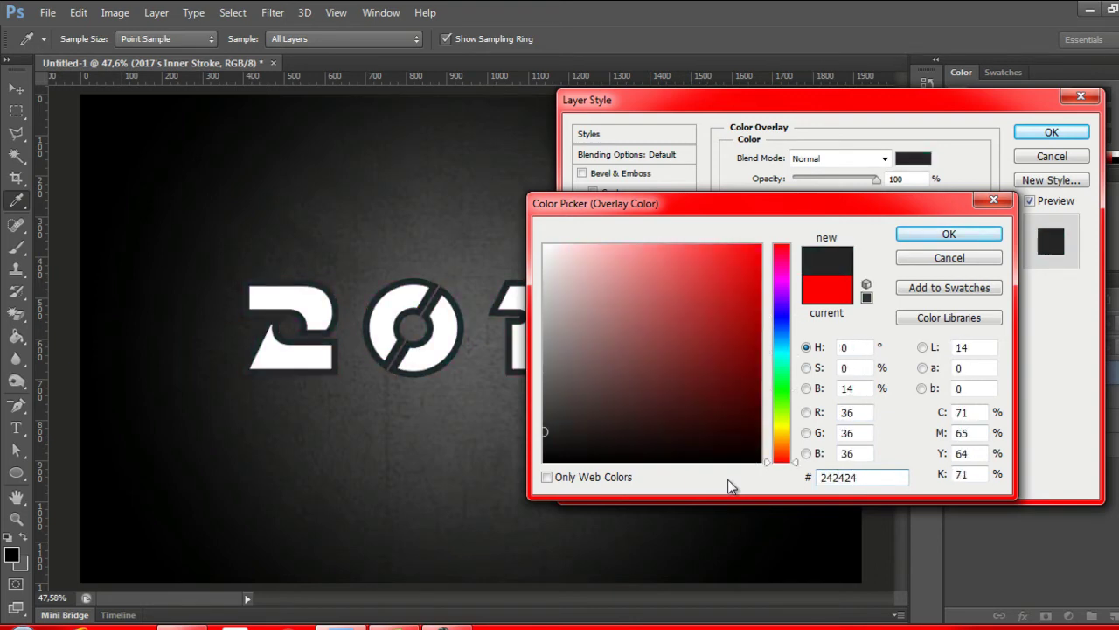
left_click(947, 236)
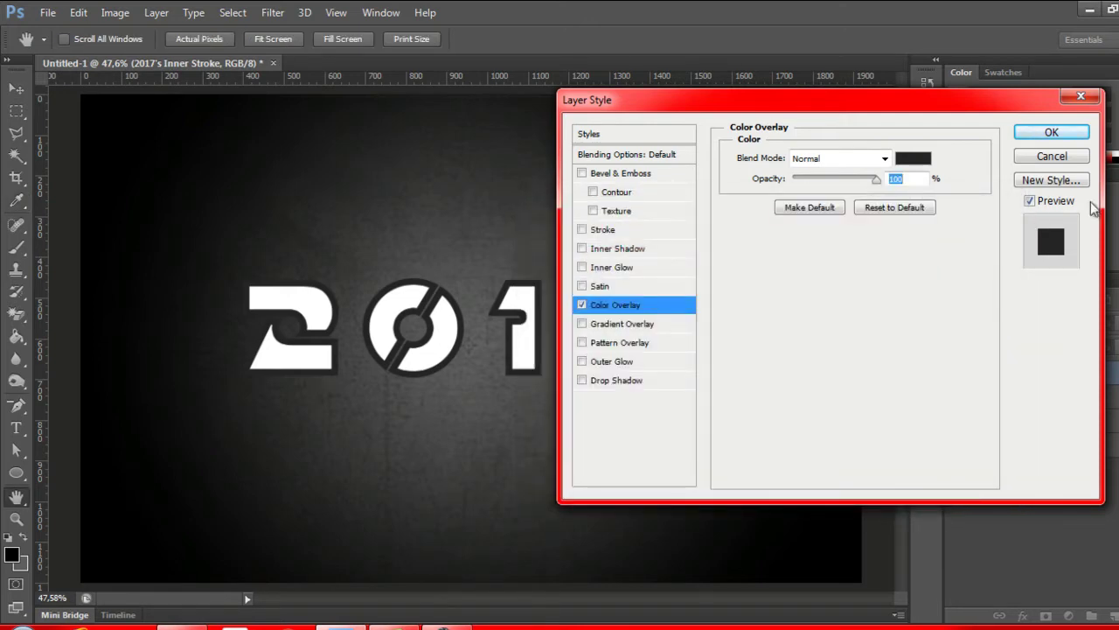
left_click(636, 174)
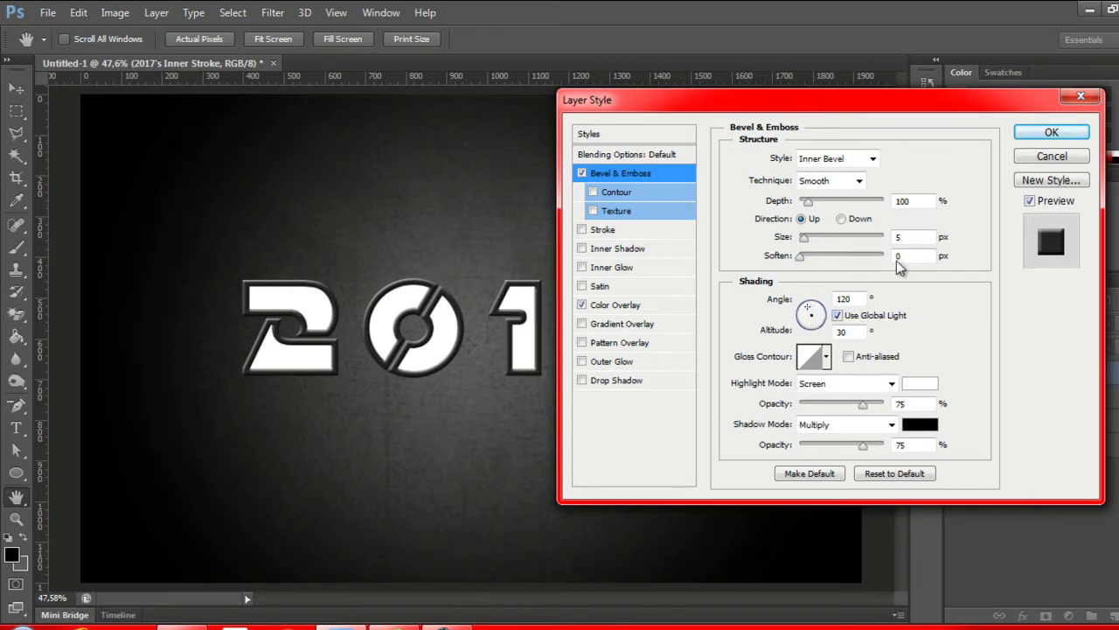
- Set the bevel to Chisel Hard with 111% depth and 7 px size
left_click(861, 182)
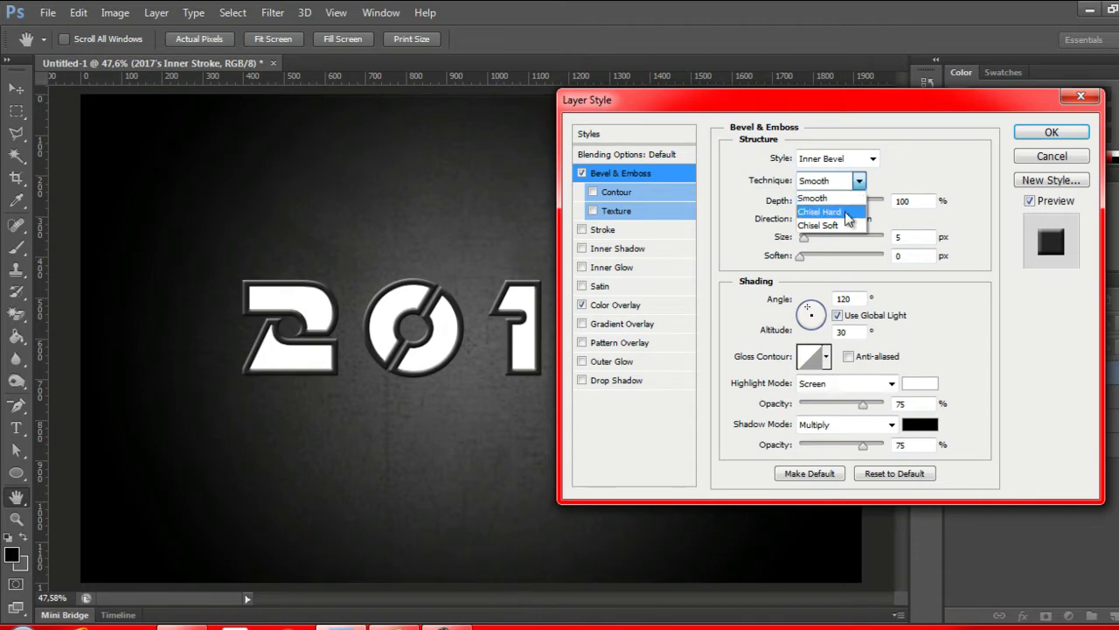
left_click(845, 212)
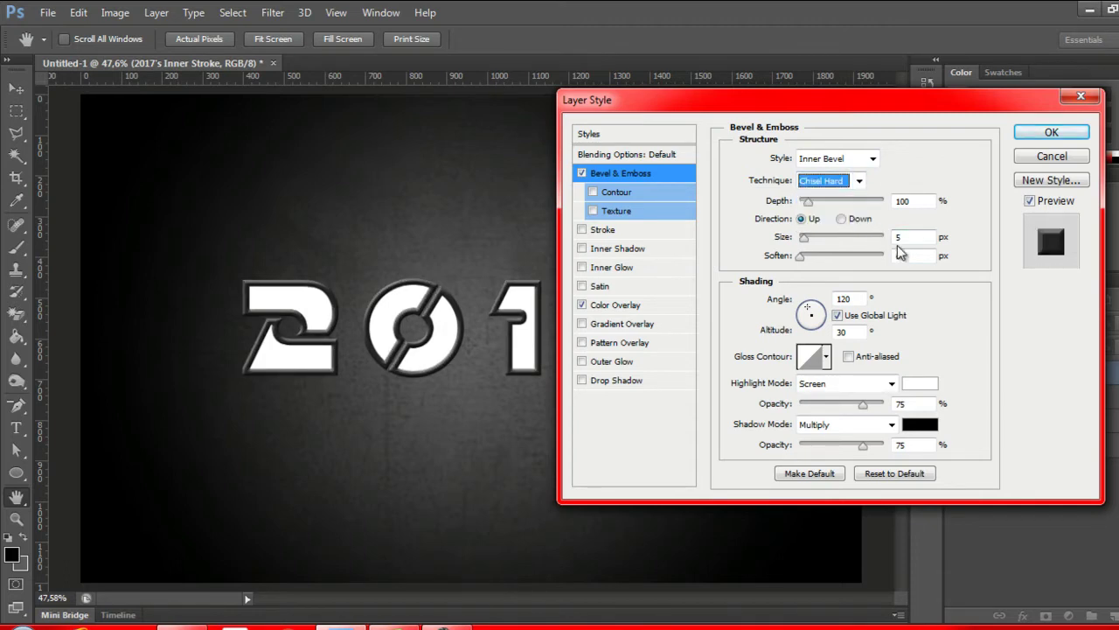
double_click(902, 201)
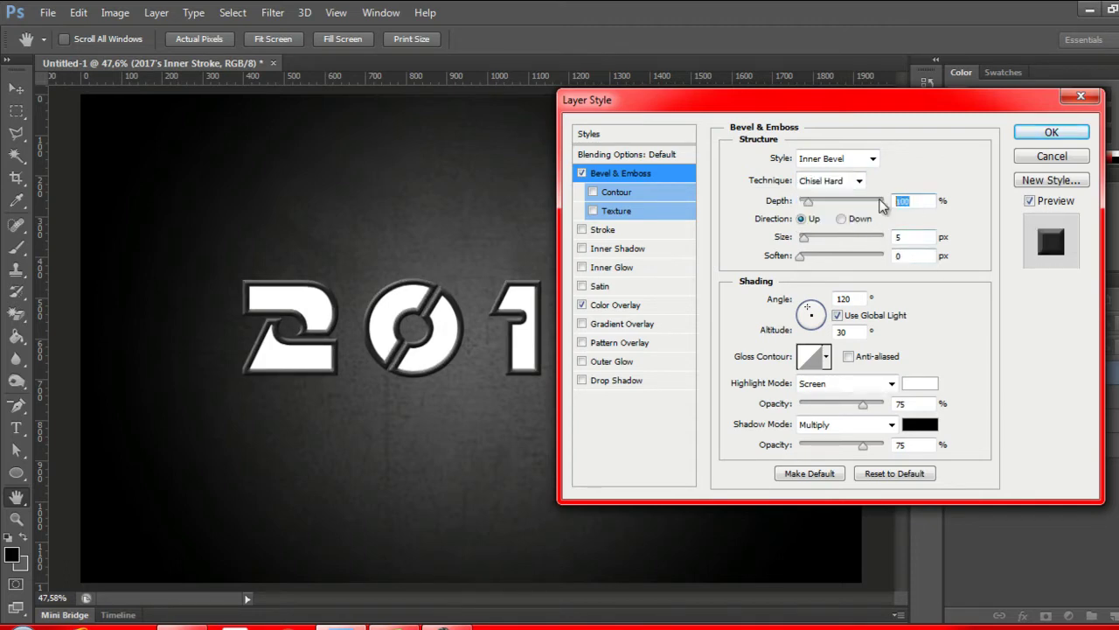
type("111")
double_click(908, 234)
type("7")
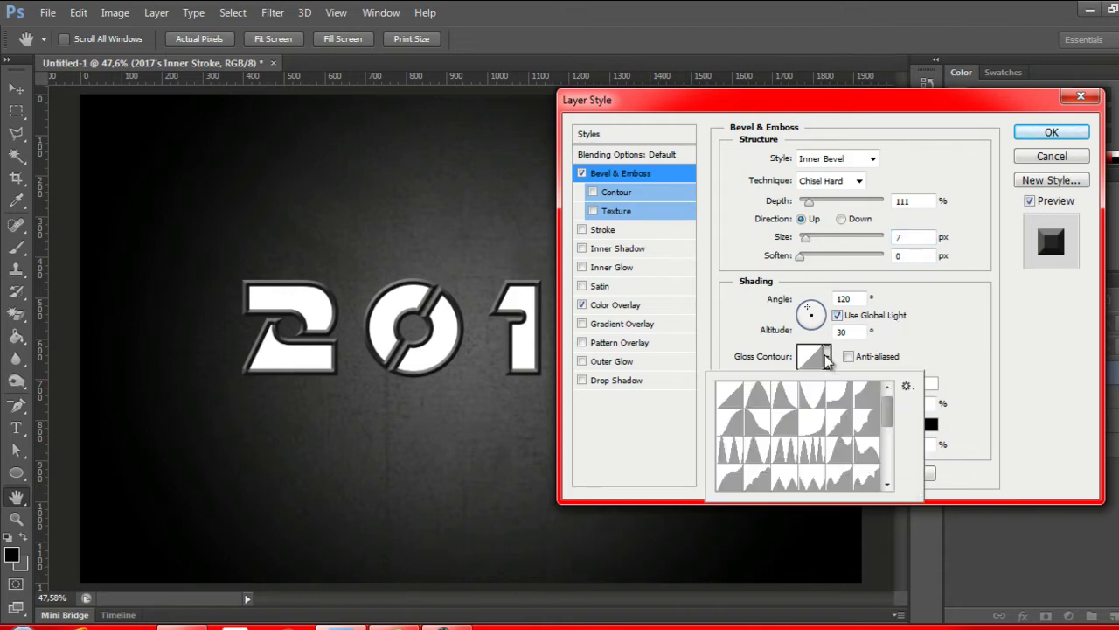
- Use the second gloss contour, Color Dodge highlights at 56%, and shadow opacity 32%
left_click(752, 404)
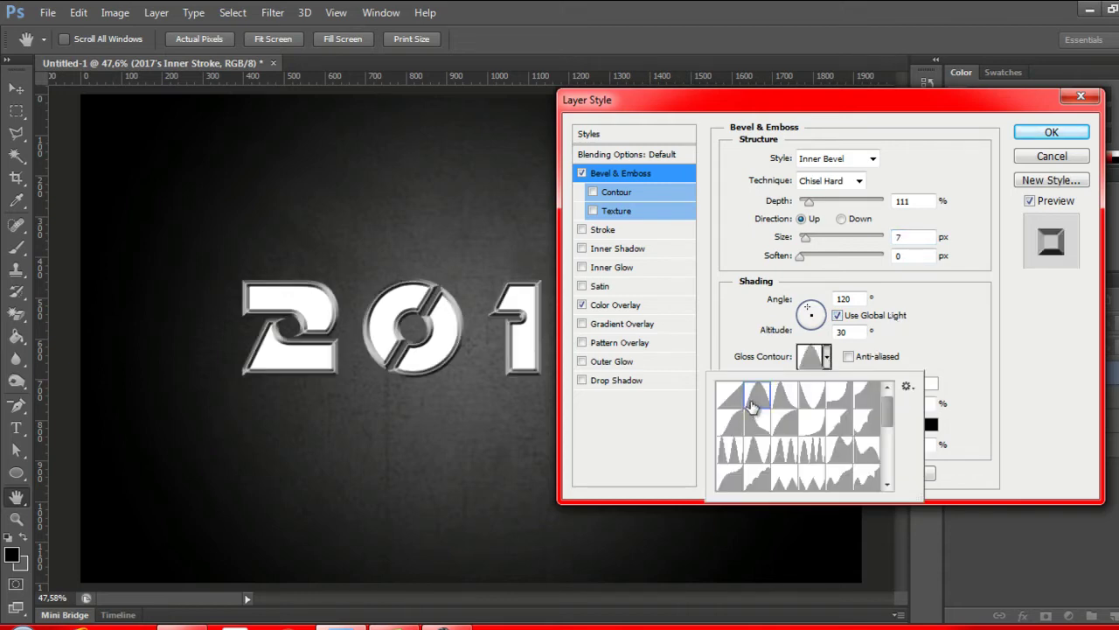
left_click(974, 321)
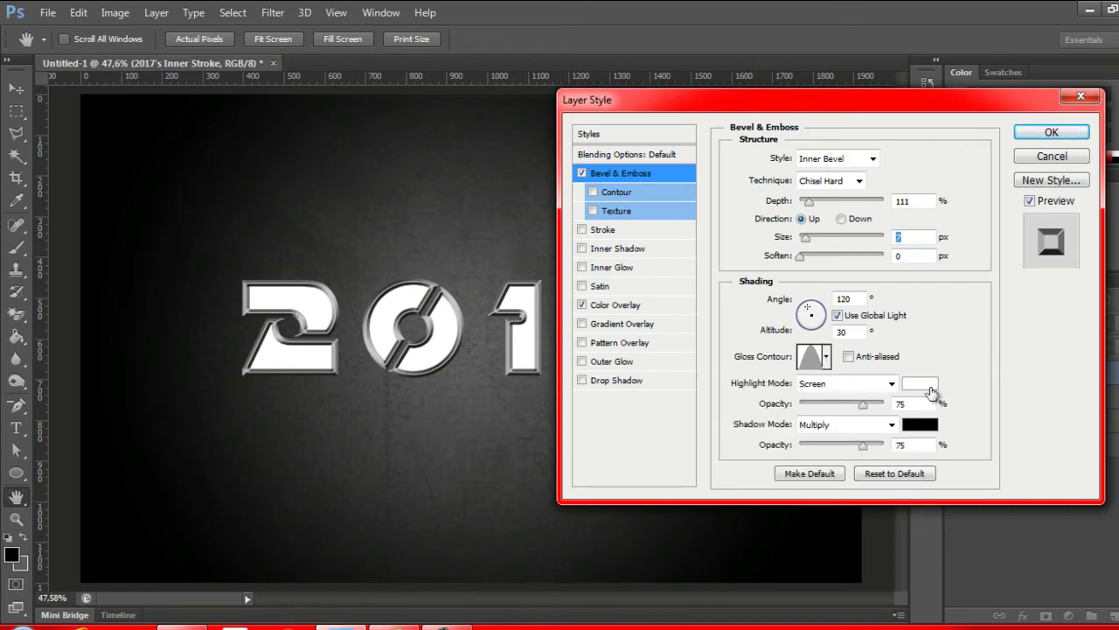
left_click(891, 385)
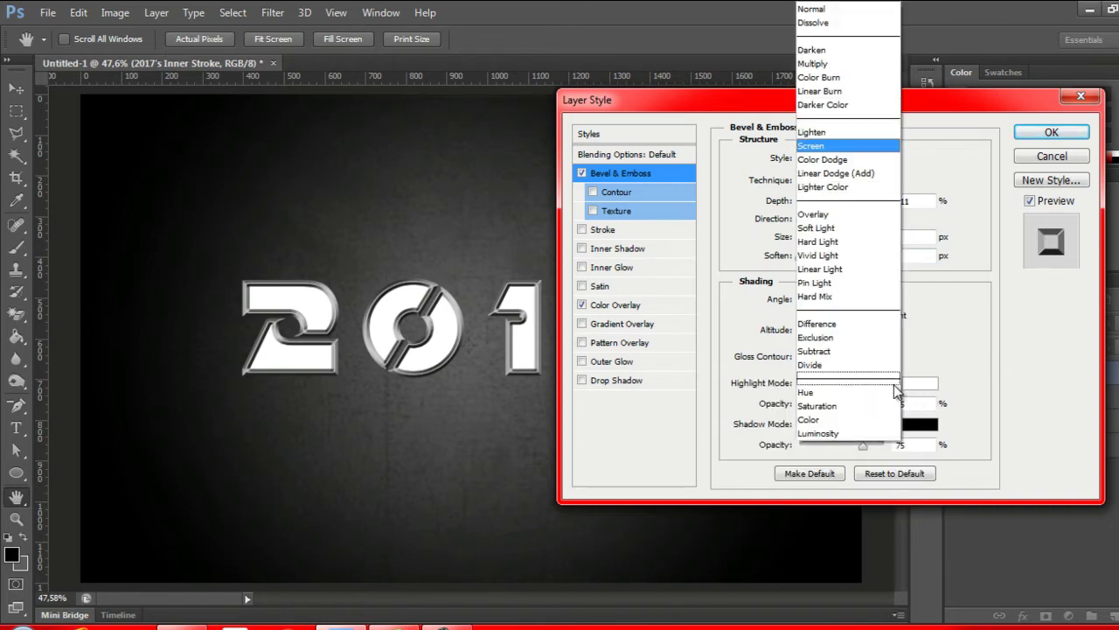
left_click(839, 159)
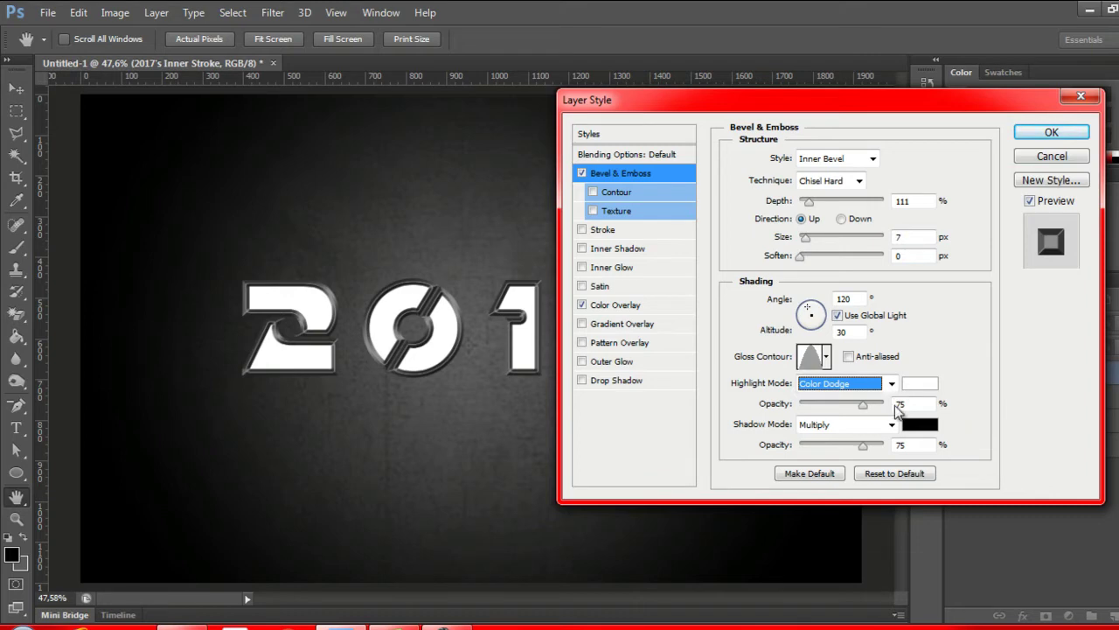
left_click_drag(863, 406, 851, 417)
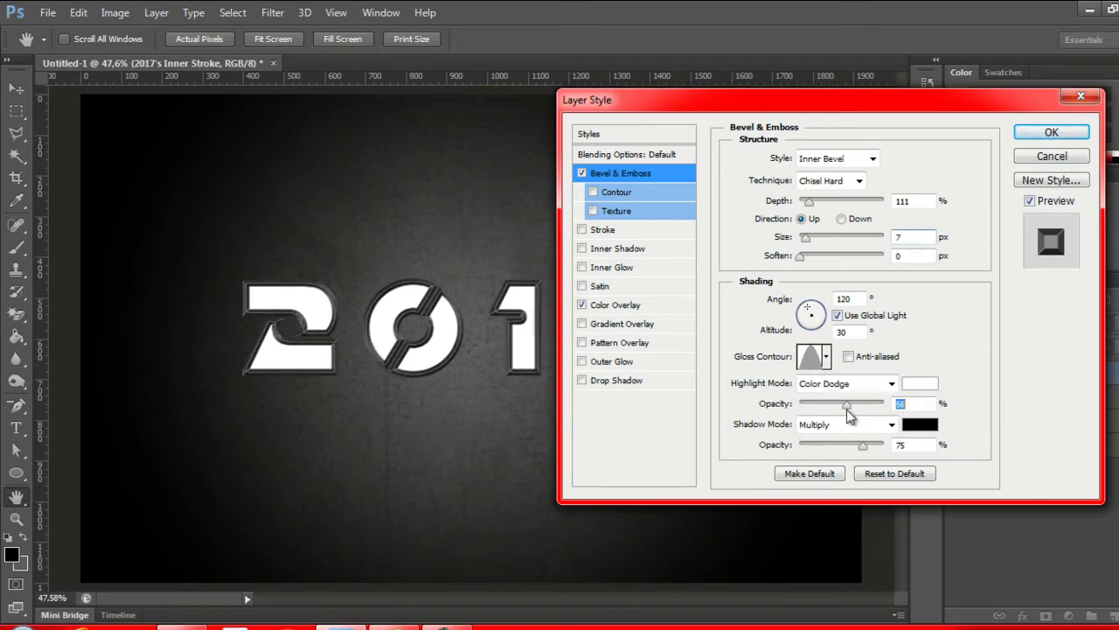
left_click_drag(851, 417, 847, 417)
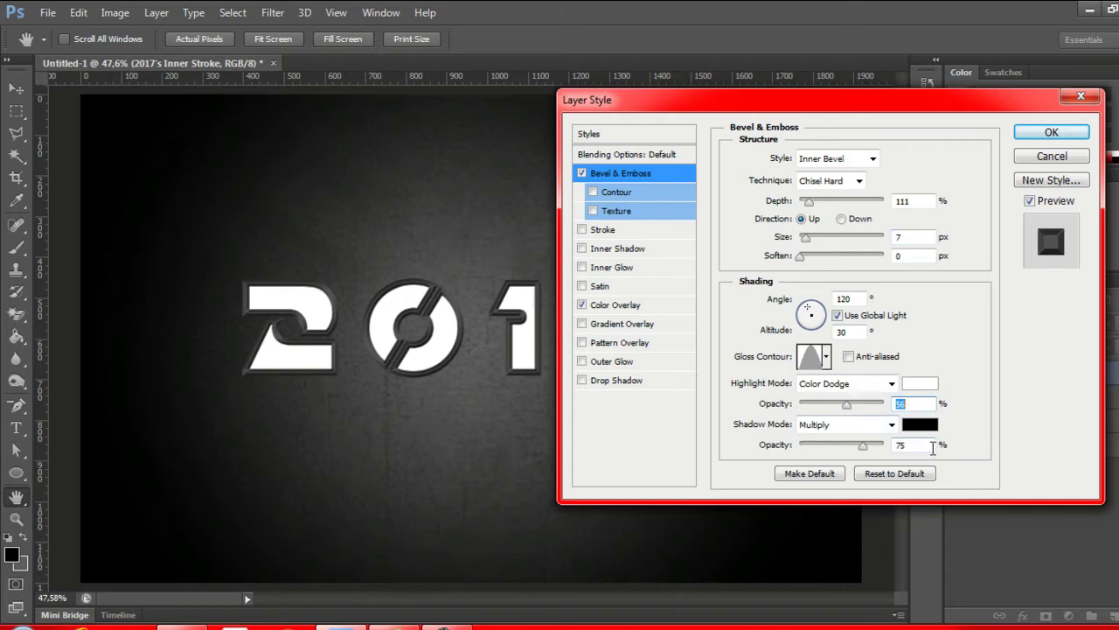
left_click_drag(863, 447, 826, 448)
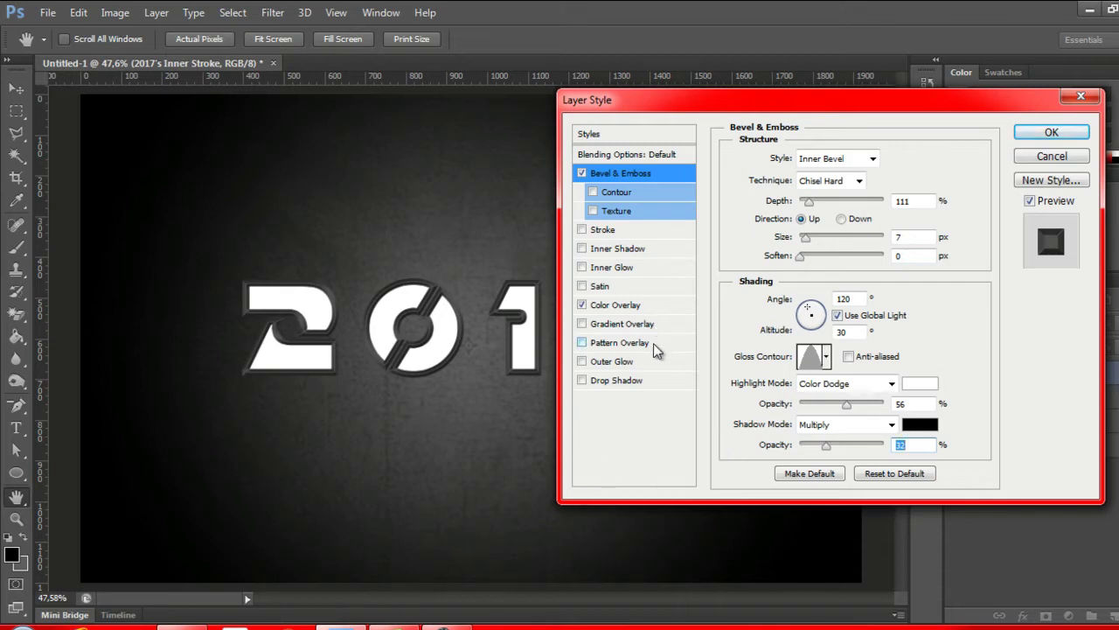
- Add a white Color Dodge drop shadow to the inner stroke layer
left_click(612, 383)
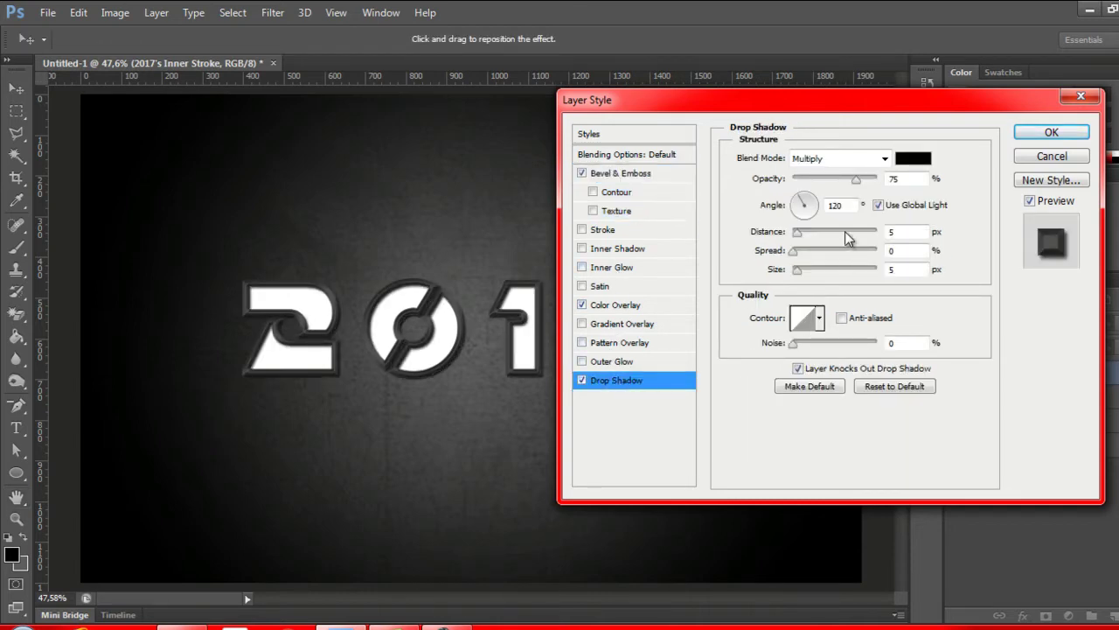
left_click(872, 161)
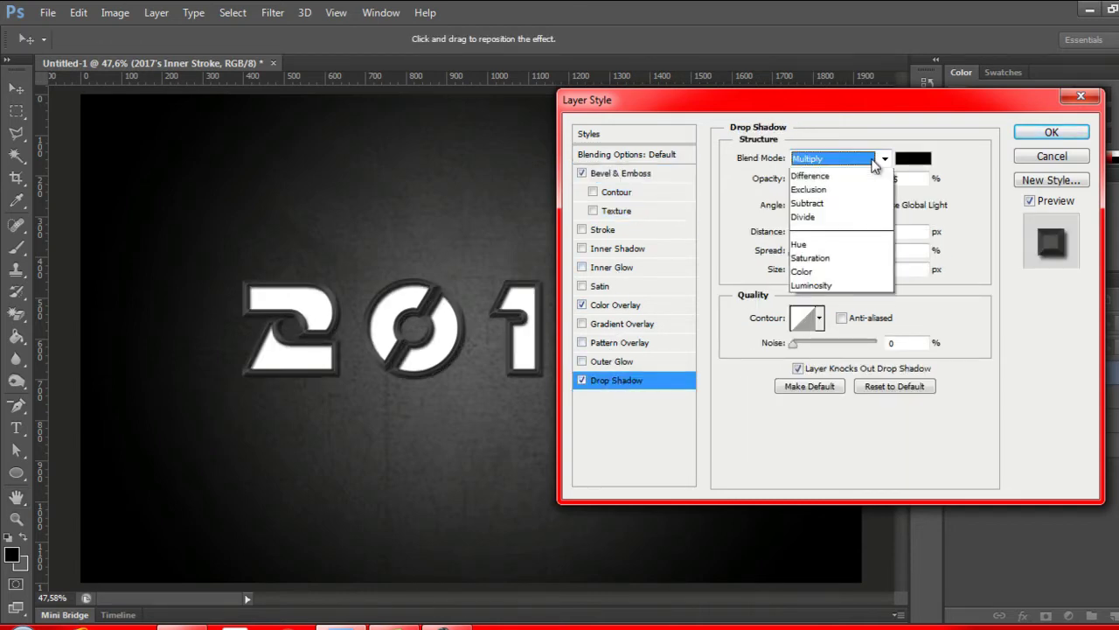
left_click(835, 323)
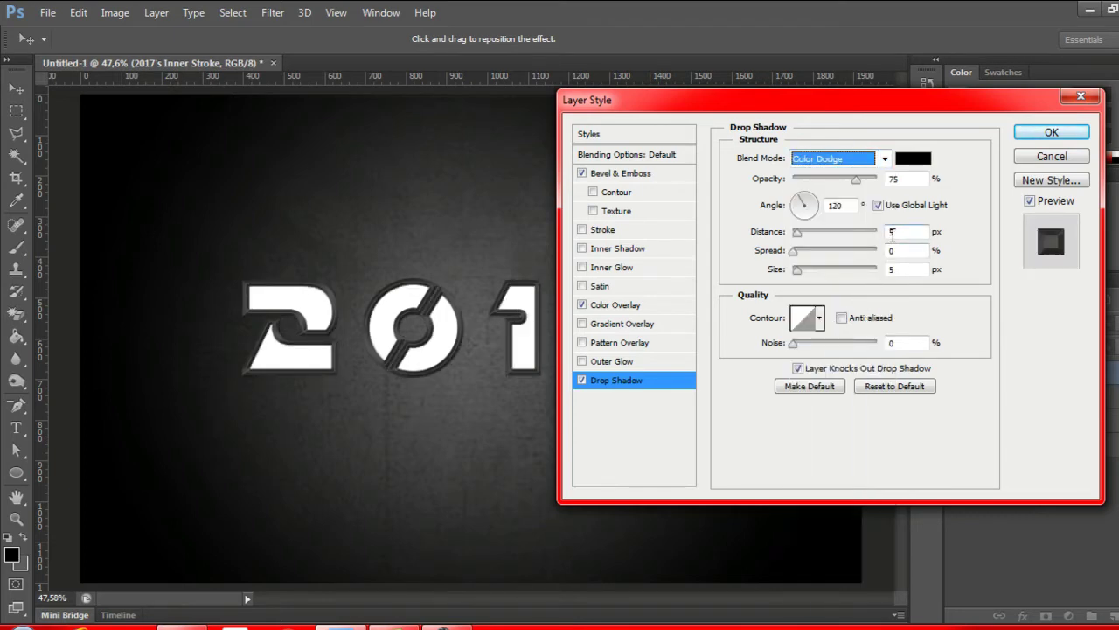
left_click(913, 159)
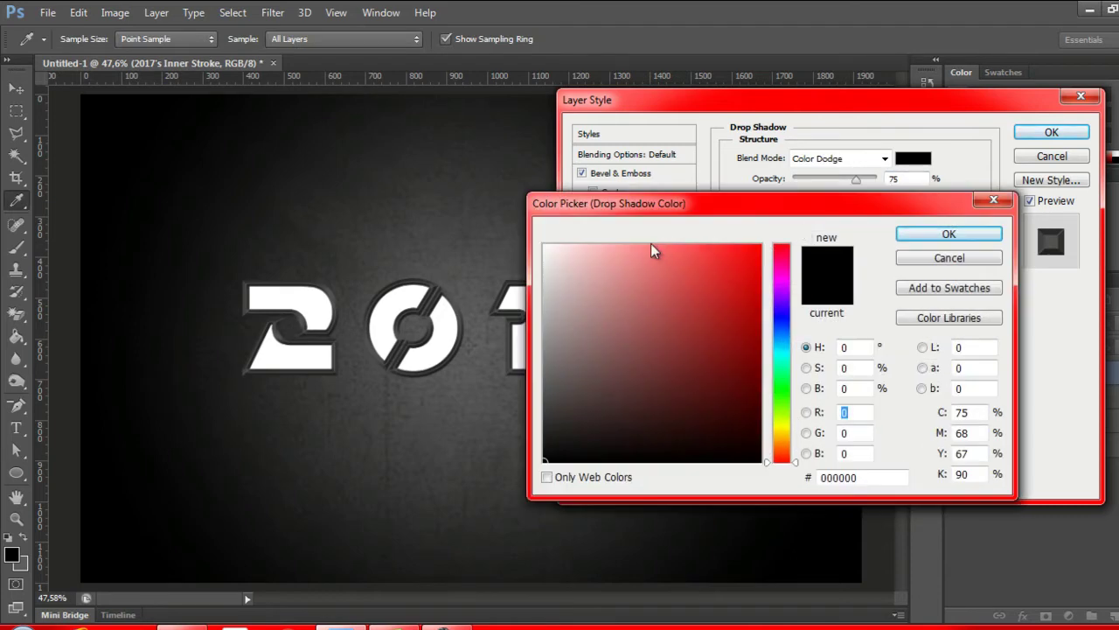
left_click_drag(549, 250, 532, 238)
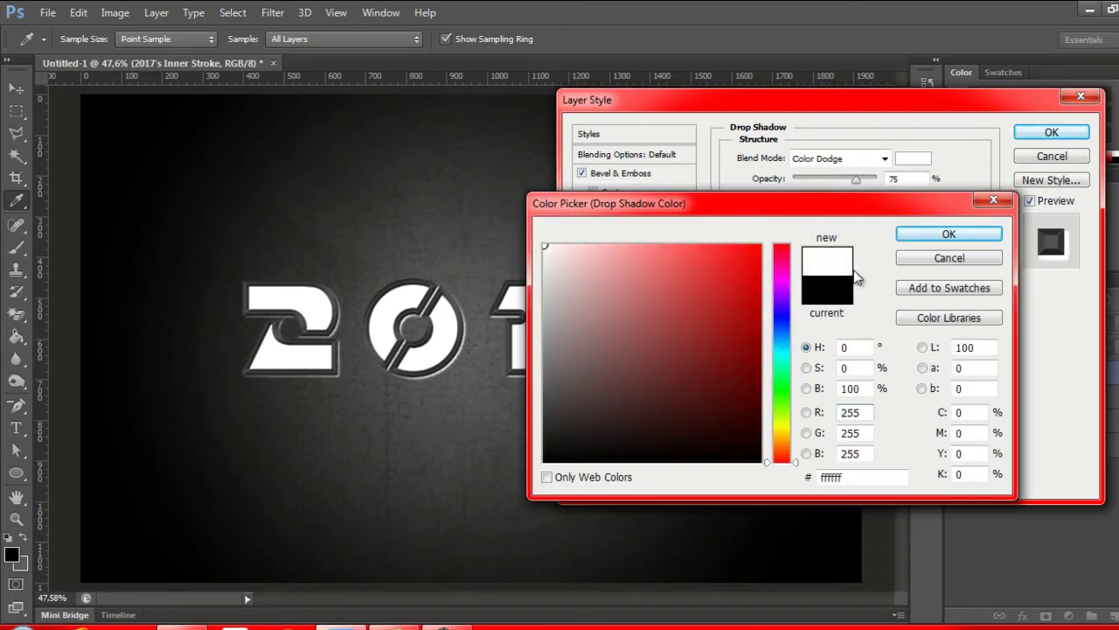
left_click(942, 239)
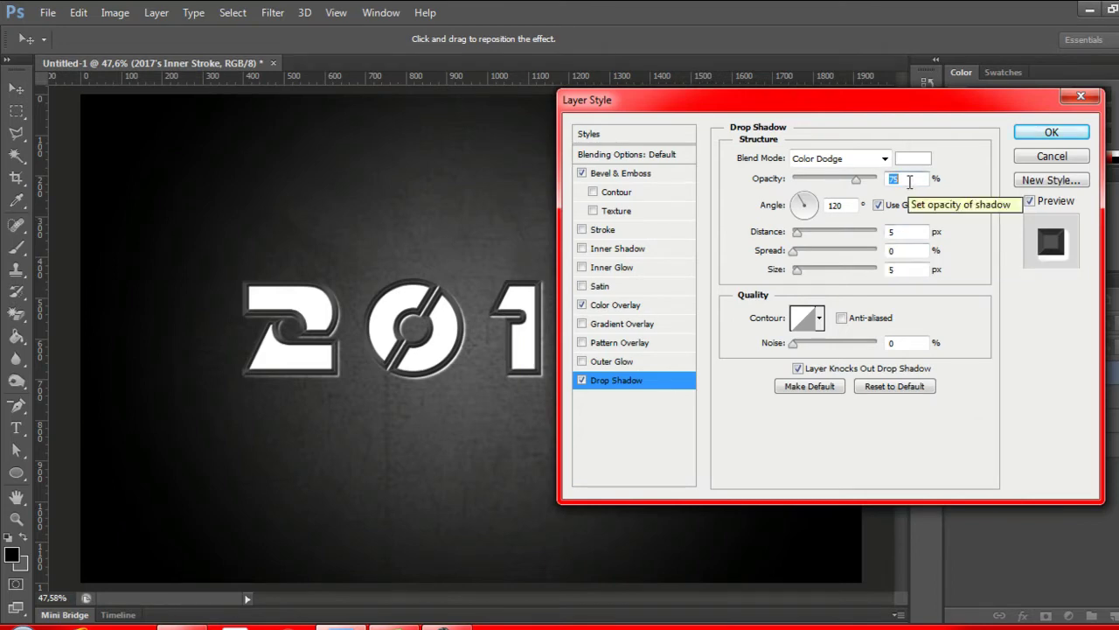
- Set the drop shadow to 60% opacity, 0 px distance, 18 px size, and accept it
type("60")
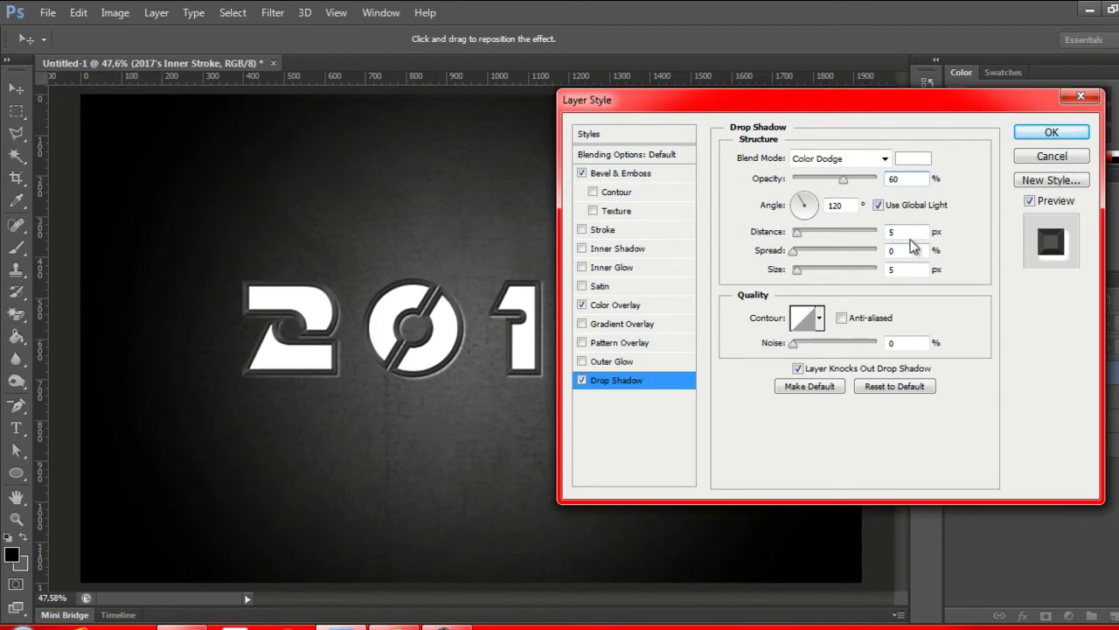
left_click(788, 235)
type("0")
key("Tab")
key("Tab")
type("18")
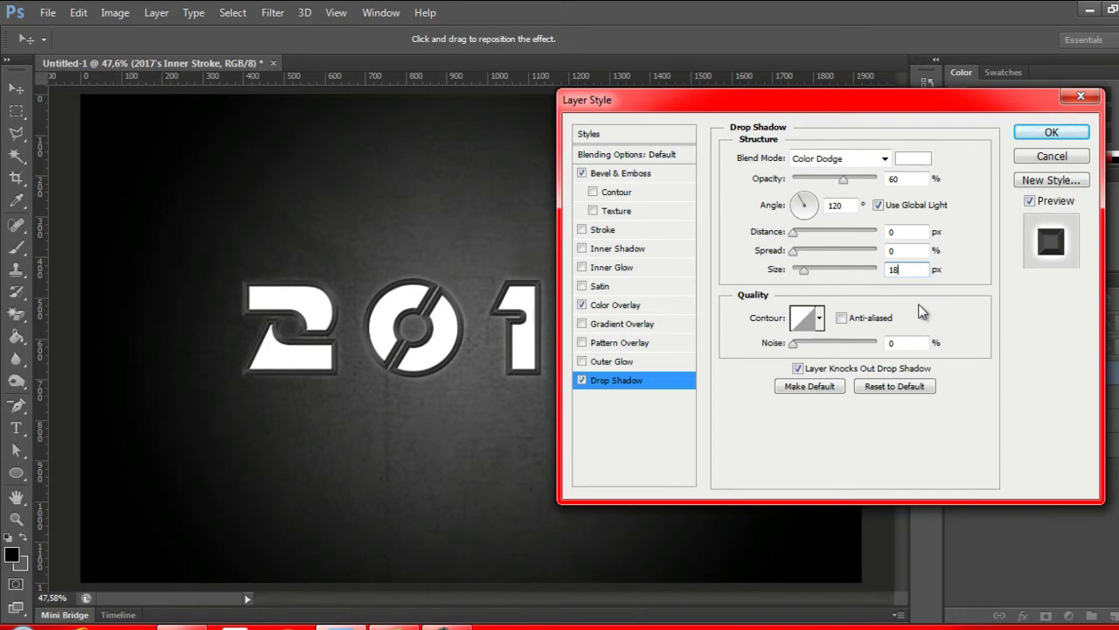
left_click(1052, 133)
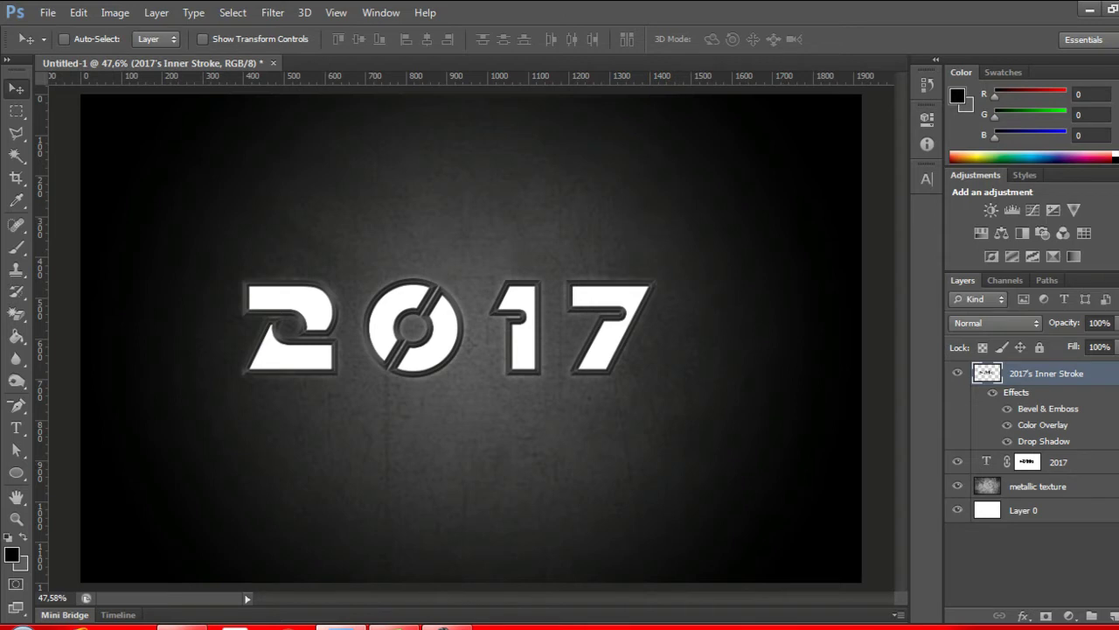
left_click(1111, 373)
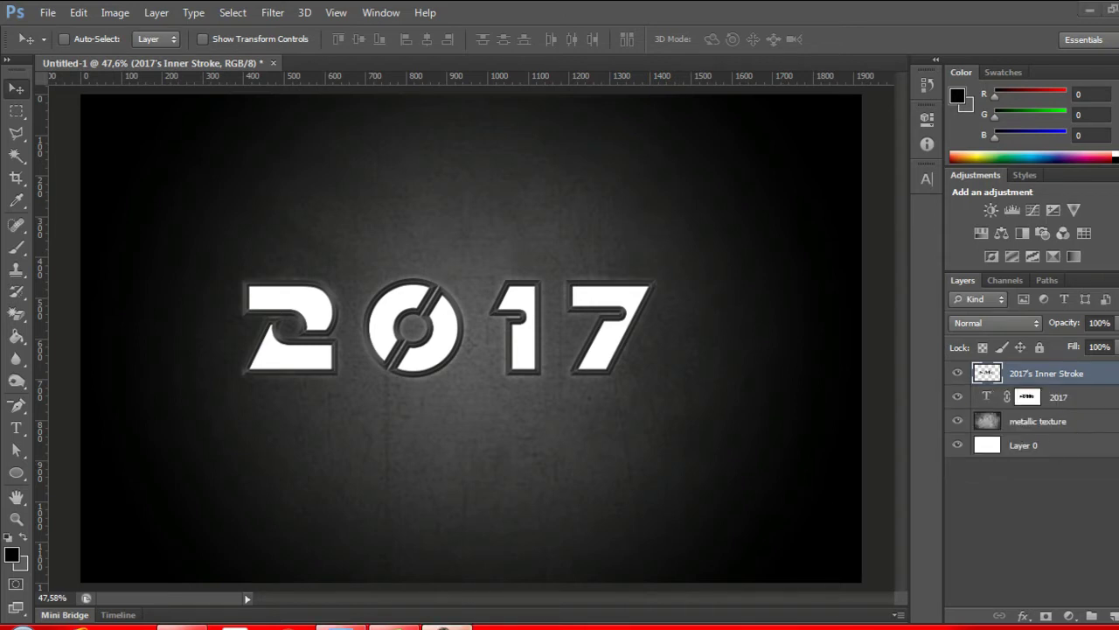
- Open grunge2 from grunge_textures_1_free, select all of it, and return to Untitled-1
key("F9")
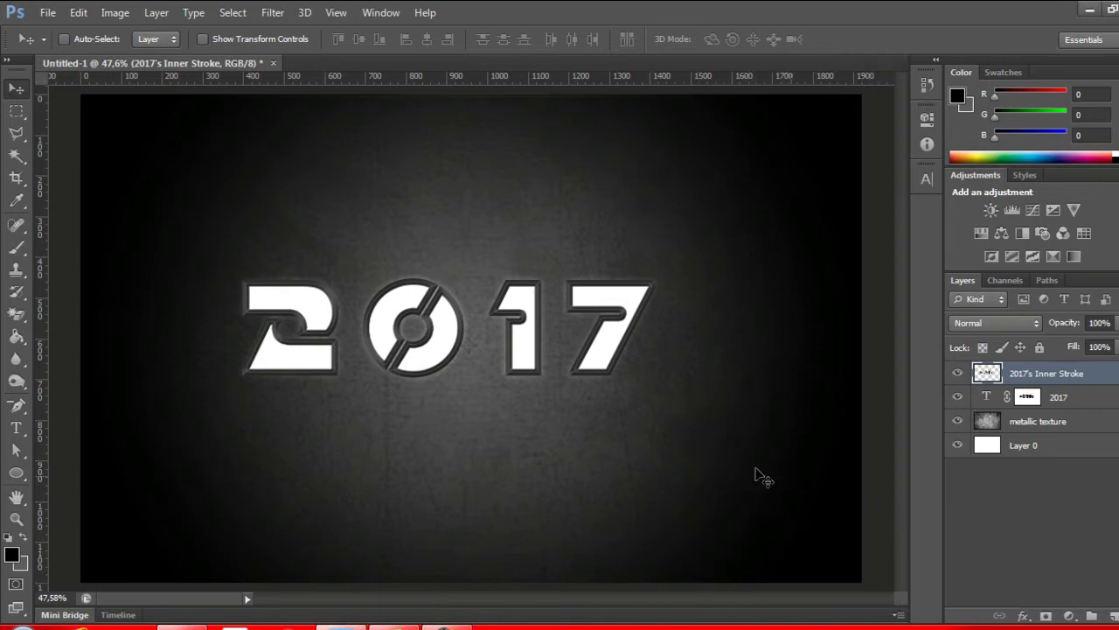
left_click(51, 18)
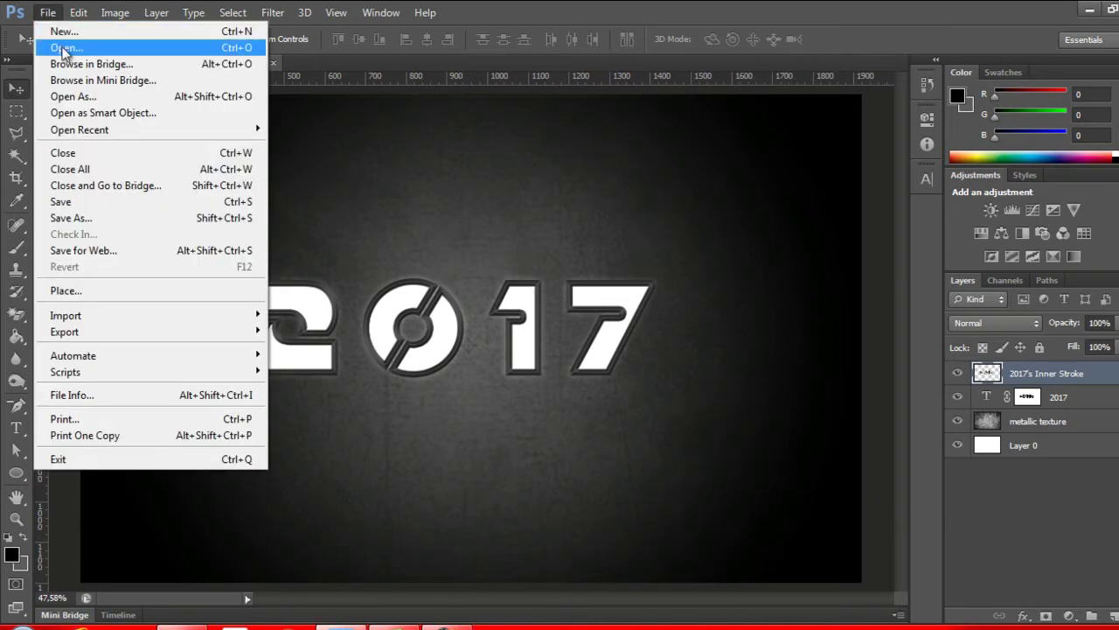
left_click(67, 47)
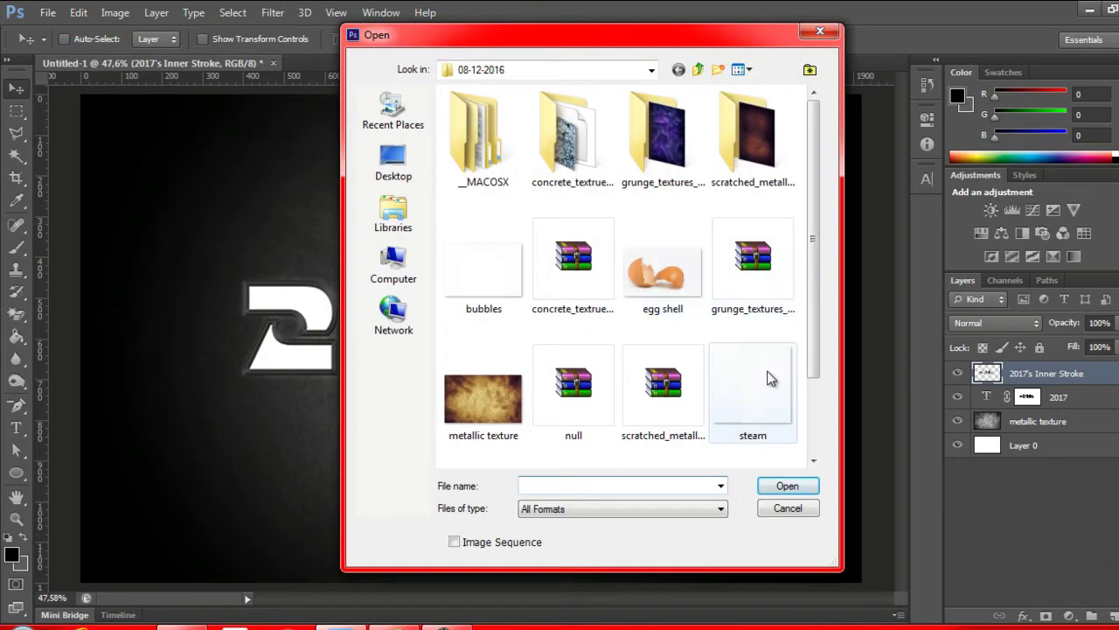
double_click(665, 138)
left_click(483, 136)
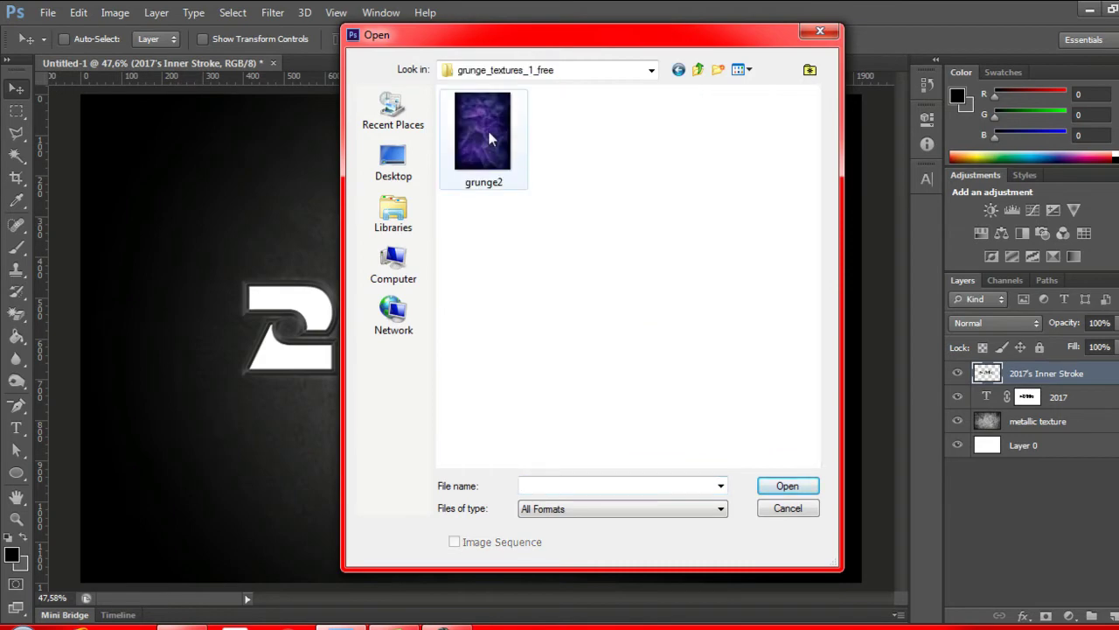
left_click(807, 489)
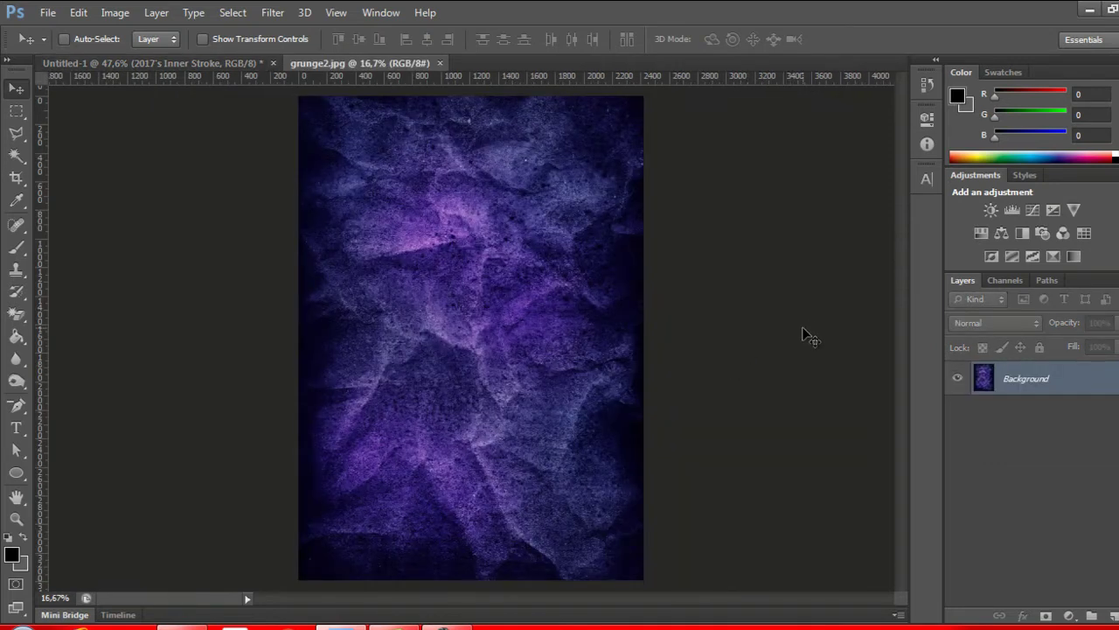
key("ctrl+a")
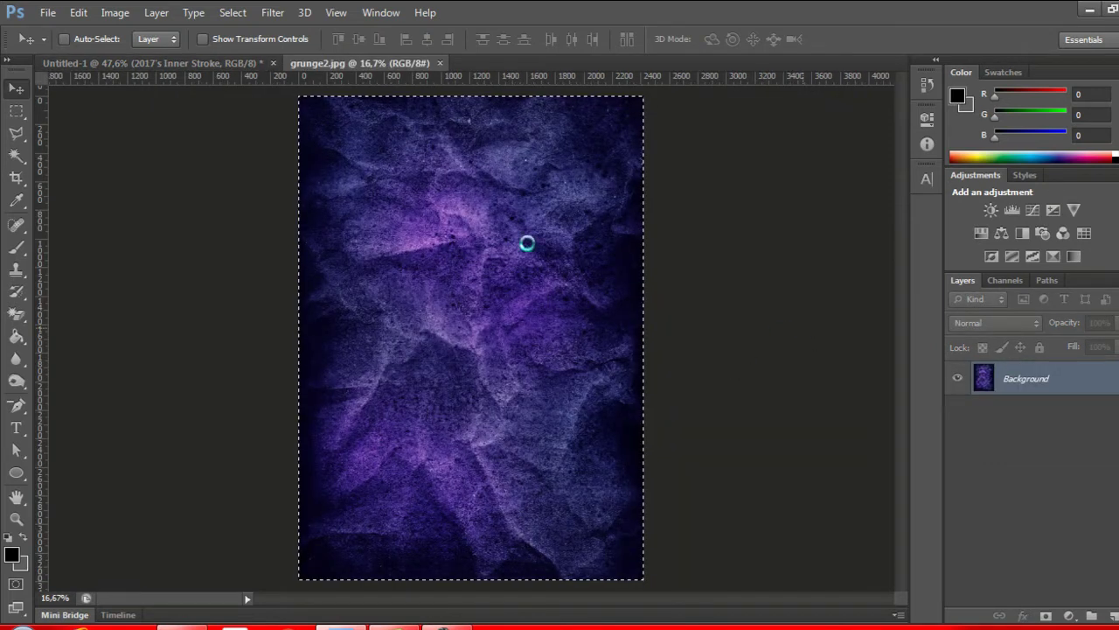
left_click(234, 64)
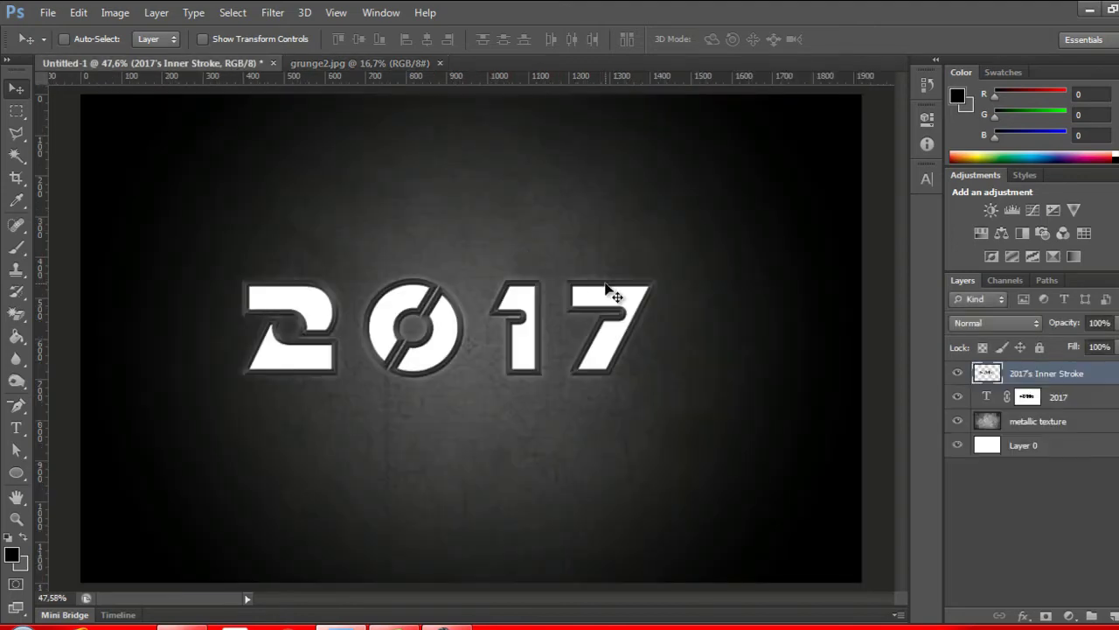
- Paste the grunge texture as Layer 1, blended as Overlay at 30% opacity
key("ctrl+v")
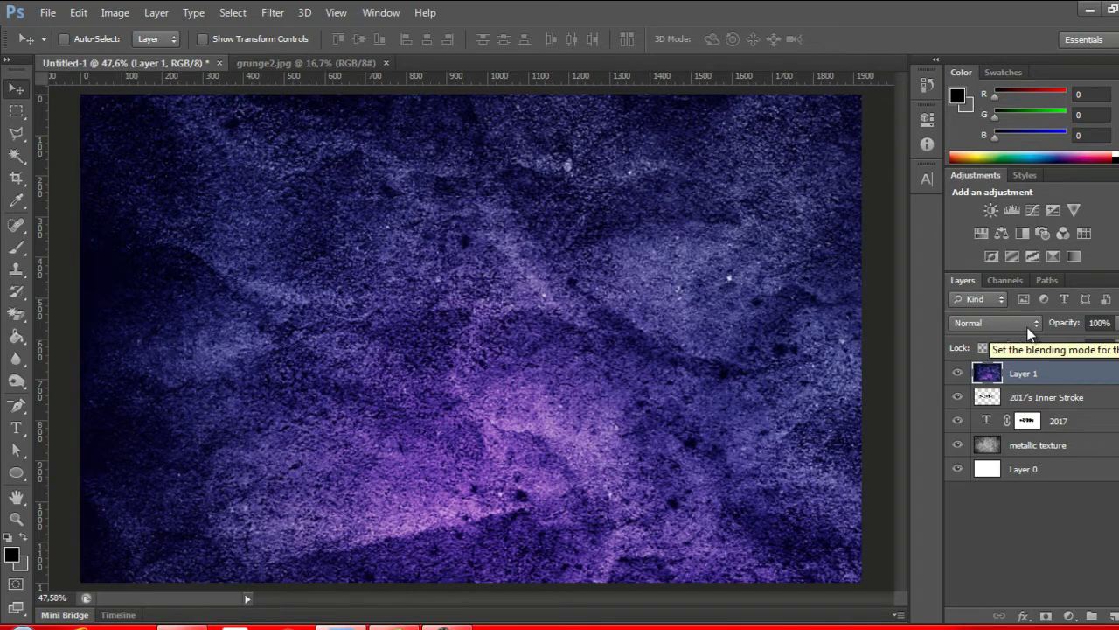
left_click(1029, 332)
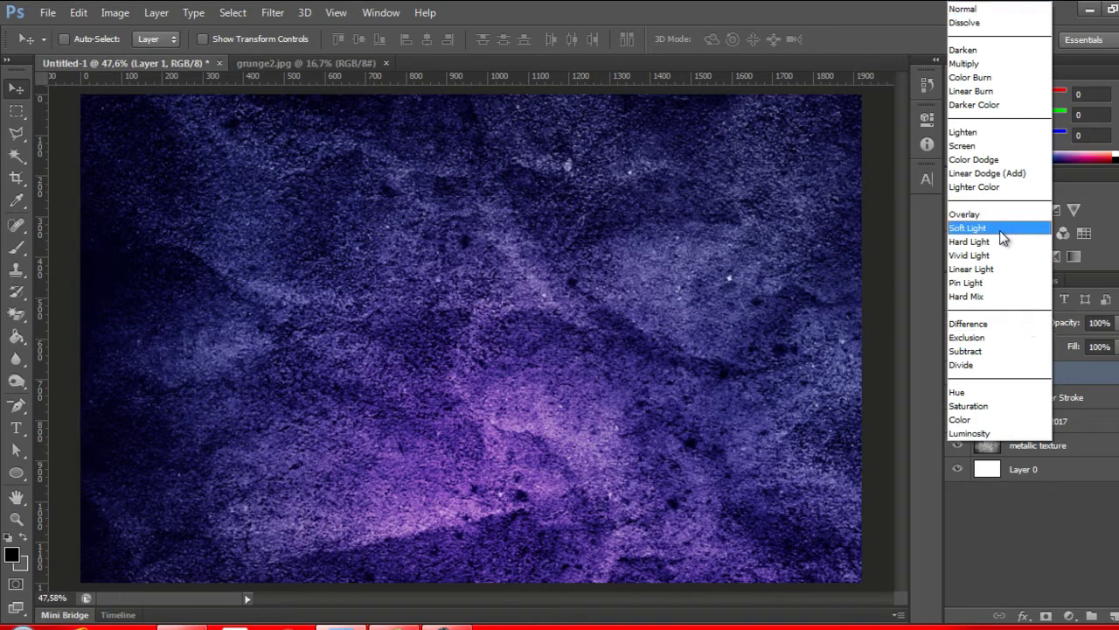
left_click(992, 214)
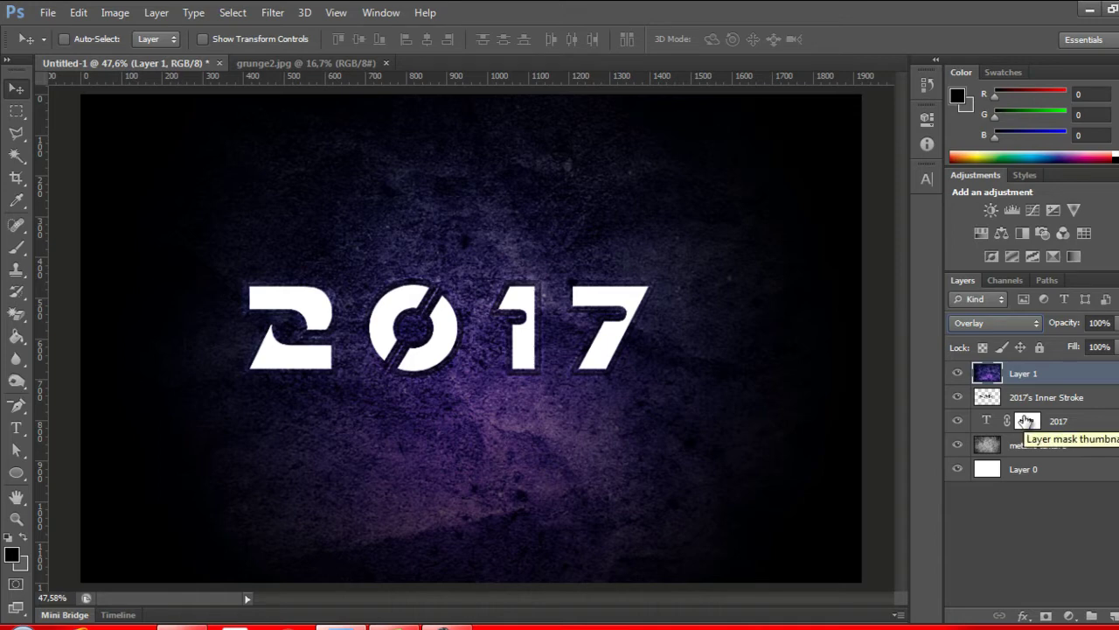
left_click(1115, 323)
left_click_drag(1116, 343, 1063, 350)
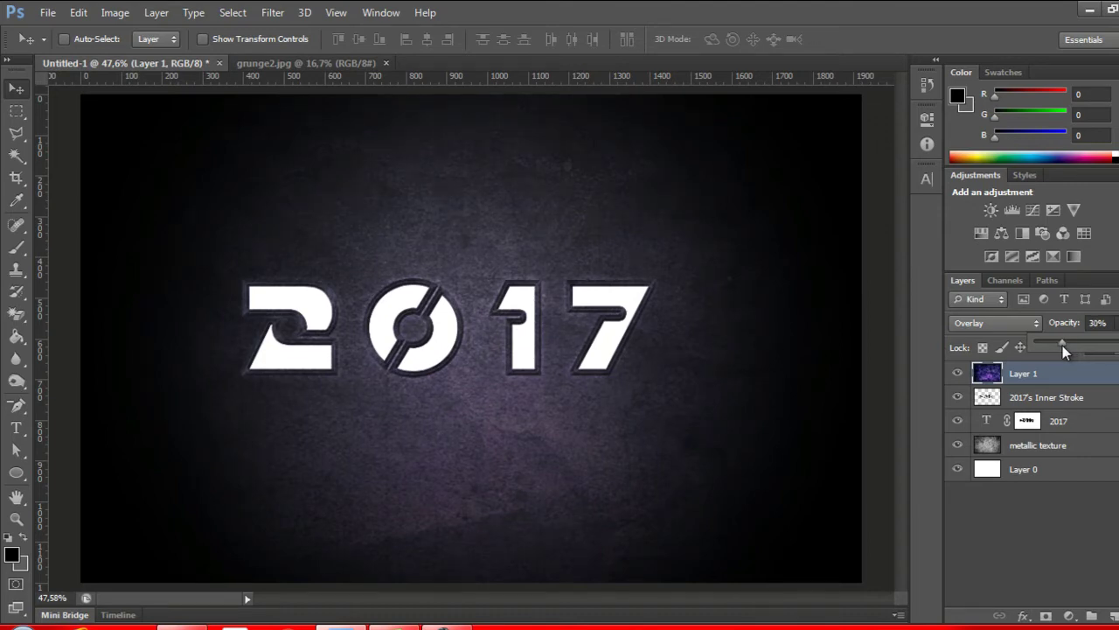
left_click(918, 352)
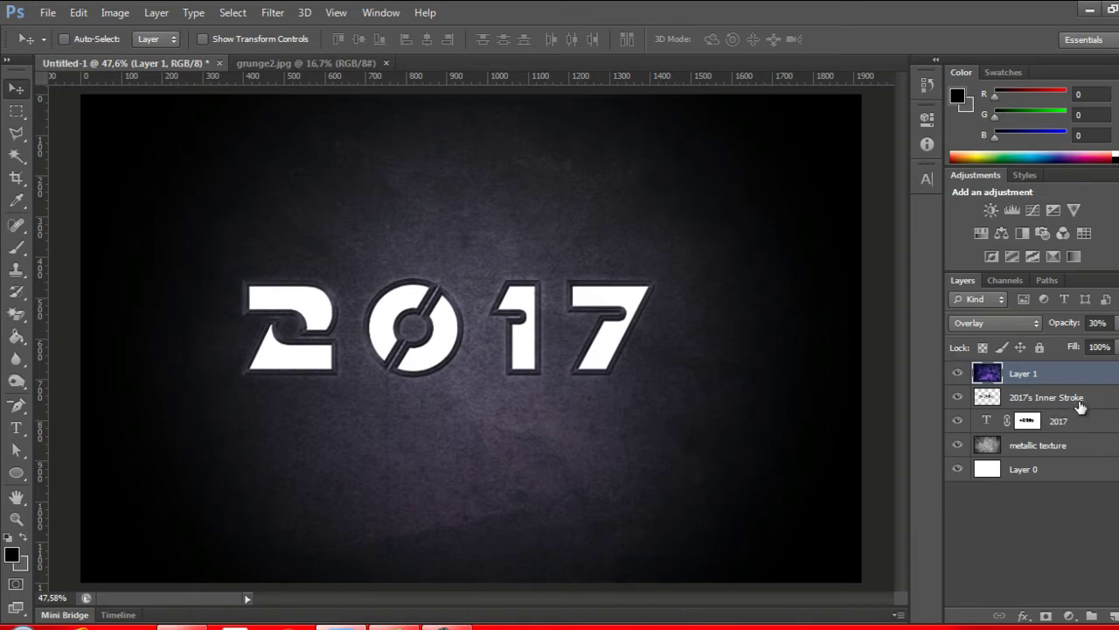
- Reselect 2017's Inner Stroke layer in the Layers panel
left_click(1081, 401)
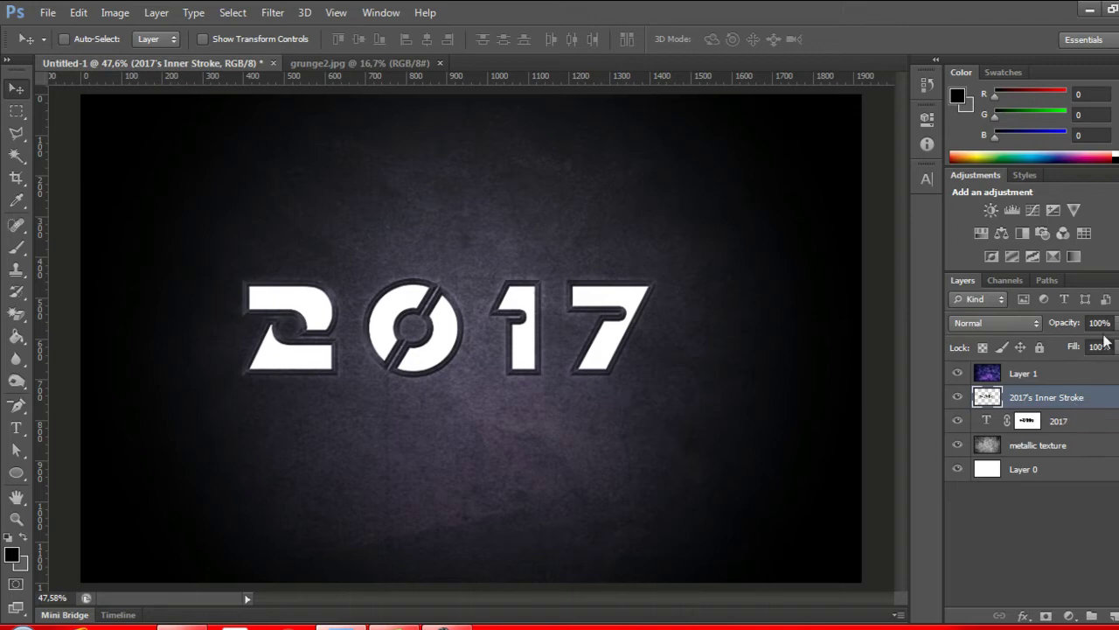
left_click(1080, 373)
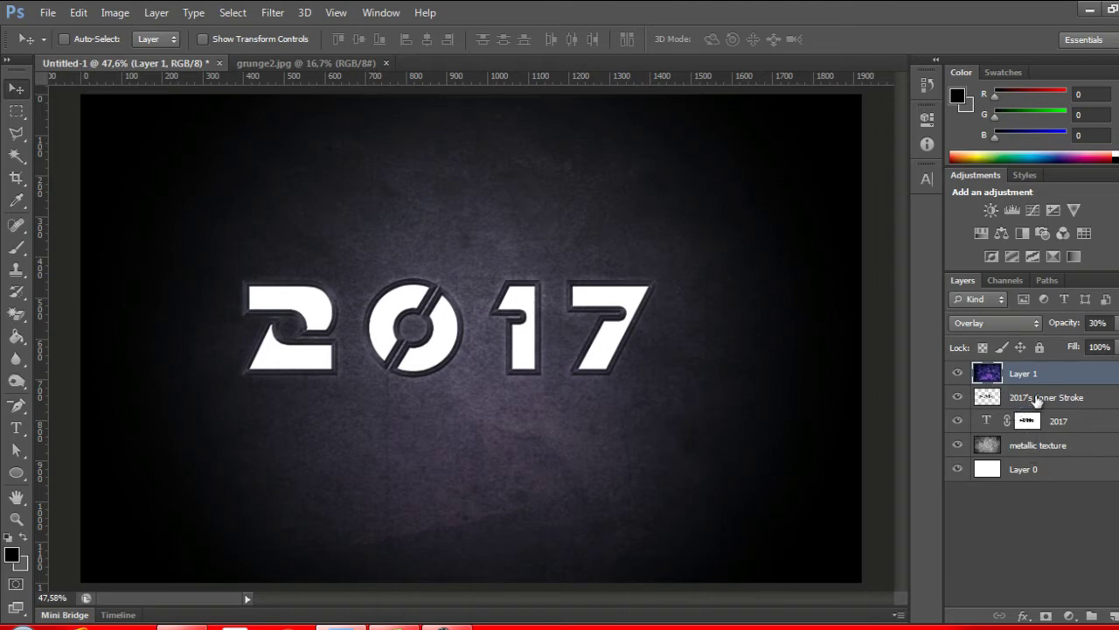
left_click(1038, 399)
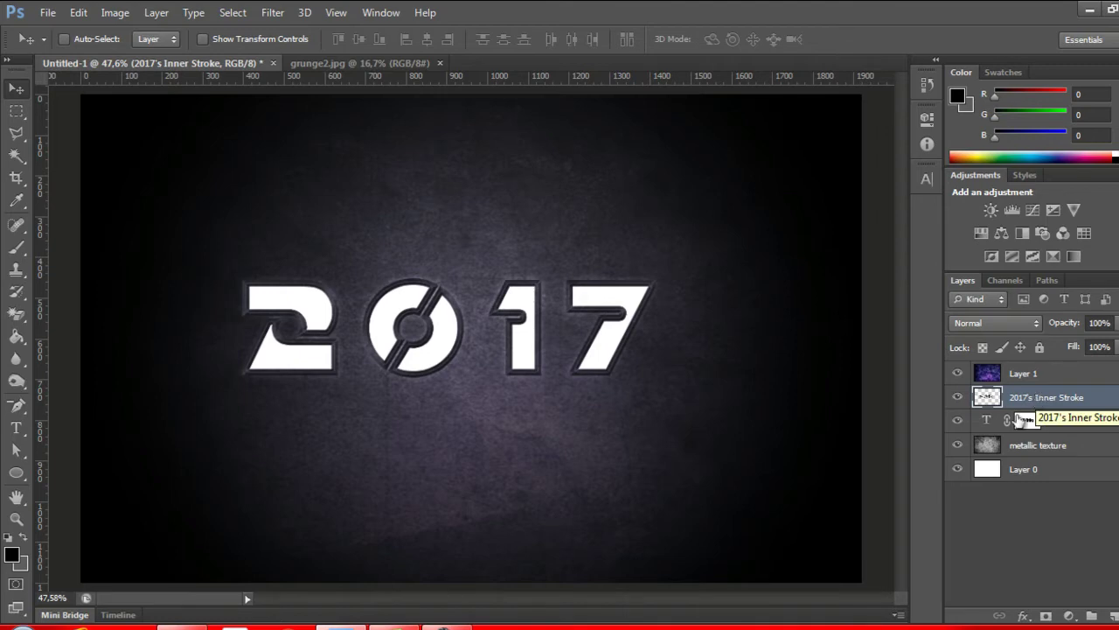
mouse_move(1085, 559)
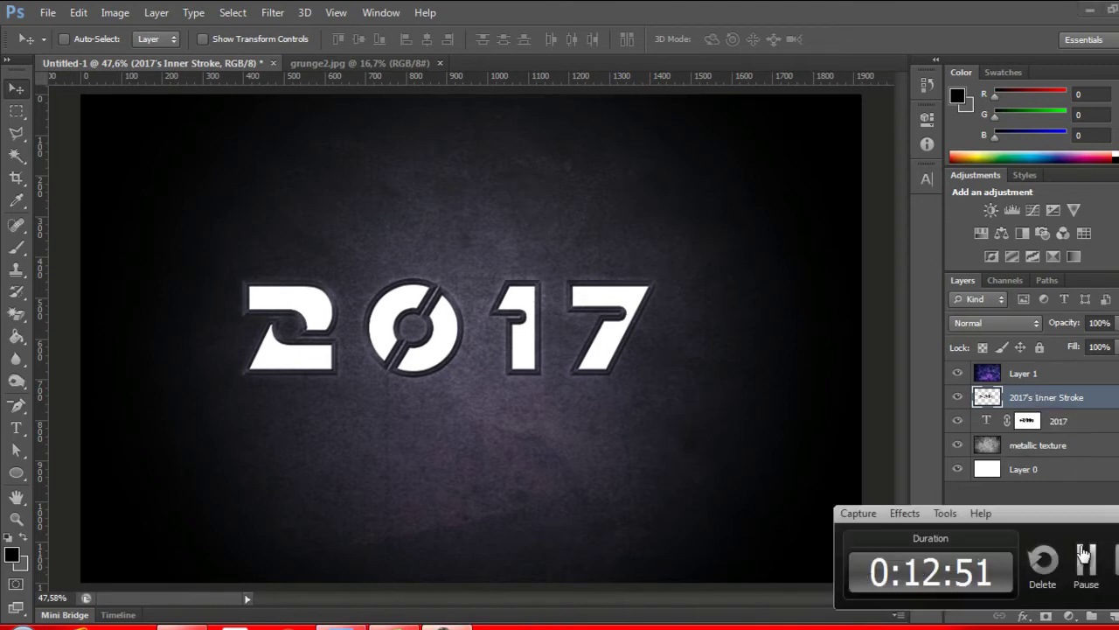
- Mask Layer 1 to the Inner Stroke lettering selection, then select the 2017 text layer
left_click(1025, 375)
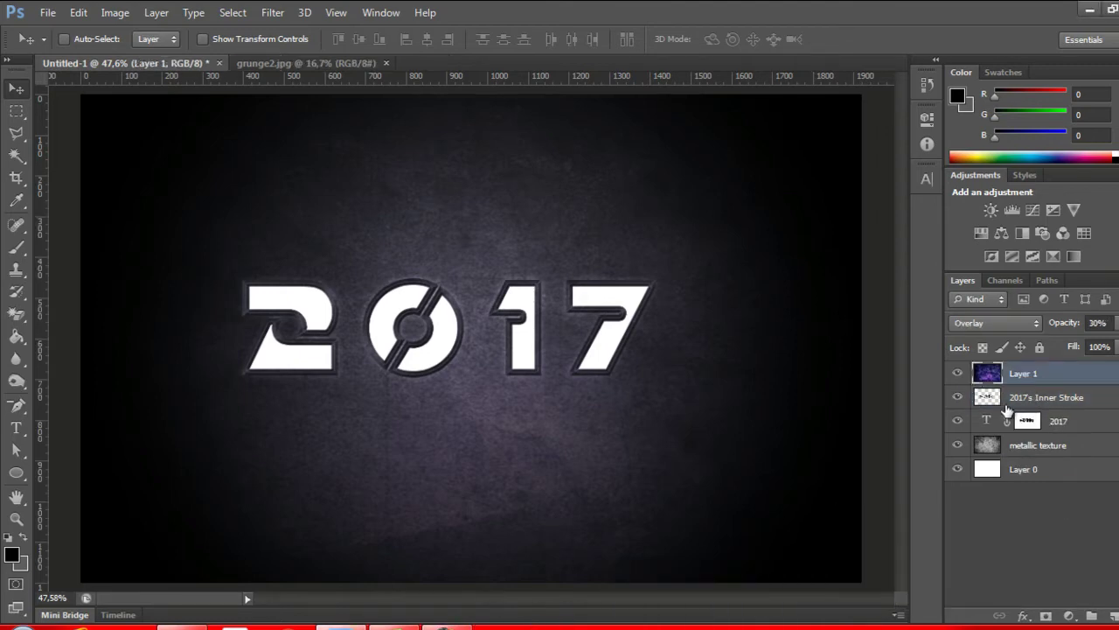
left_click(988, 398, "ctrl")
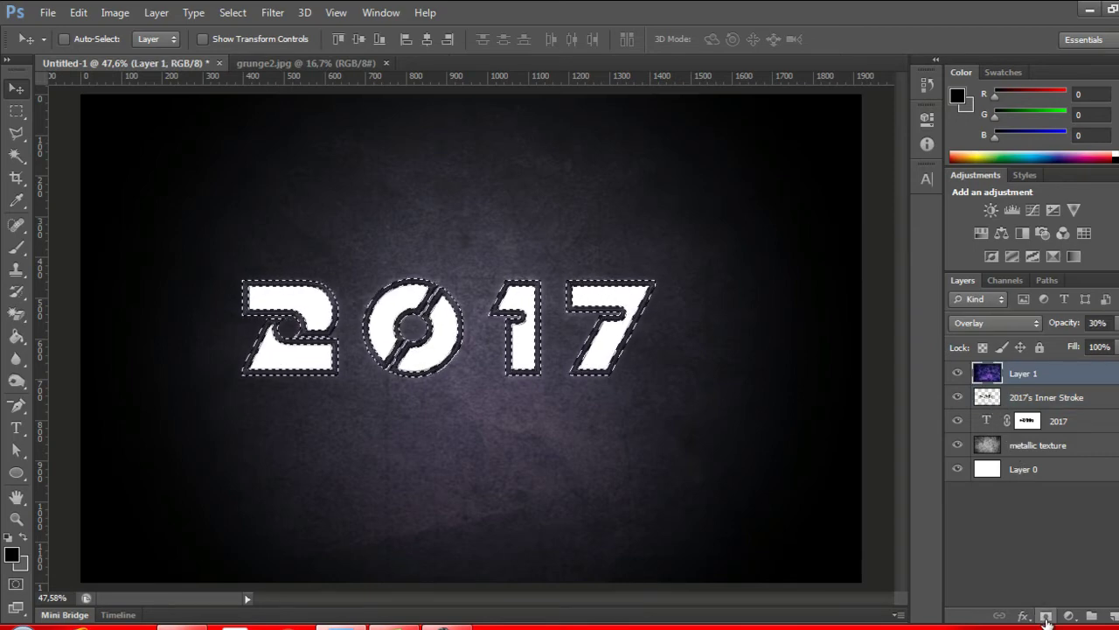
left_click(1044, 615)
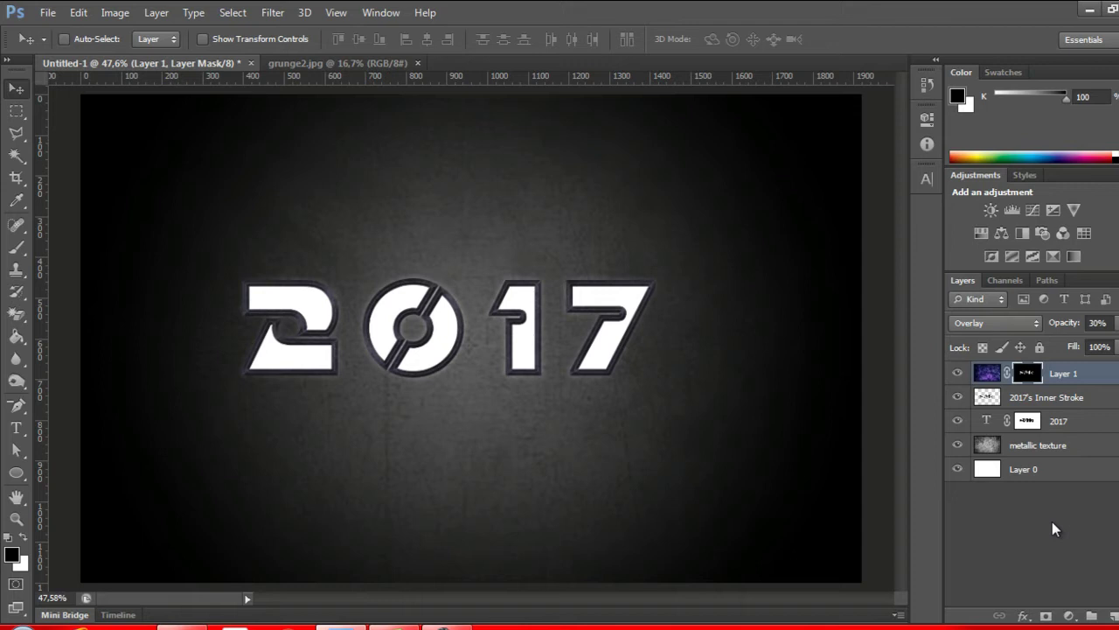
left_click(988, 422)
left_click(988, 423)
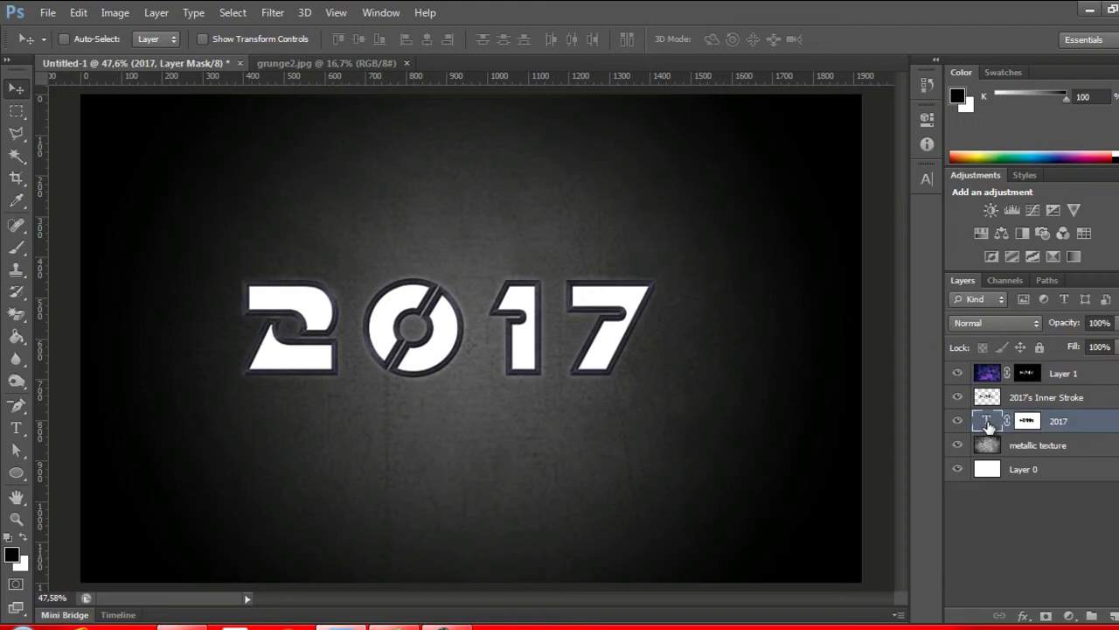
- Give the 2017 text a #282828 colour overlay and enable a Satin effect
right_click(988, 423)
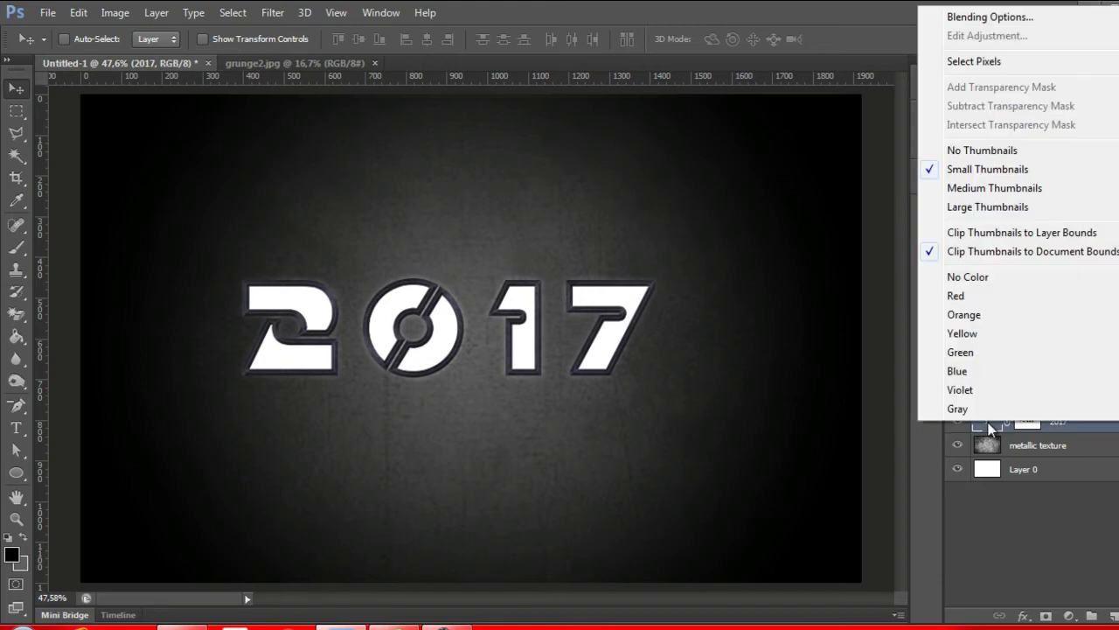
left_click(990, 17)
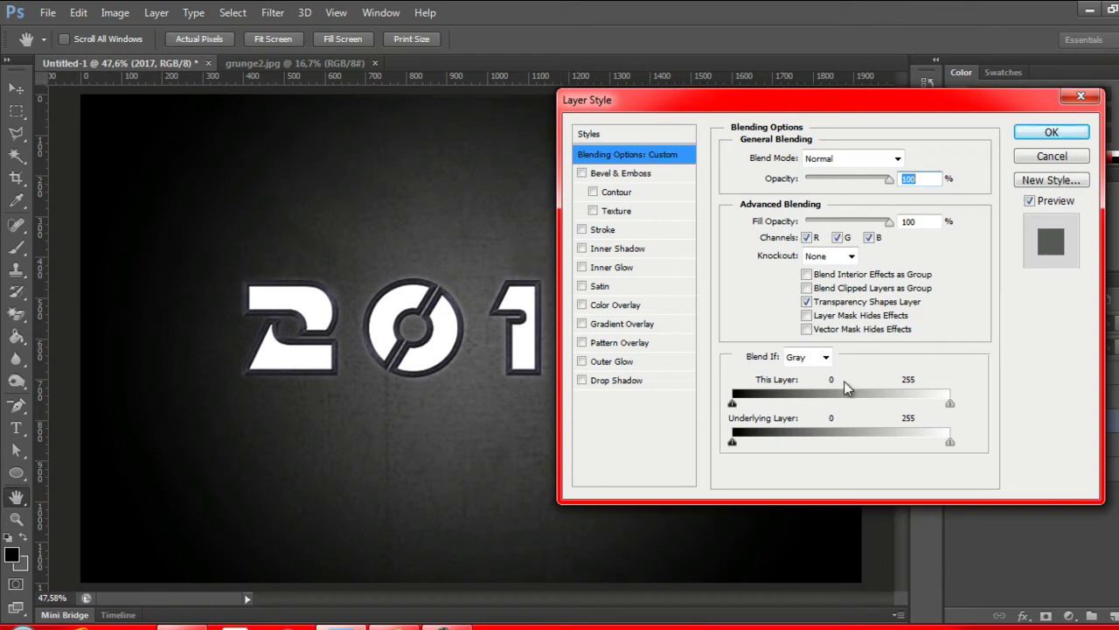
left_click(622, 304)
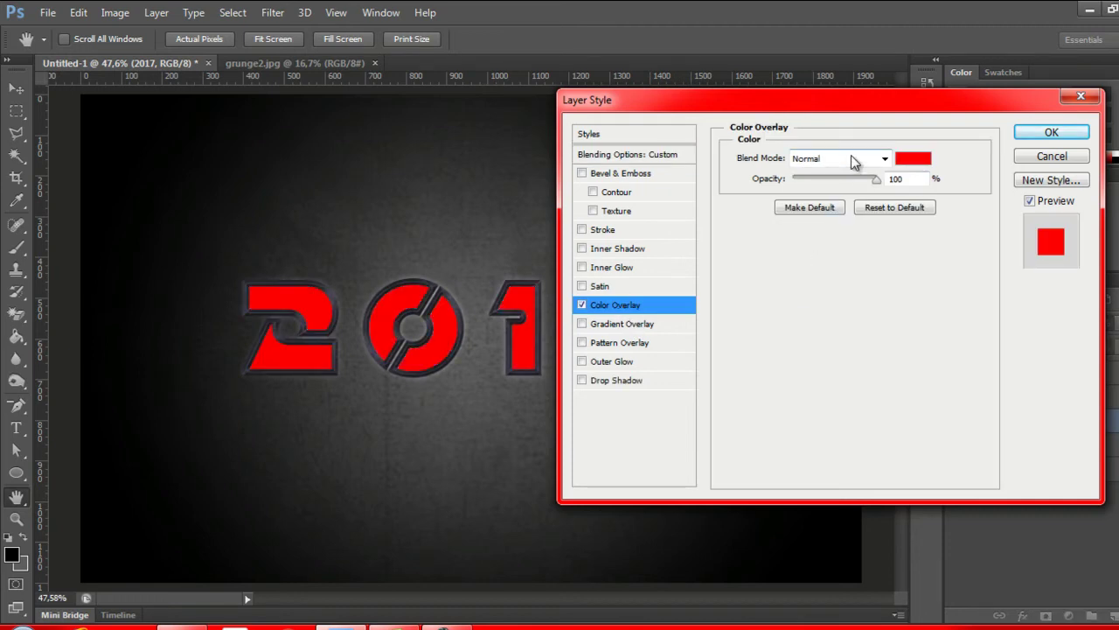
double_click(896, 178)
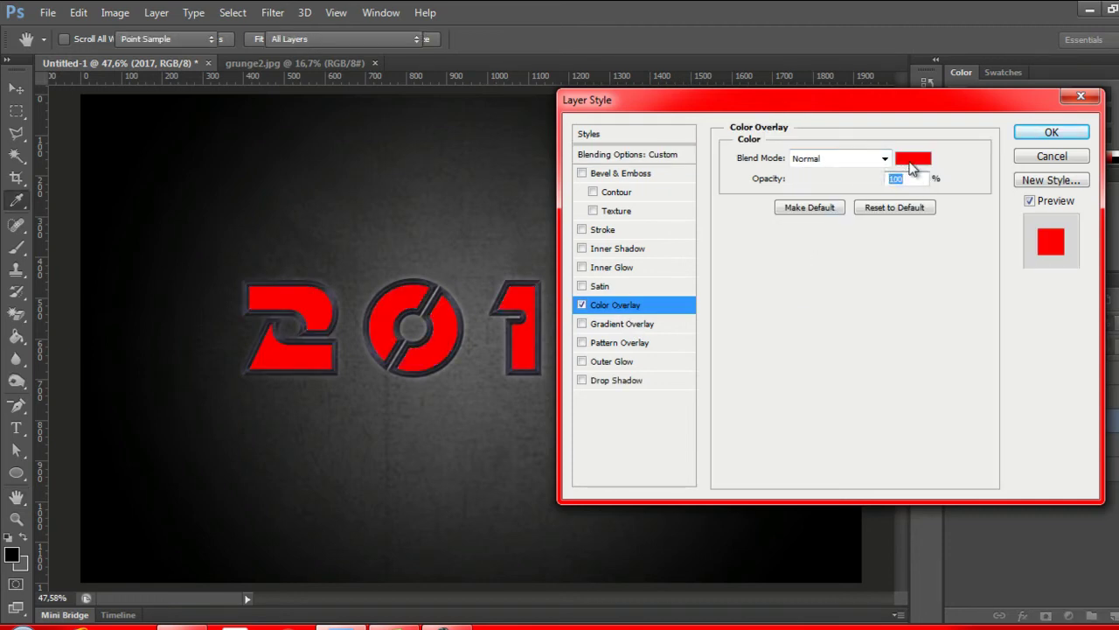
left_click(912, 159)
double_click(874, 478)
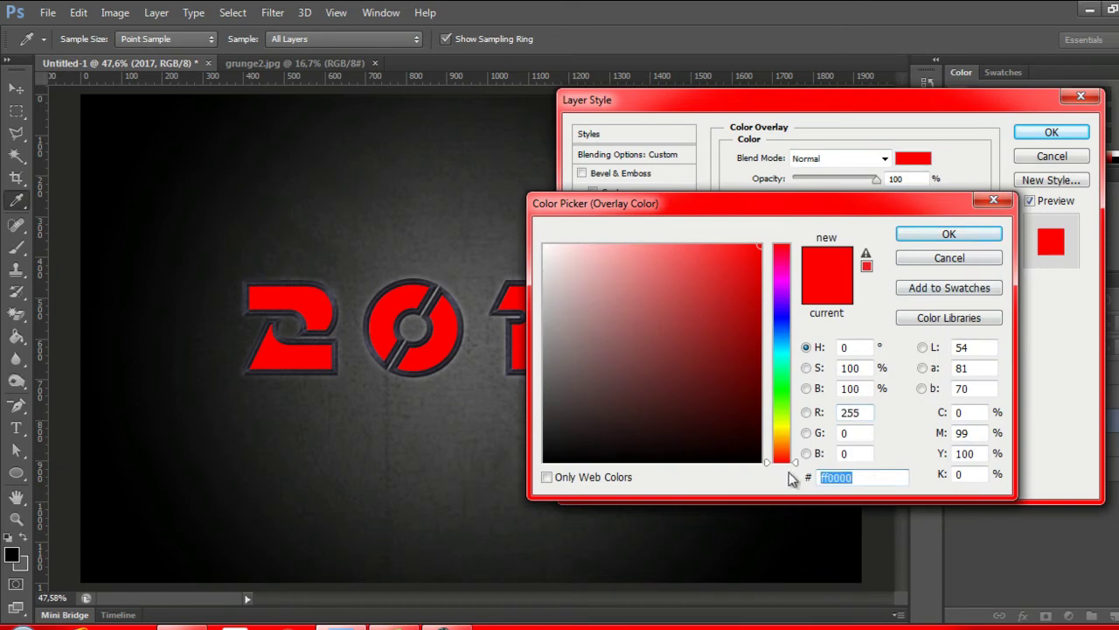
type("282828")
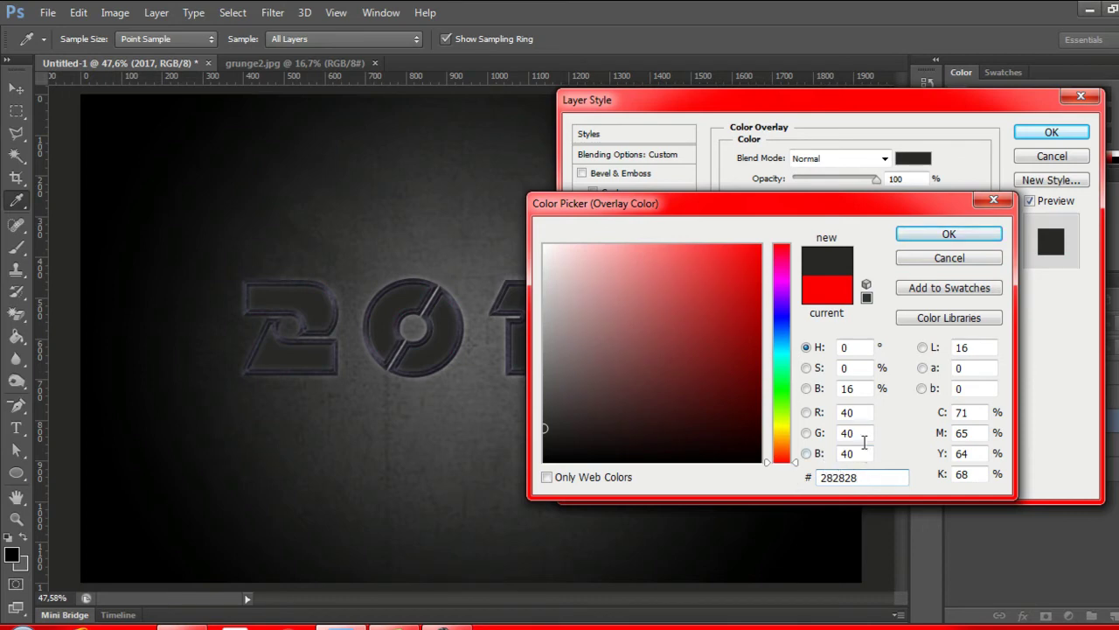
left_click(949, 235)
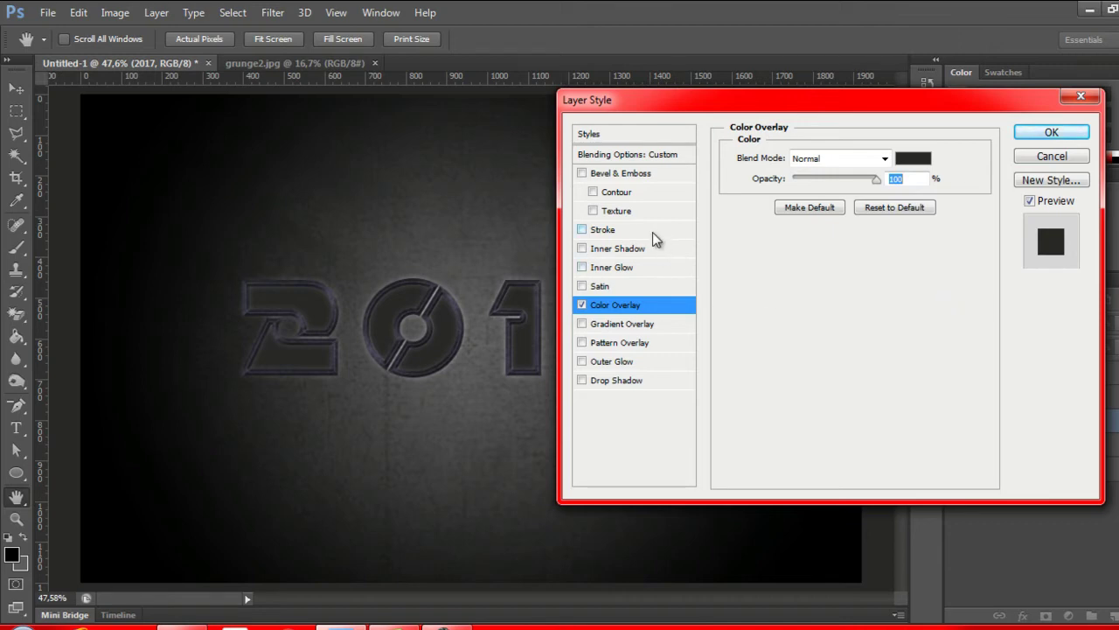
left_click(601, 286)
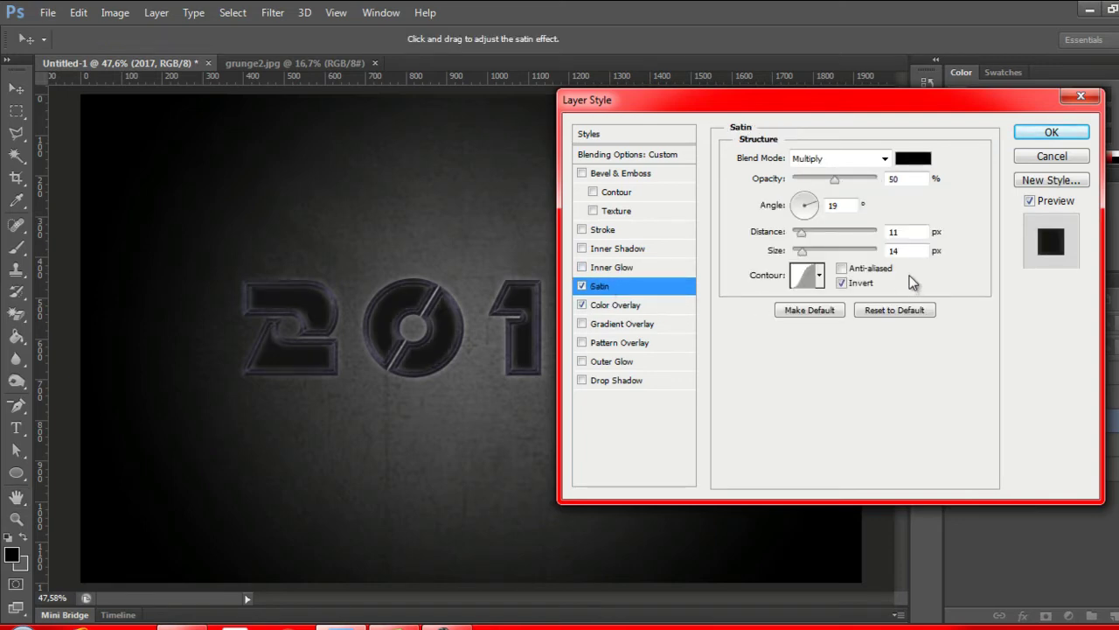
- Make the 2017 satin white in Color Dodge blend mode
left_click(882, 158)
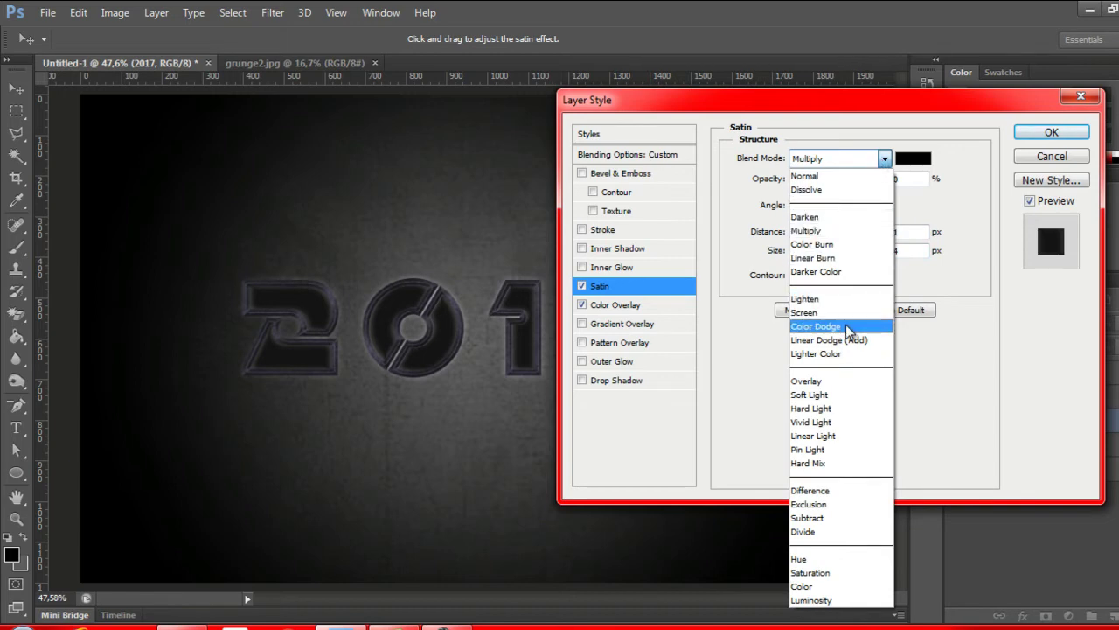
left_click(845, 325)
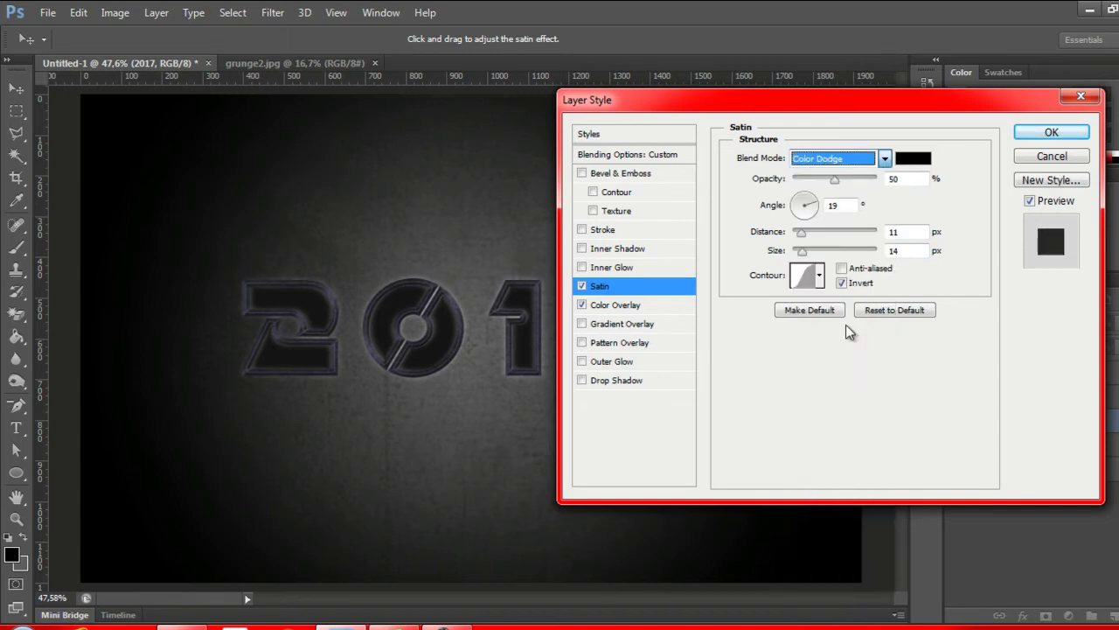
left_click(913, 158)
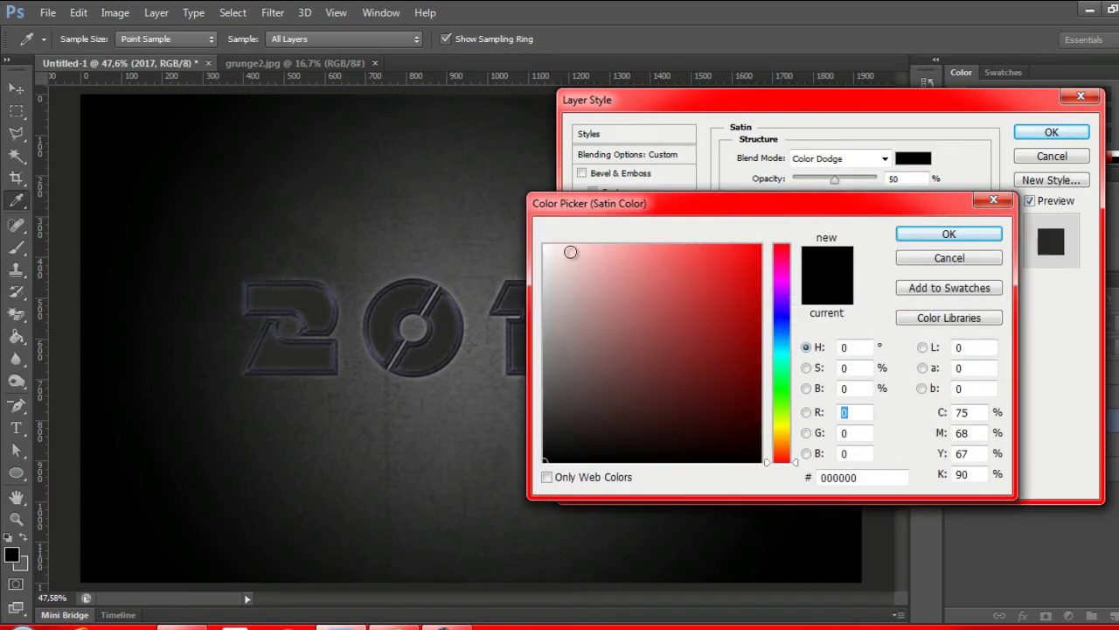
left_click_drag(552, 255, 536, 238)
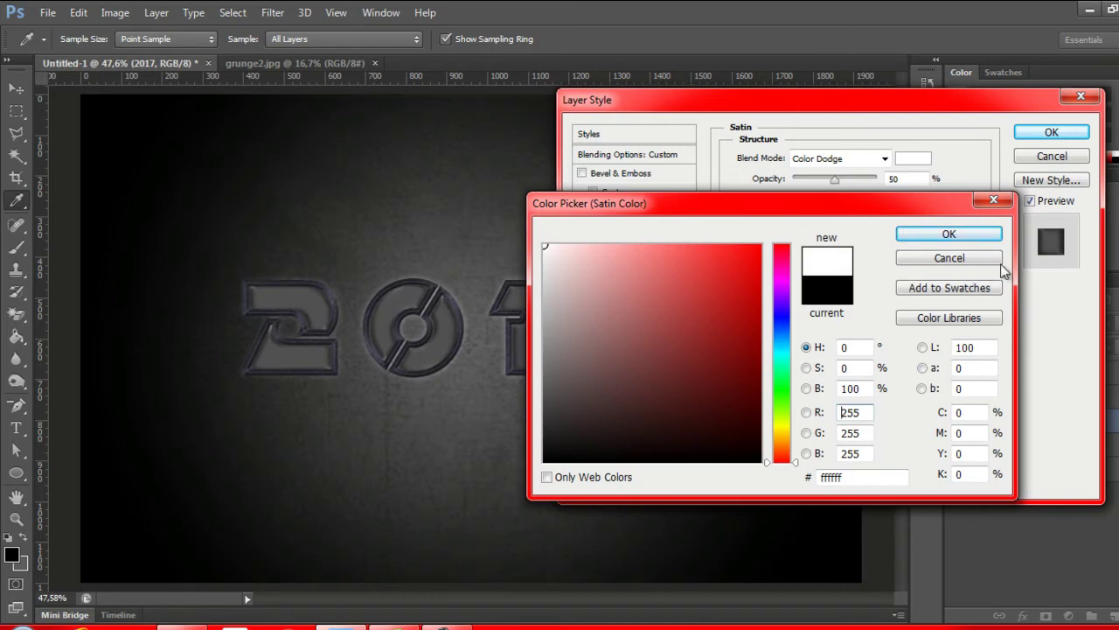
left_click(950, 234)
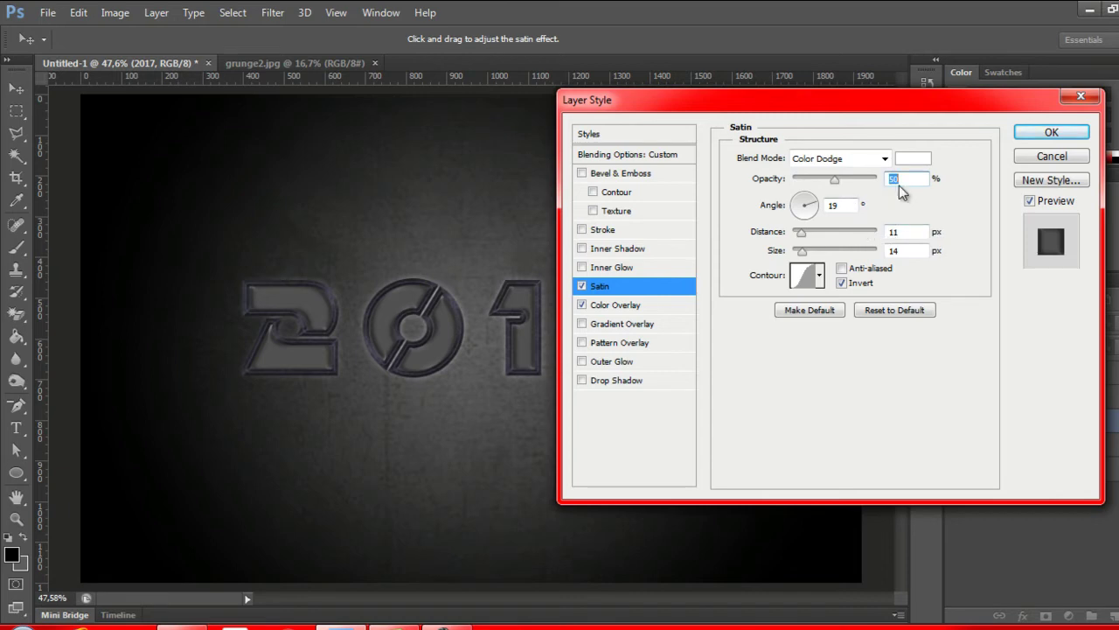
- Set satin opacity 71%, distance 3 px, size 62 px, and enable Inner Shadow
type("71")
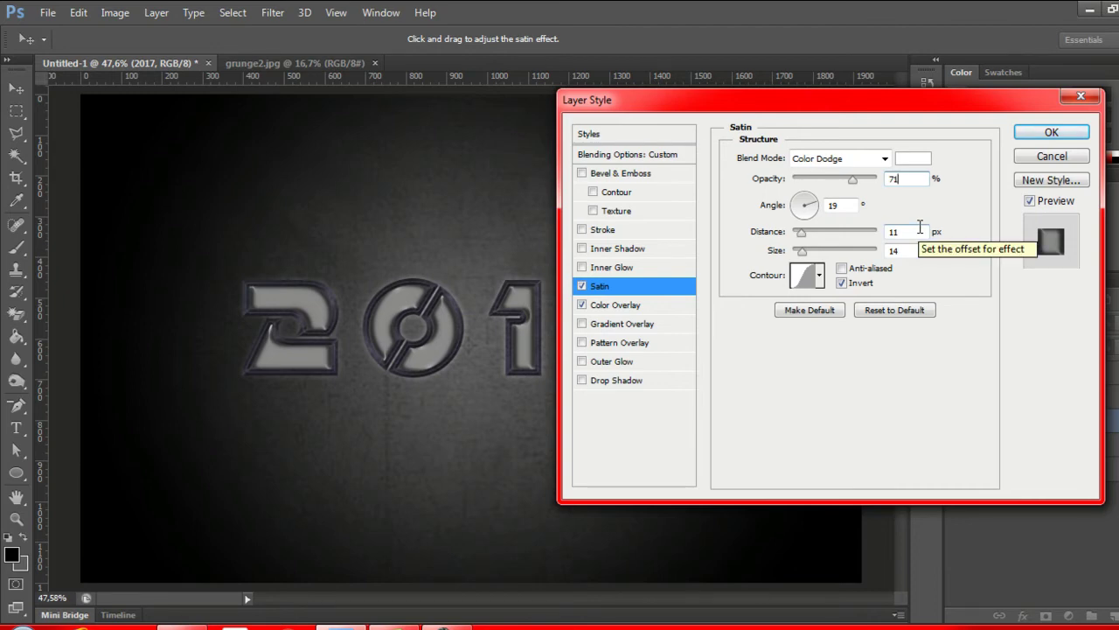
double_click(895, 232)
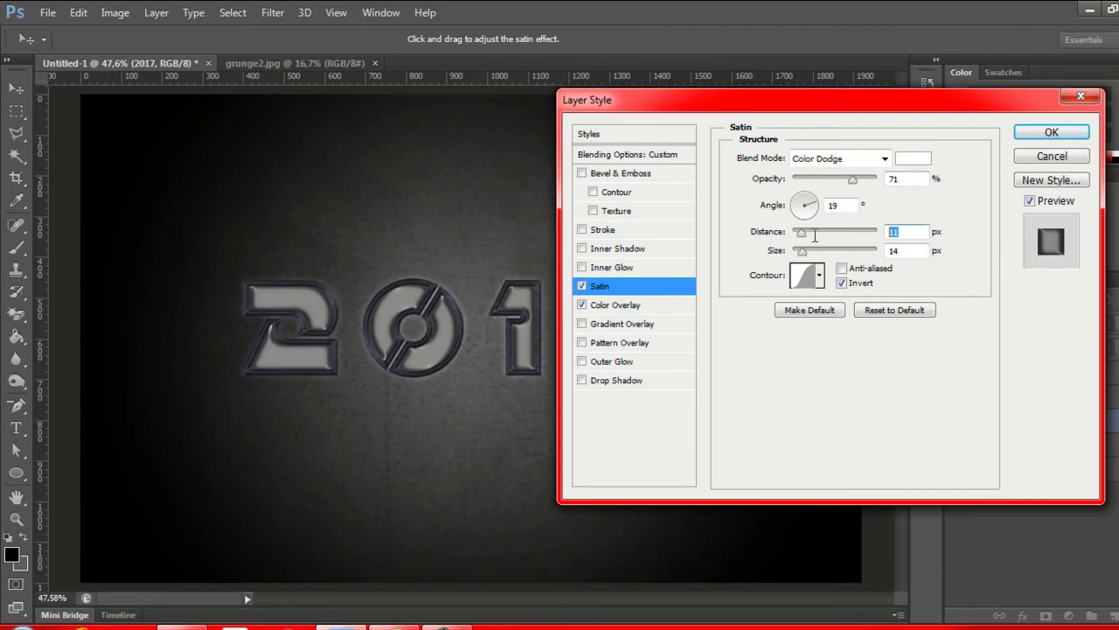
type("3")
key("Tab")
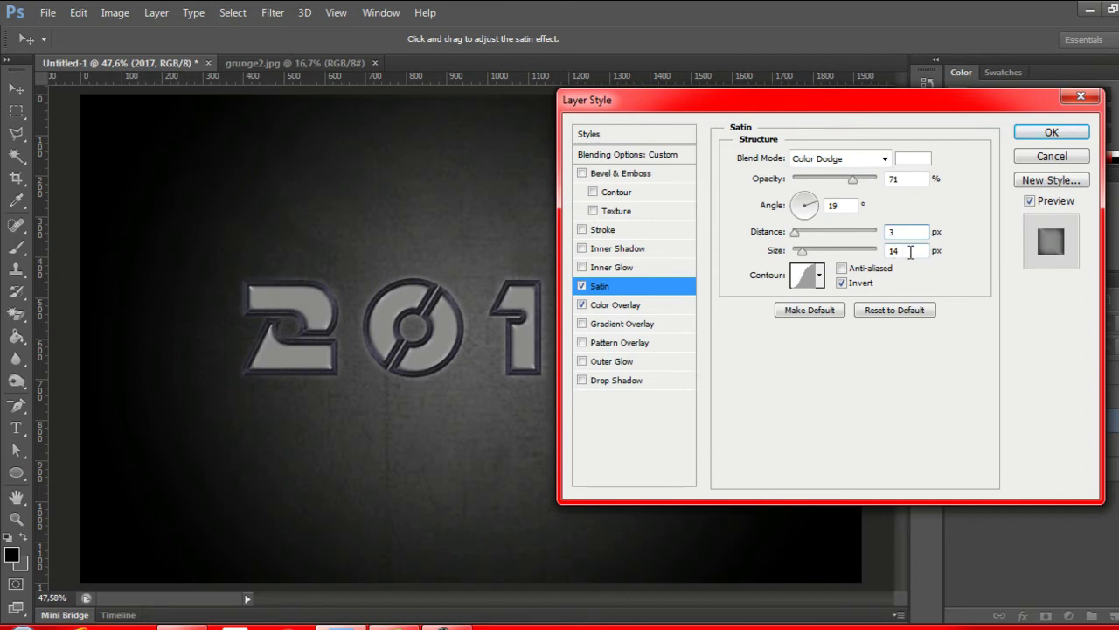
type("62")
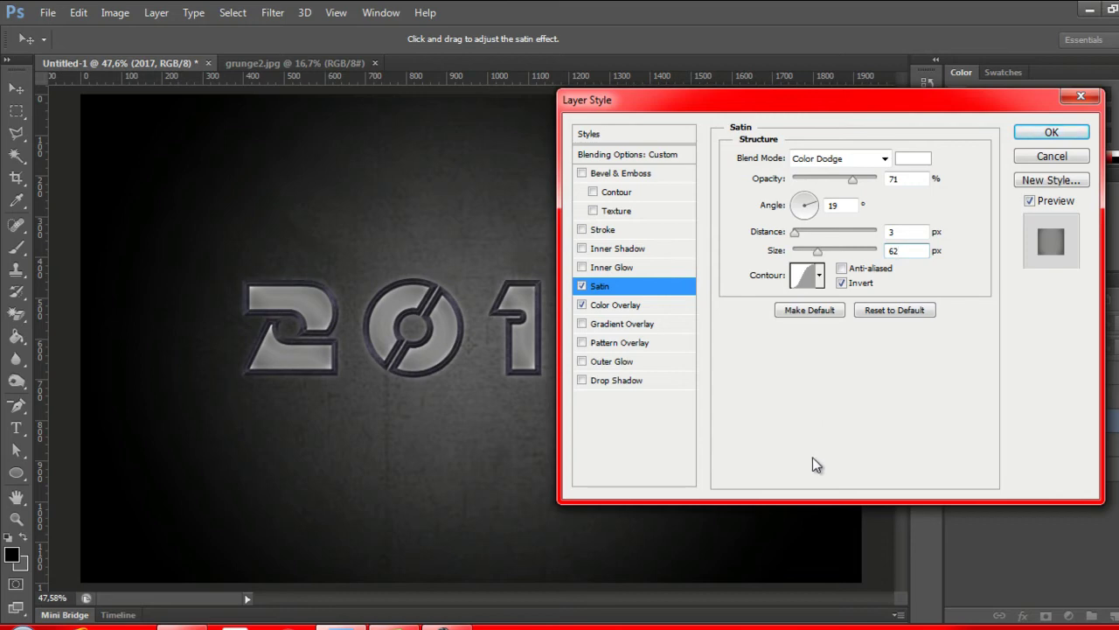
left_click(629, 249)
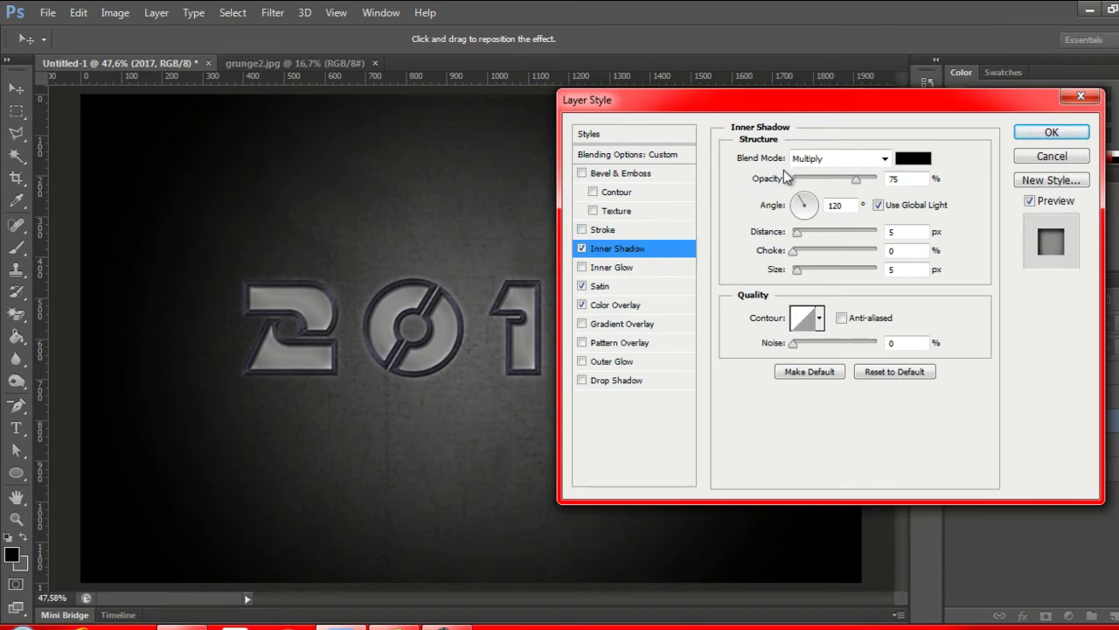
- Set the 2017 text's Inner Shadow to distance 2 px, choke 10% and size 3 px, and apply it
left_click_drag(901, 231, 882, 231)
type("2")
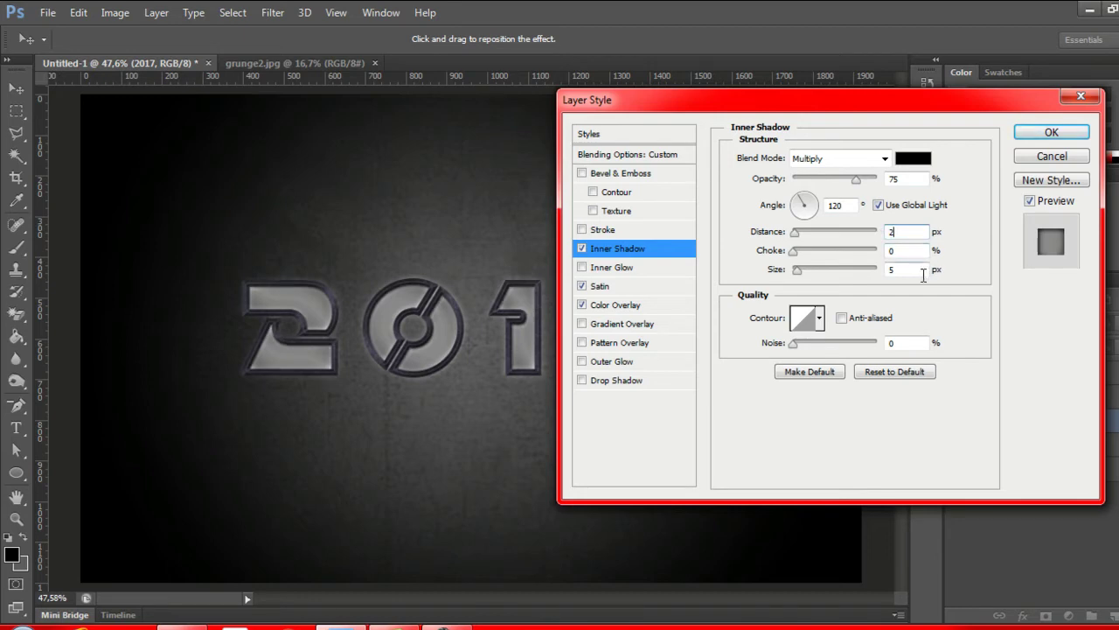
left_click_drag(909, 250, 857, 255)
type("10")
left_click_drag(892, 270, 876, 270)
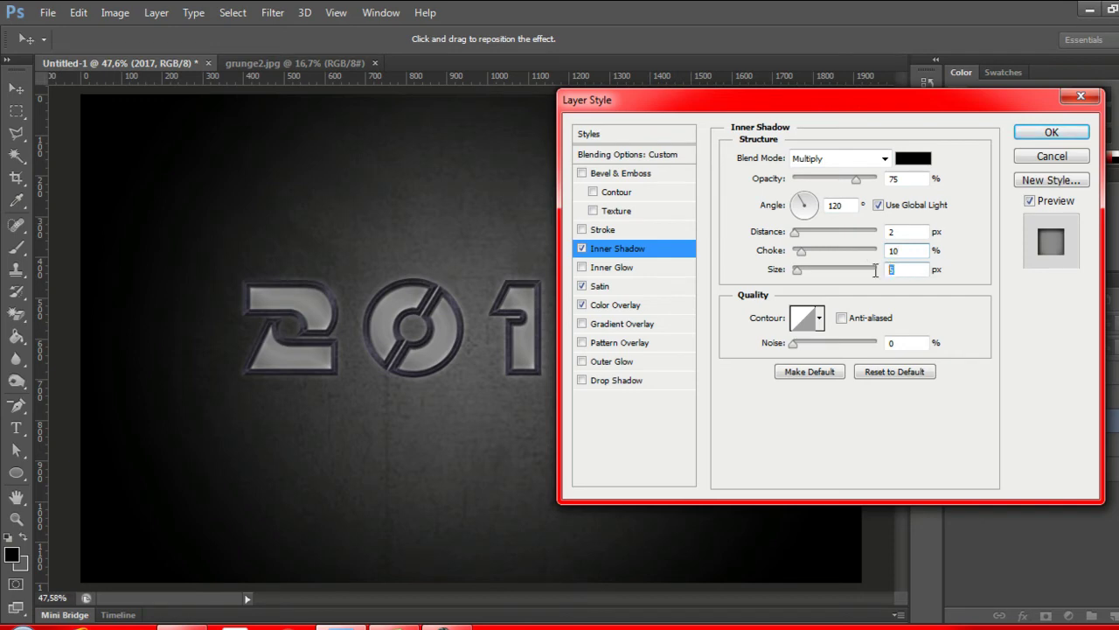
type("3")
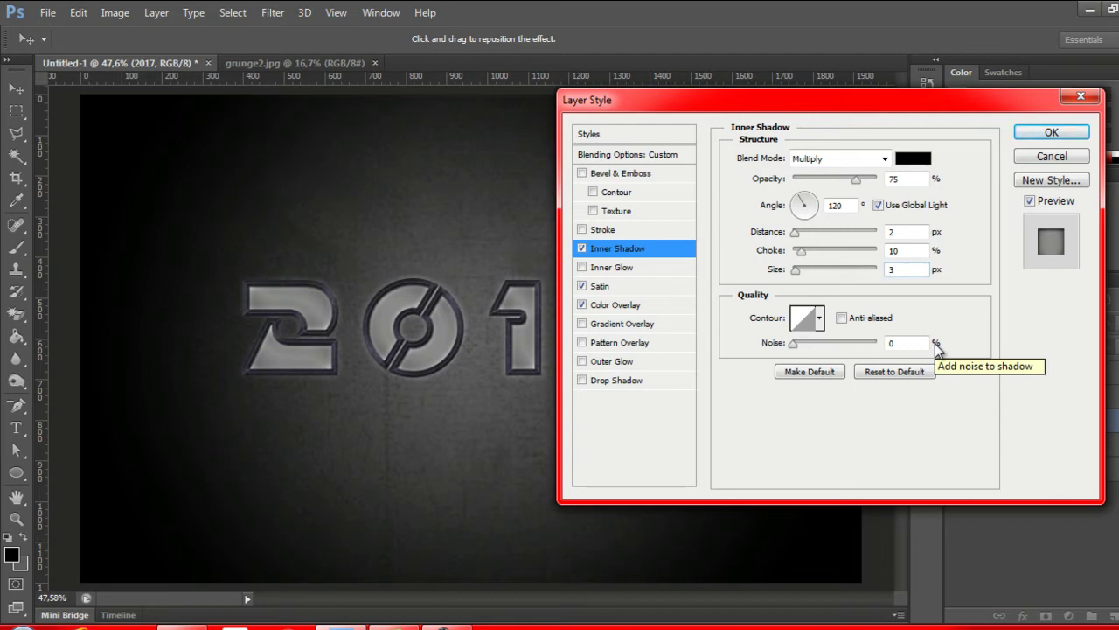
left_click(1034, 143)
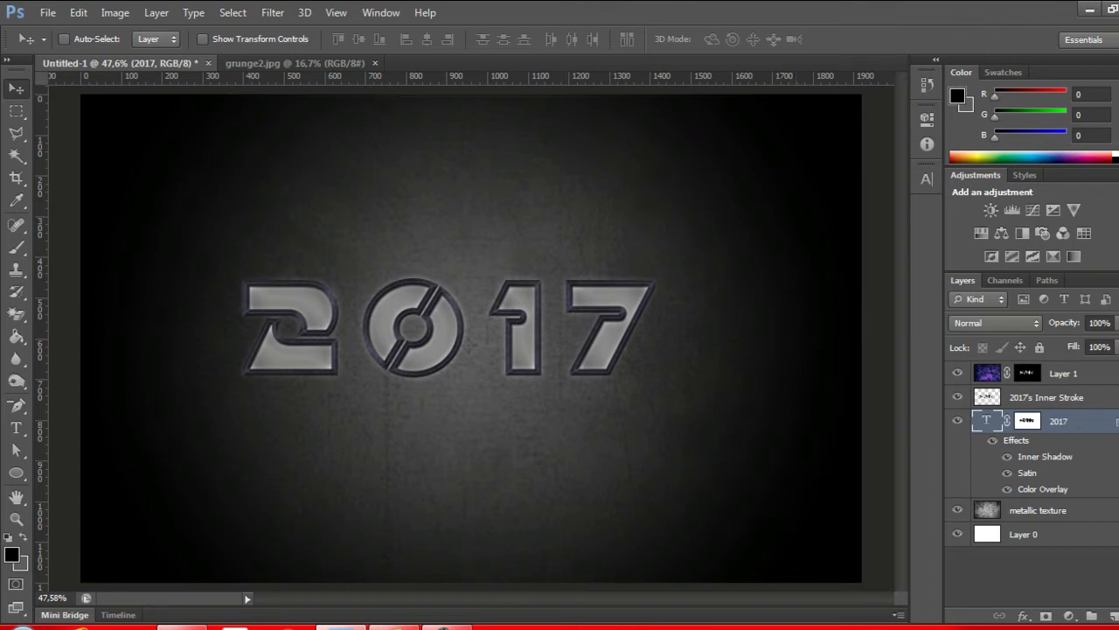
left_click(1117, 421)
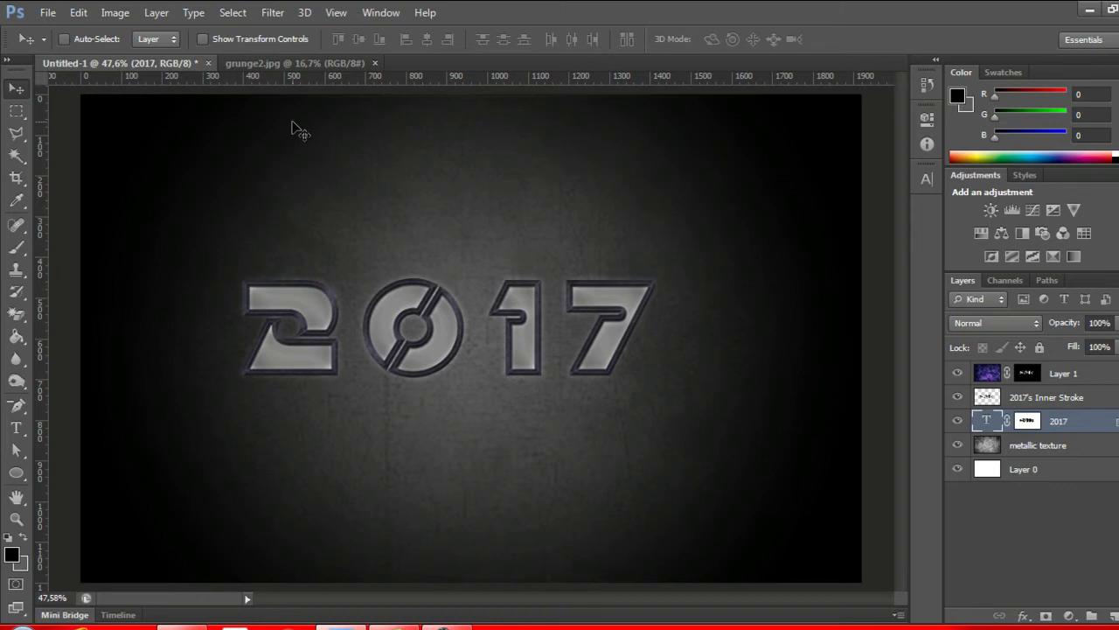
- Put the 2017 text layer into a new Group 1 via Layer > New > Group
key("ctrl+g")
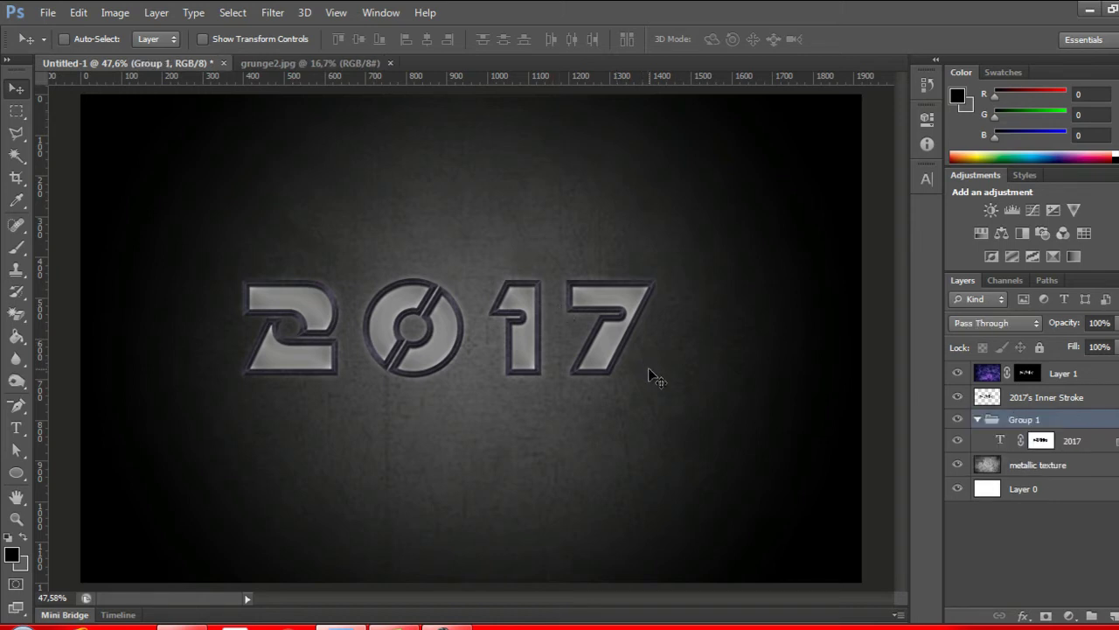
key("ctrl+z")
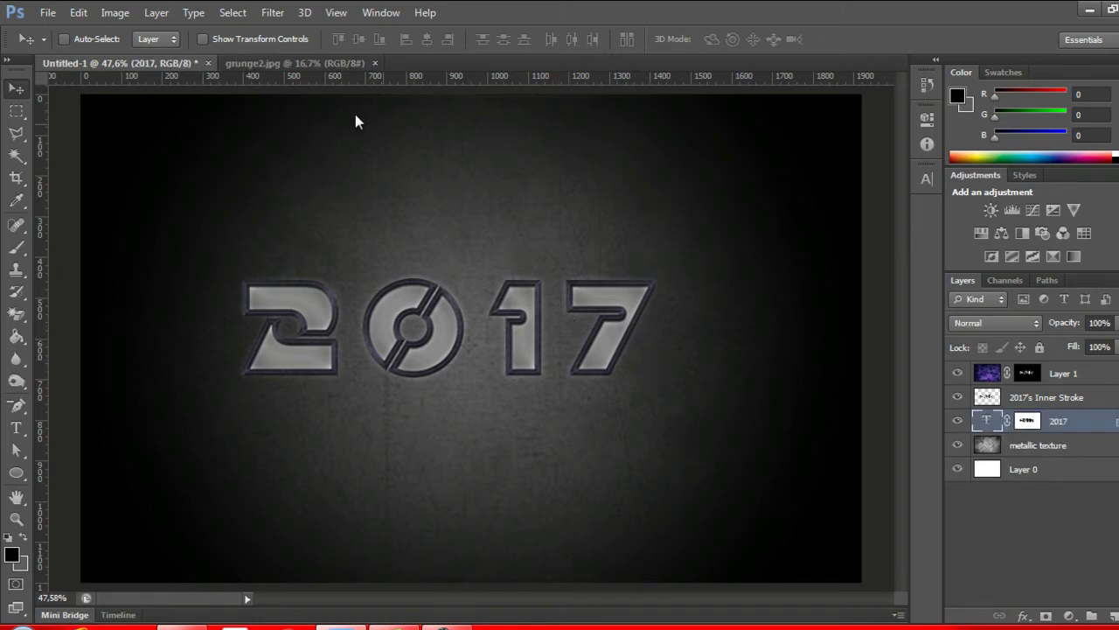
left_click(150, 18)
mouse_move(166, 31)
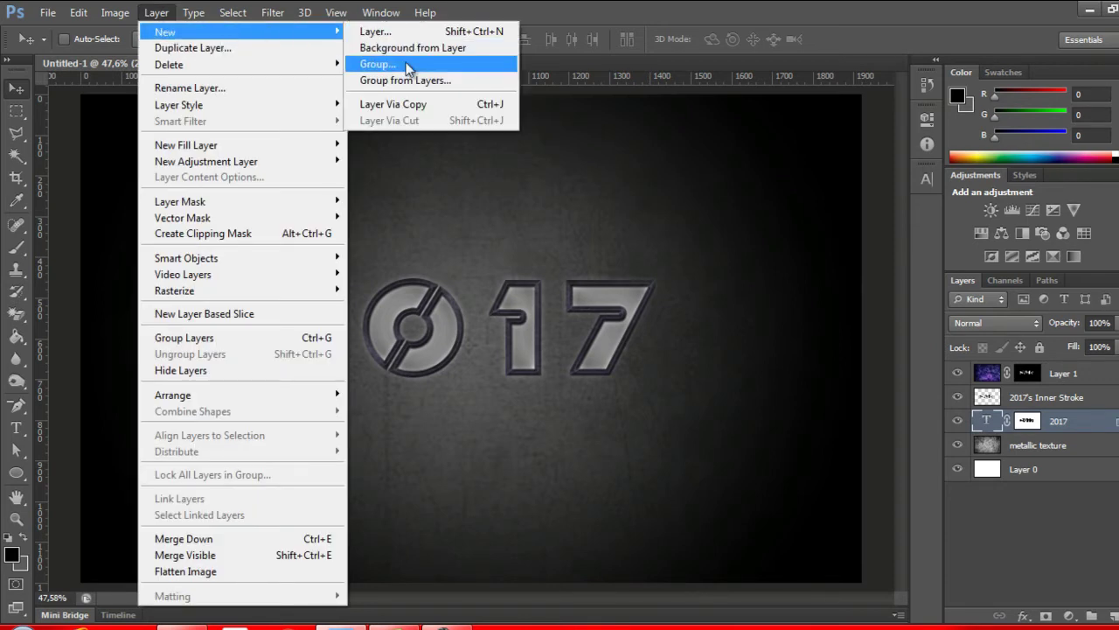
left_click(406, 63)
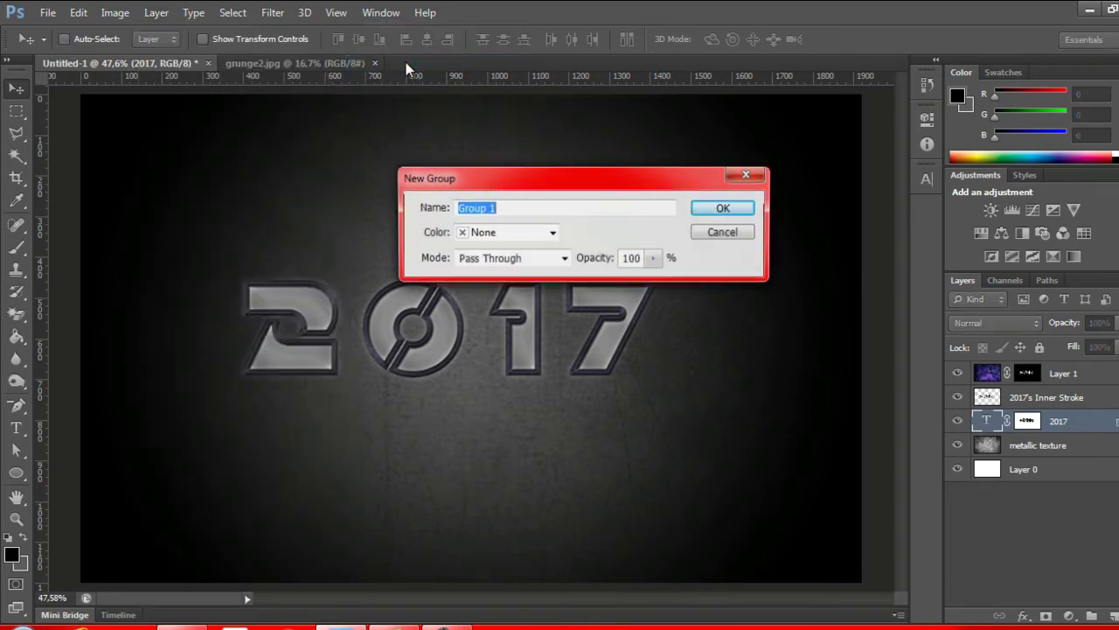
left_click(725, 210)
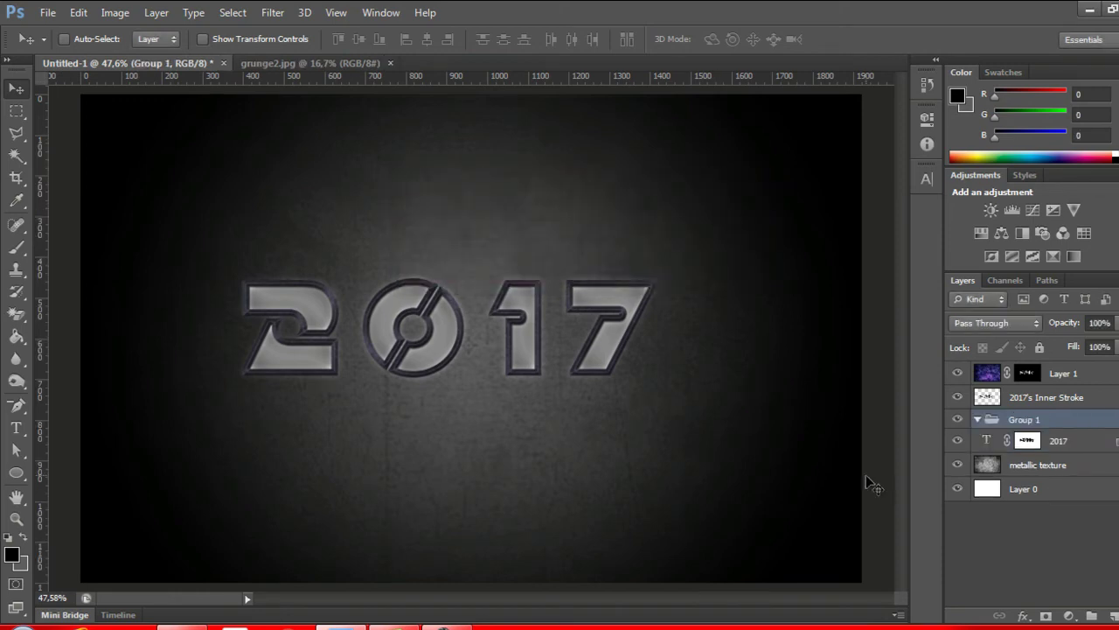
left_click(978, 419)
left_click(978, 420)
- Load the 2017 letter shapes as a selection and add it as Group 1's layer mask
left_click_drag(991, 448, 989, 446)
left_click_drag(988, 446, 990, 448)
left_click(988, 445, "ctrl")
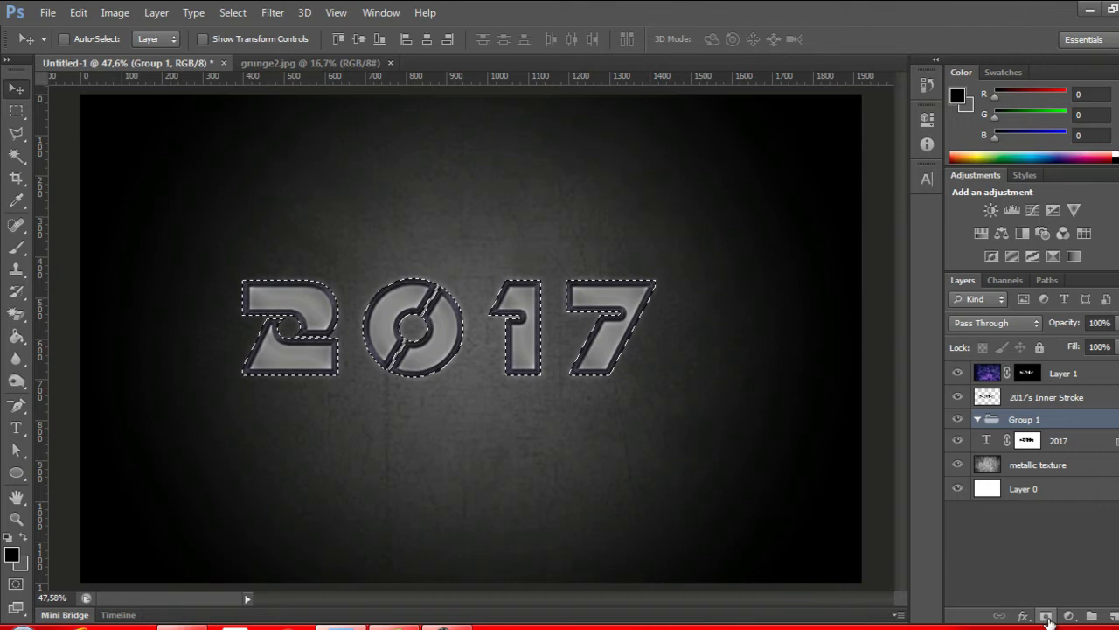
left_click(1047, 618)
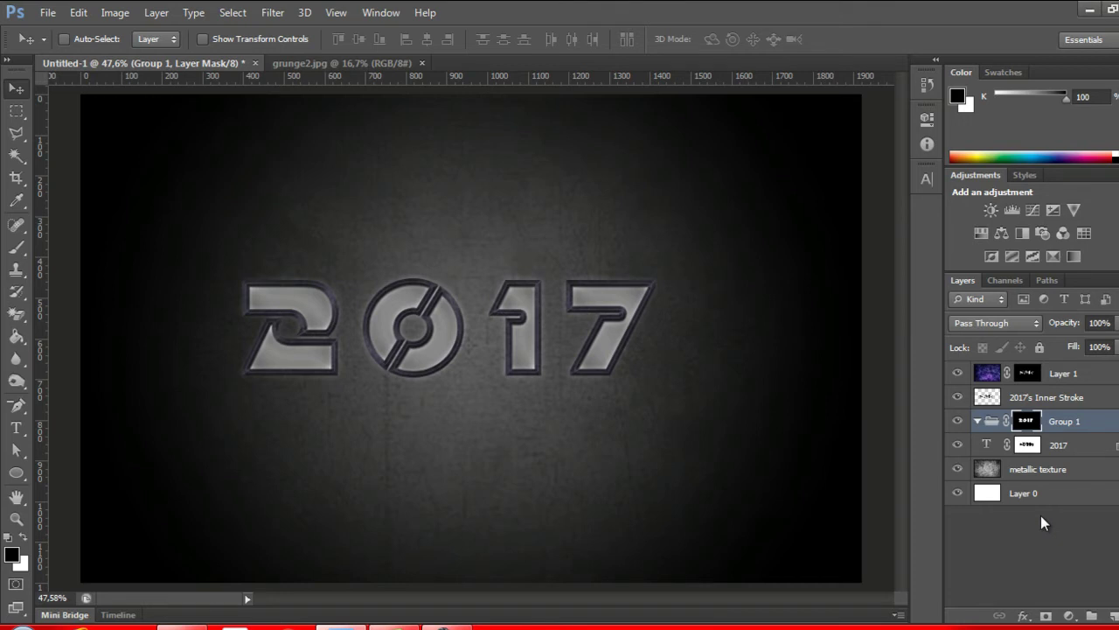
left_click(993, 424)
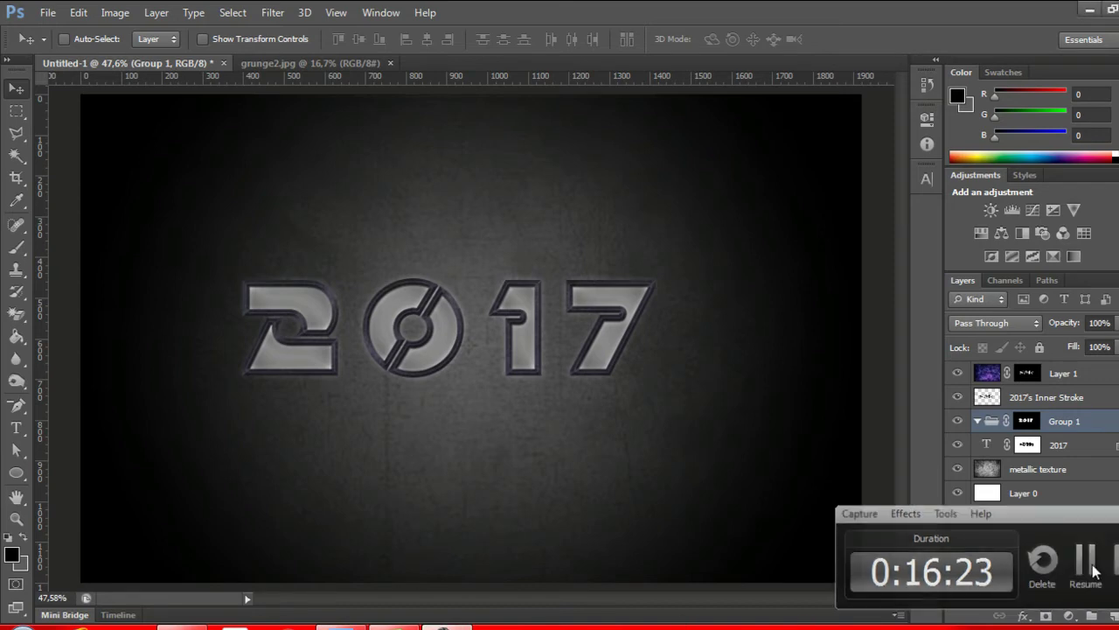
- Open concrete-texture-3 from the concrete textures folder
left_click(1093, 570)
left_click(39, 20)
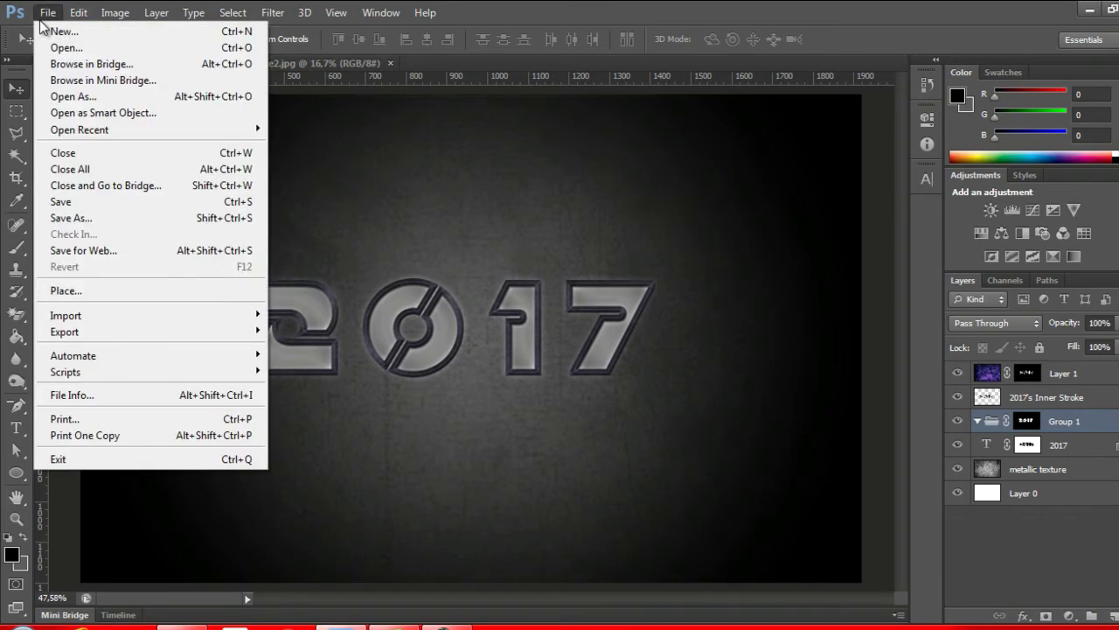
left_click(66, 50)
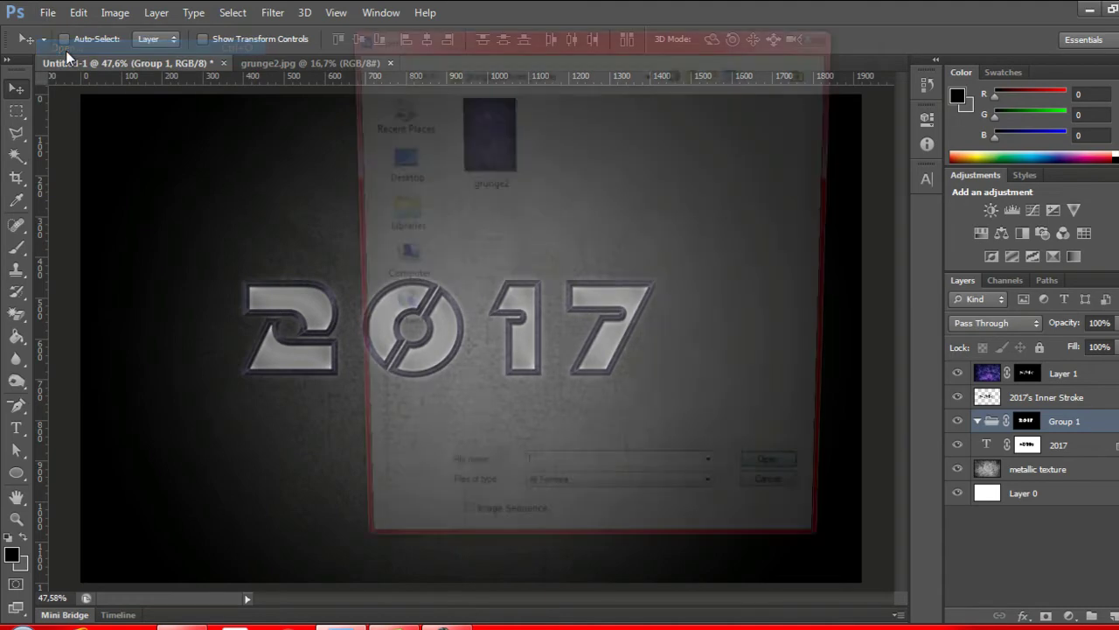
left_click(698, 69)
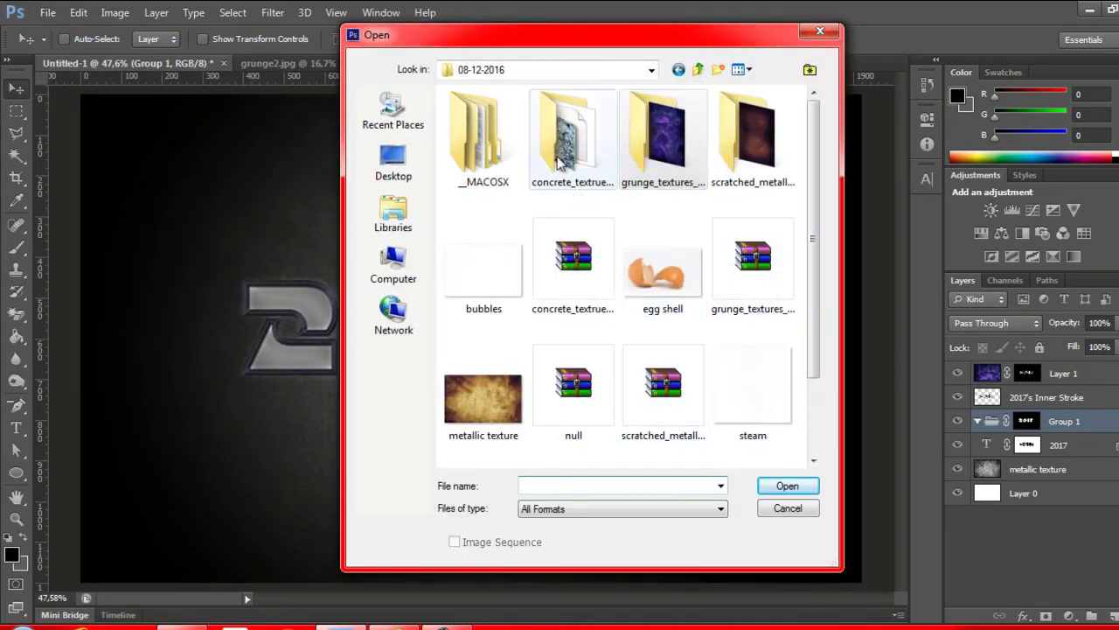
double_click(564, 145)
left_click(585, 136)
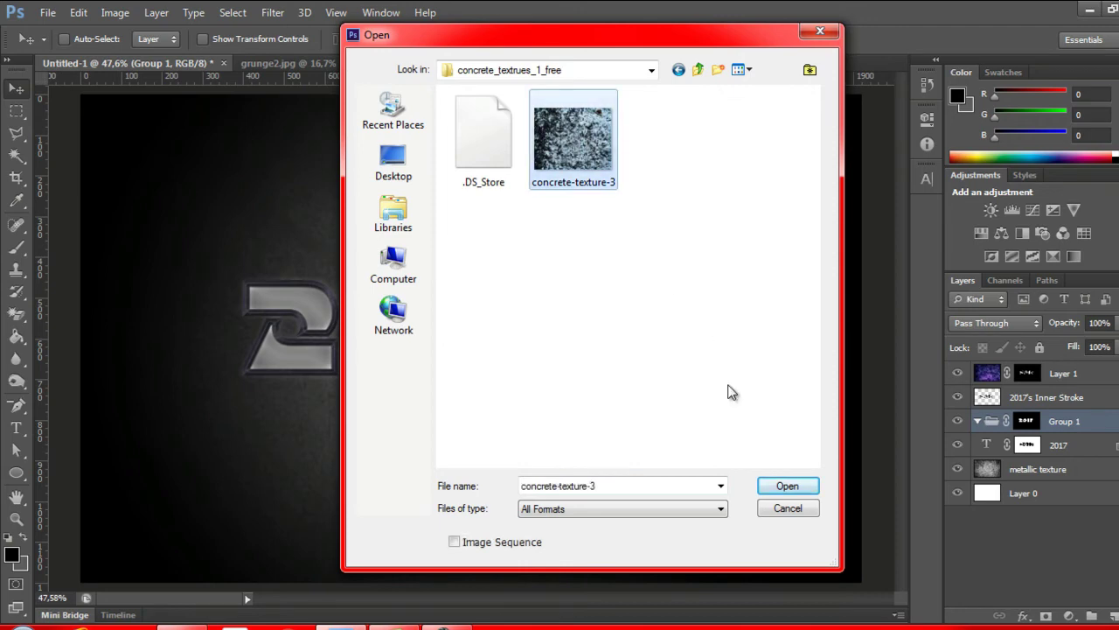
left_click(778, 491)
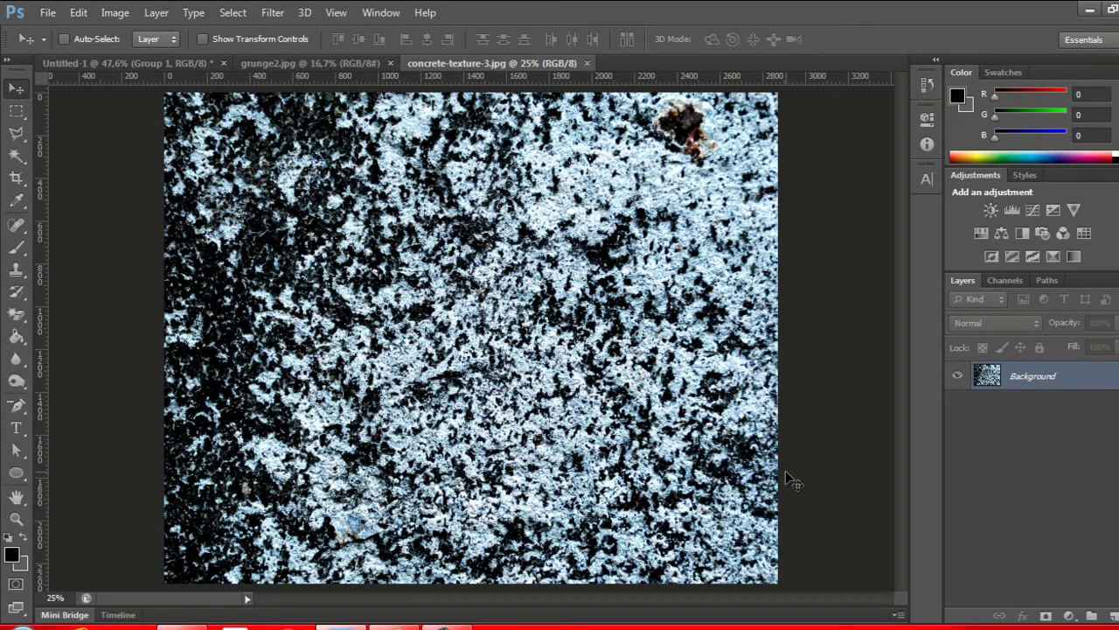
- Select the whole concrete texture and paste it into Group 1 of Untitled-1
key("ctrl+a")
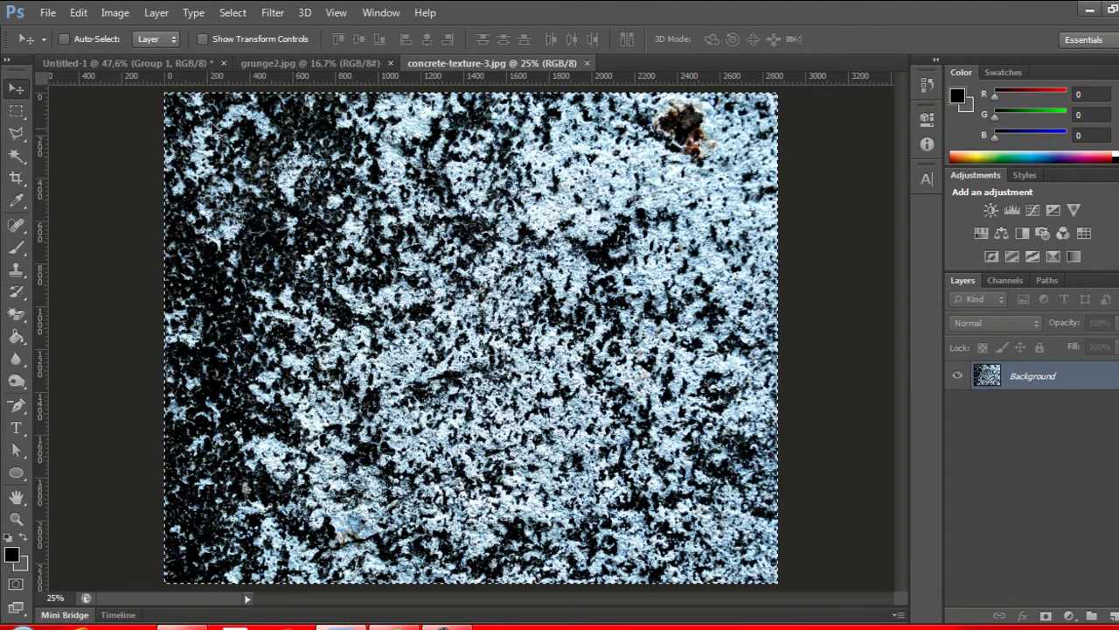
left_click(170, 61)
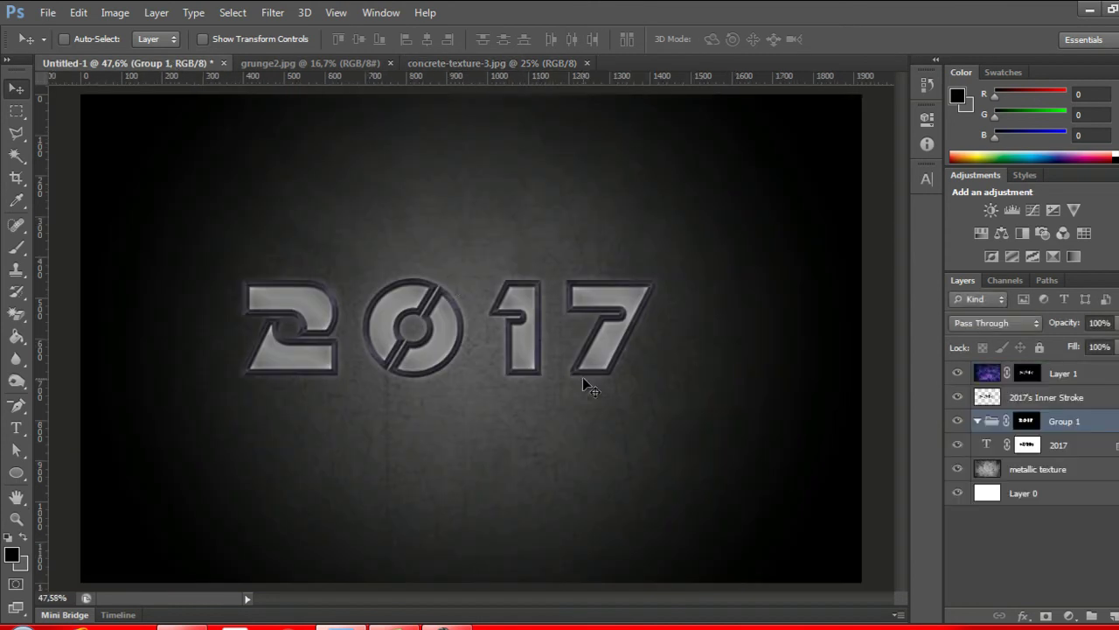
key("ctrl+v")
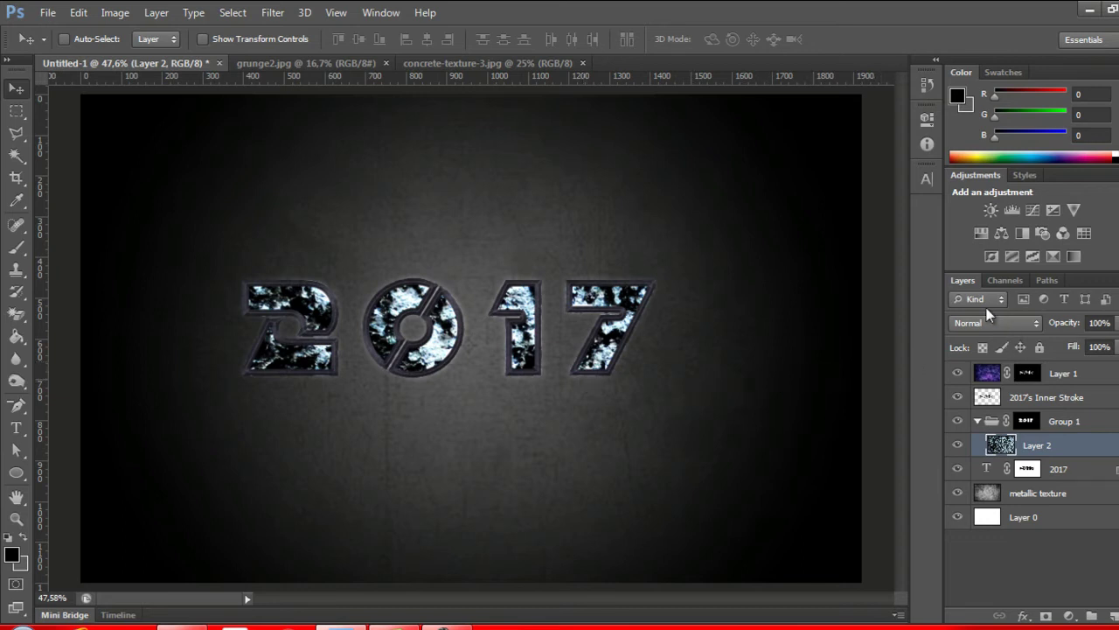
- Set Layer 2 to Overlay at about 35% opacity and add an empty Layer 3 above it
left_click(1029, 325)
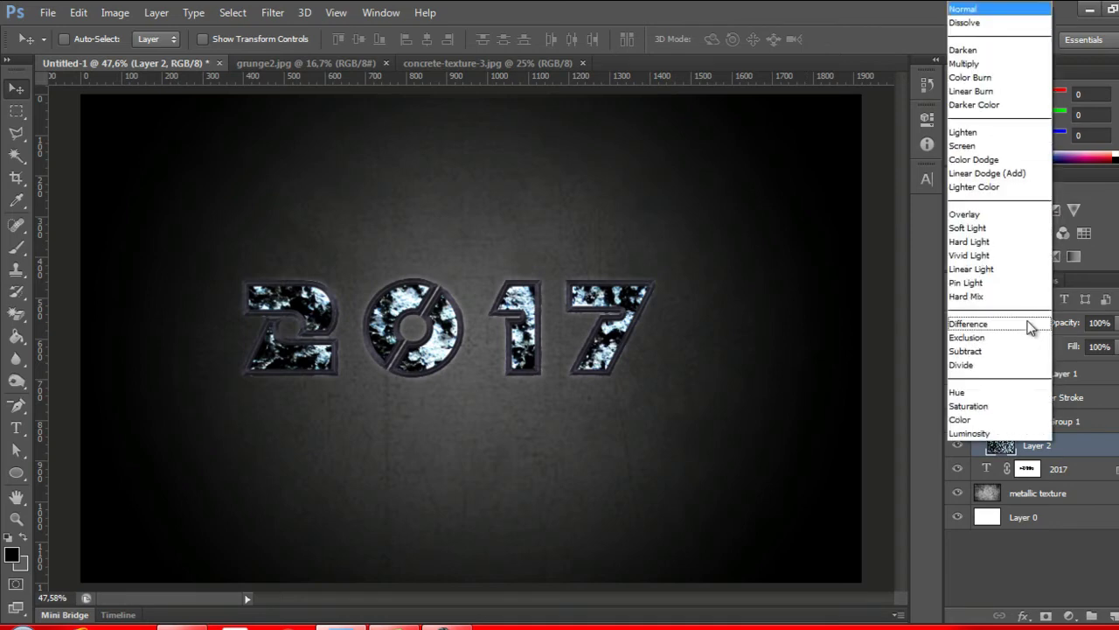
left_click(985, 212)
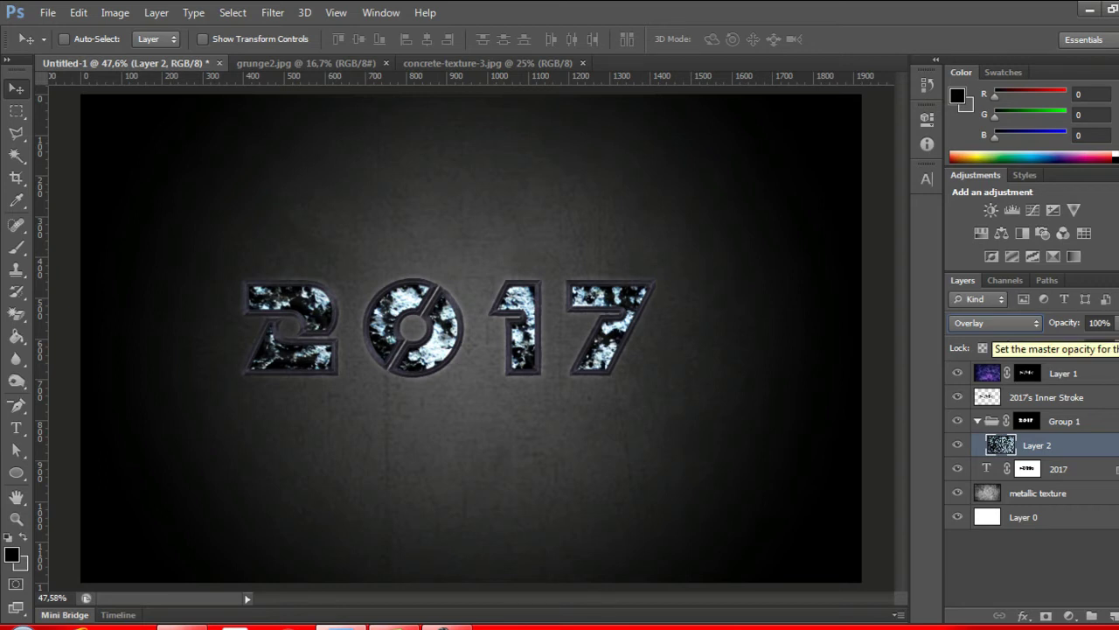
left_click(1116, 323)
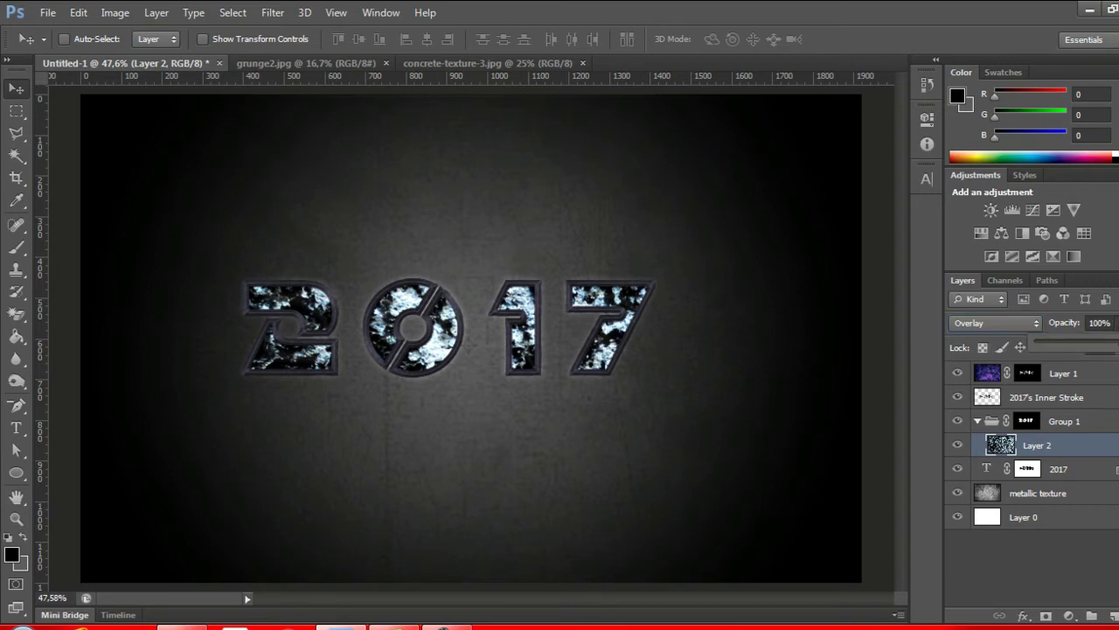
left_click_drag(1112, 347, 1070, 357)
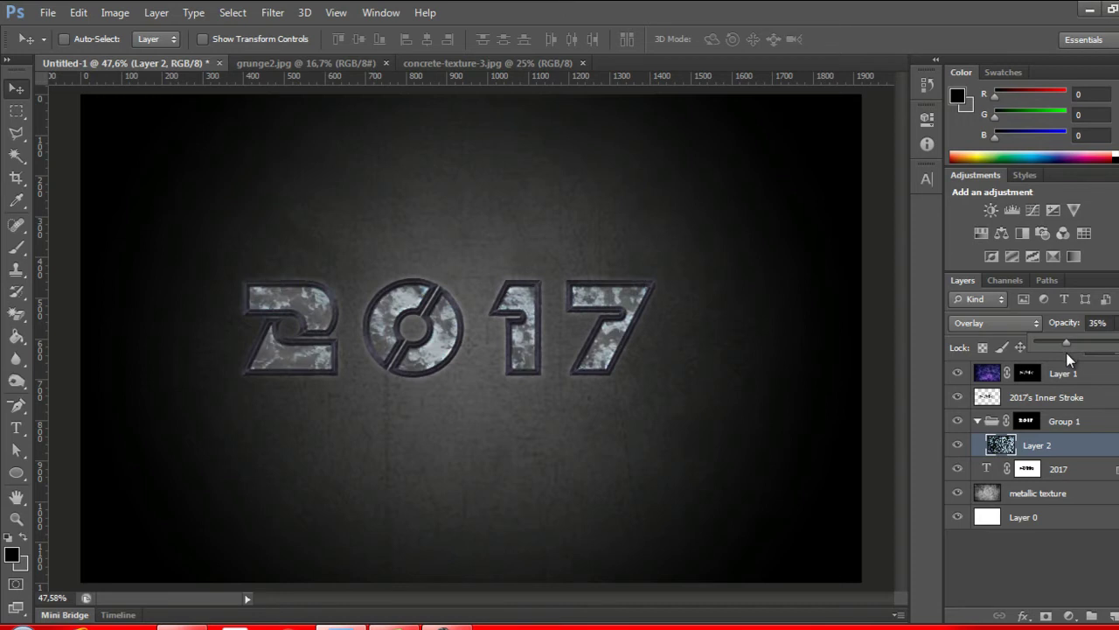
left_click(926, 383)
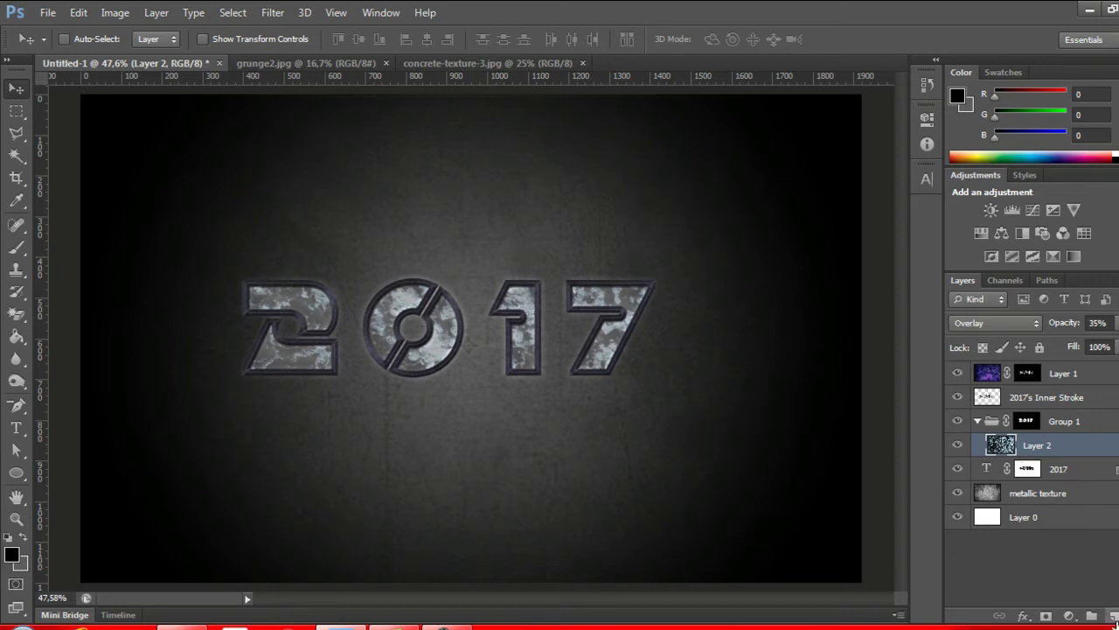
left_click(1111, 616)
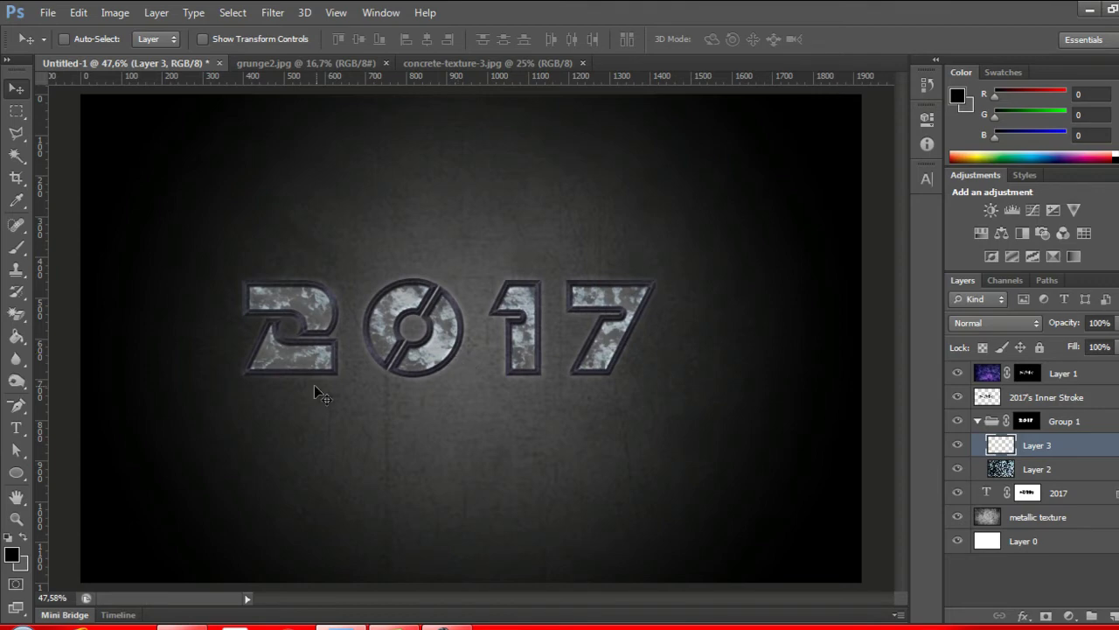
- Keep black as foreground, set up a soft 35 px Brush, and select 2017's Inner Stroke
left_click(13, 555)
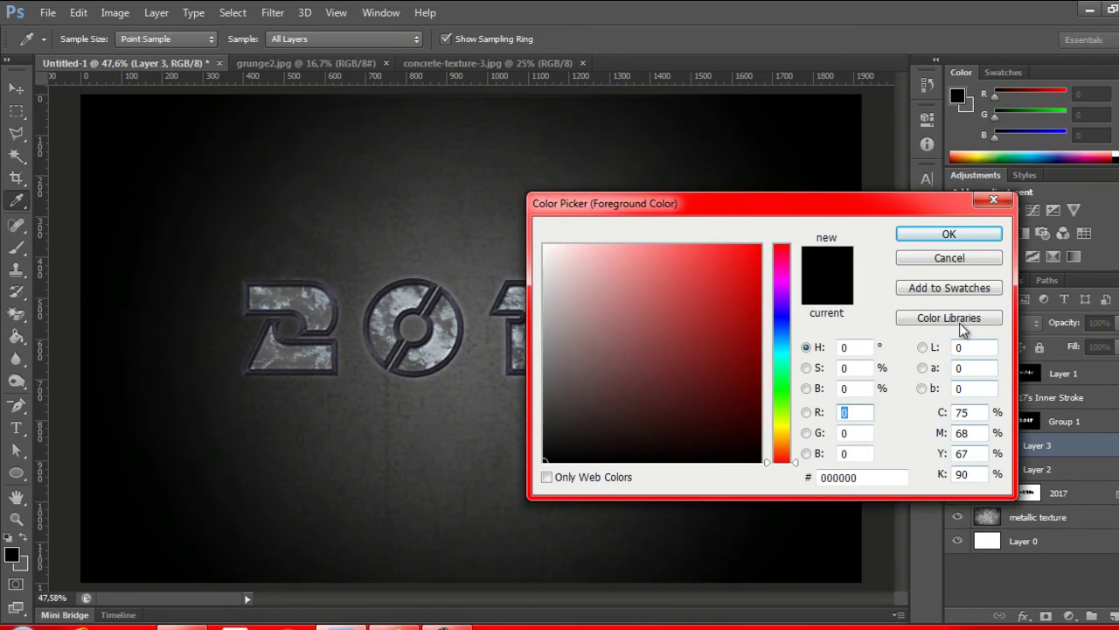
left_click(968, 232)
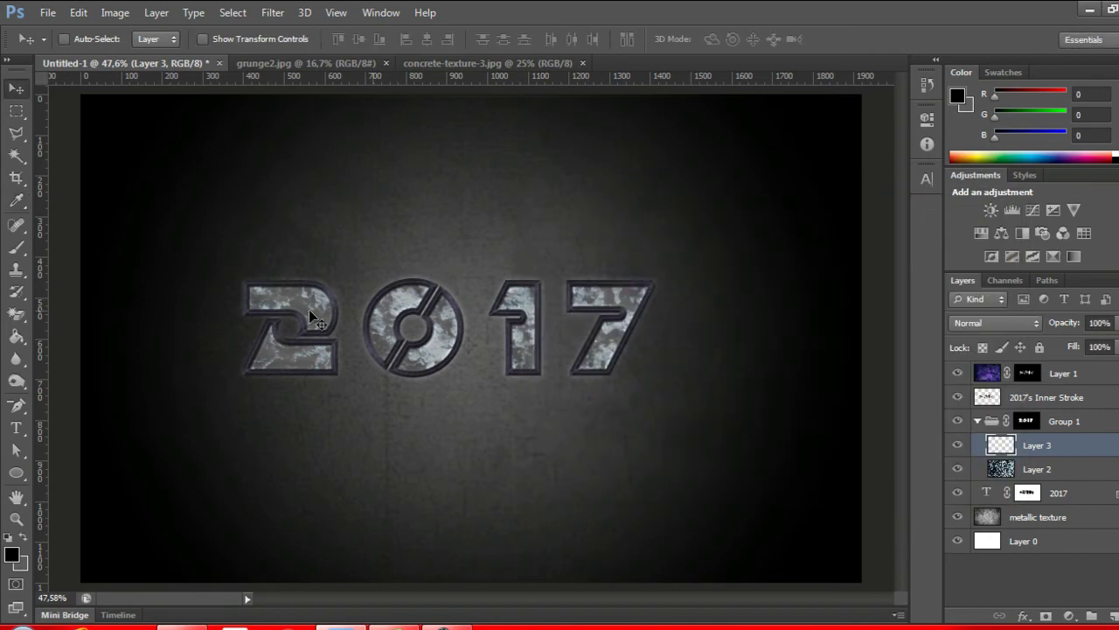
left_click(18, 247)
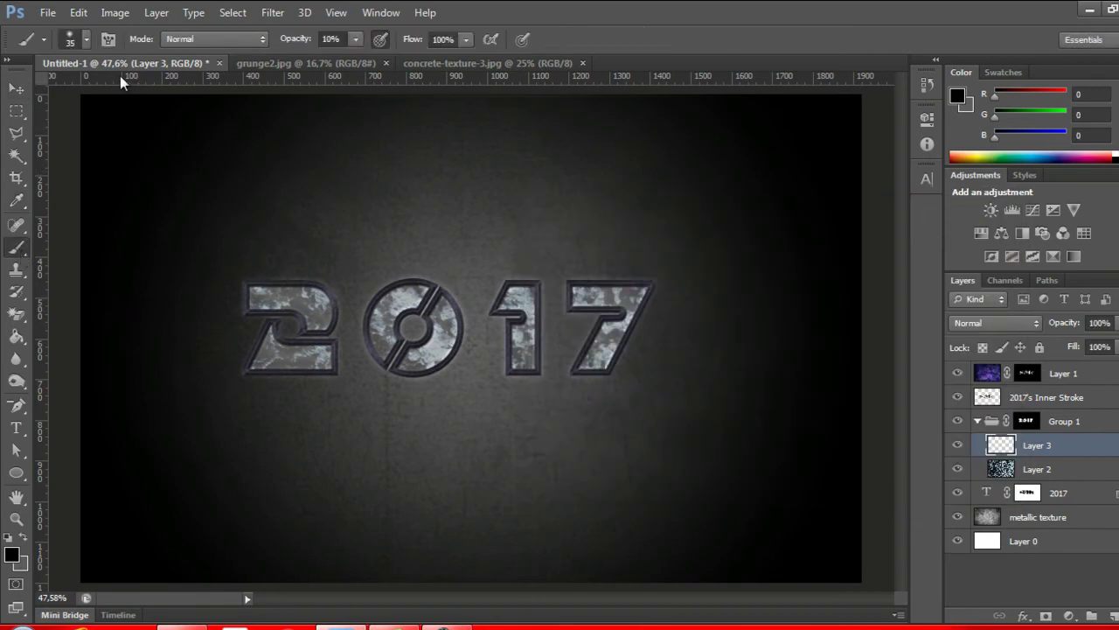
left_click(86, 38)
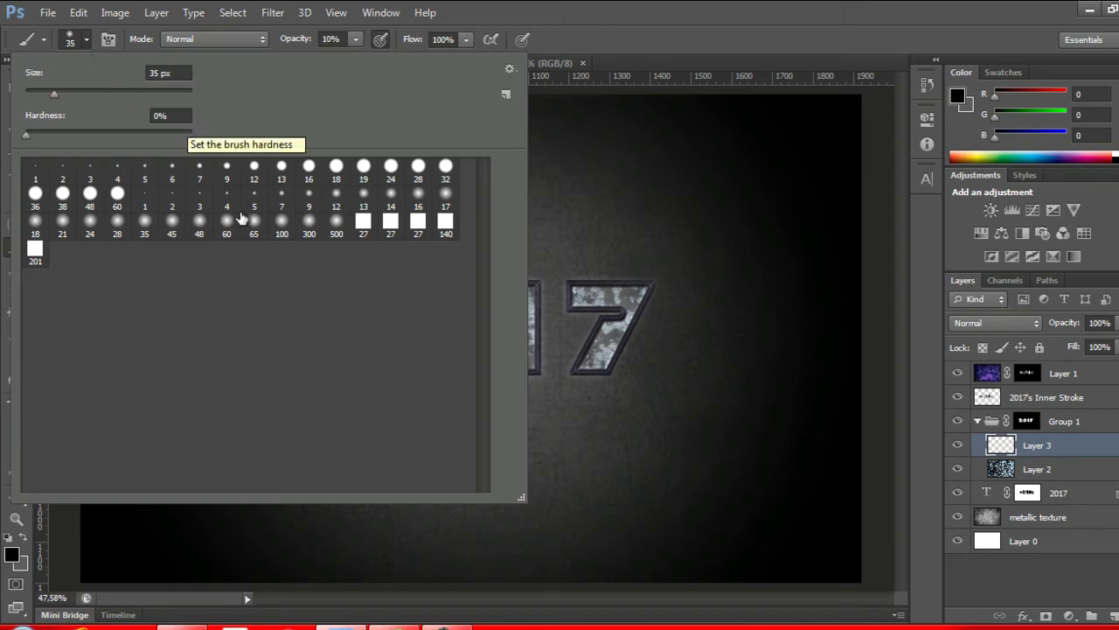
left_click(594, 3)
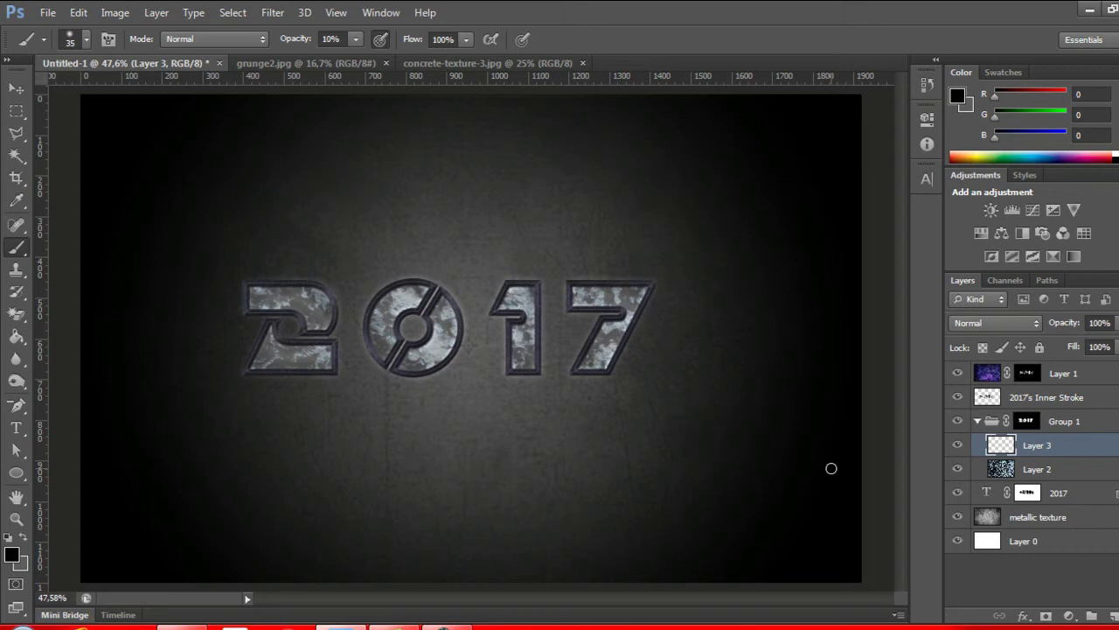
left_click(1086, 399)
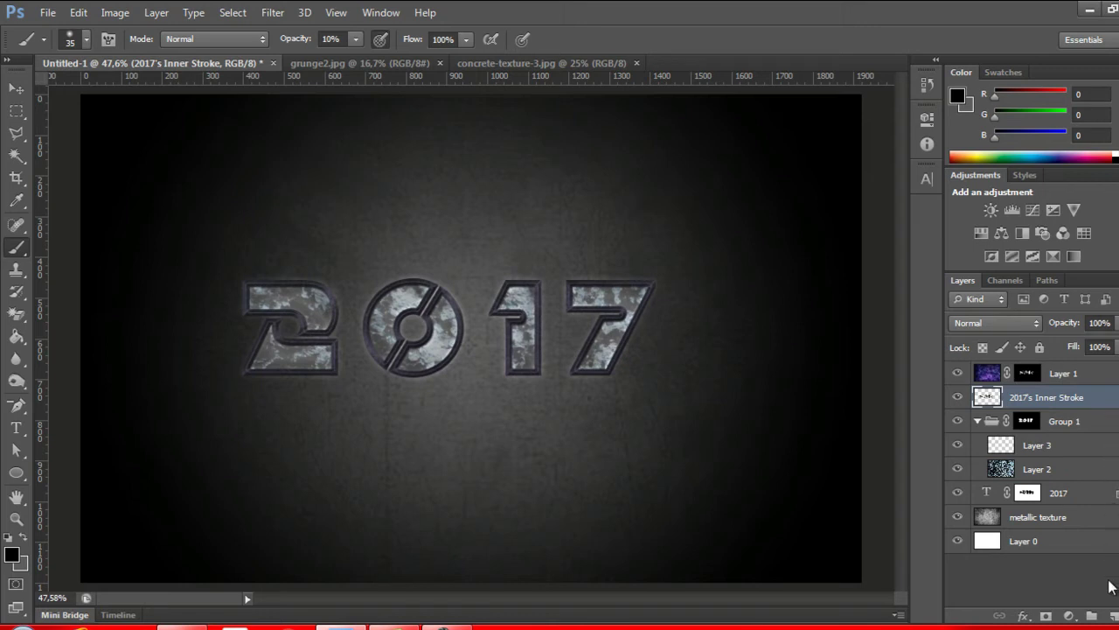
- Add Layer 4, load the 2017 letters, contract the selection by 7 px, then deselect
left_click(1112, 615)
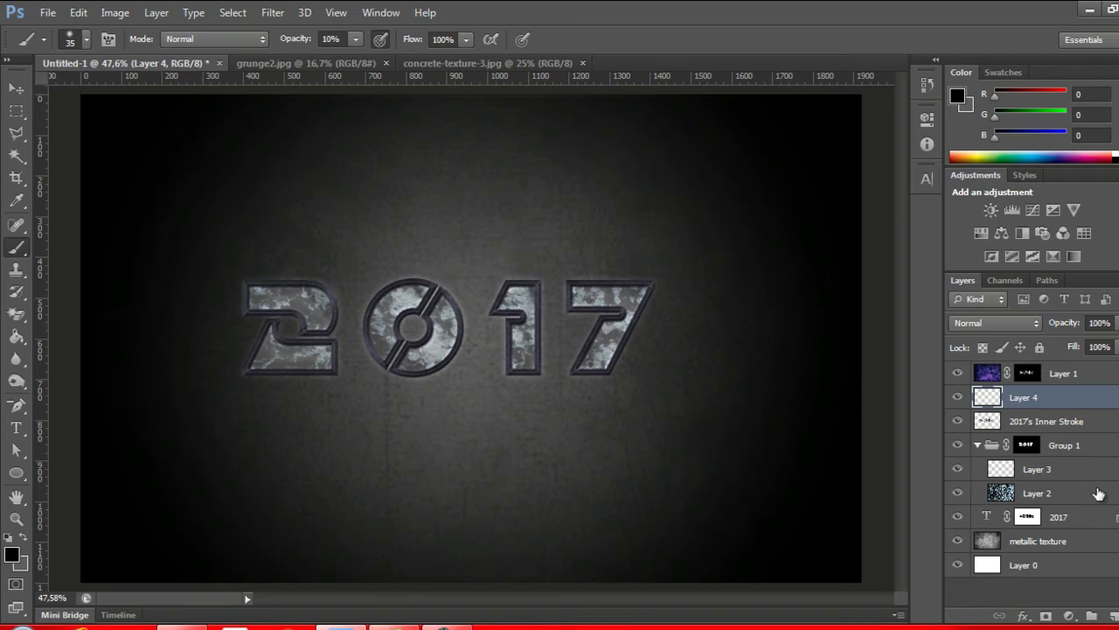
left_click(986, 423, "ctrl")
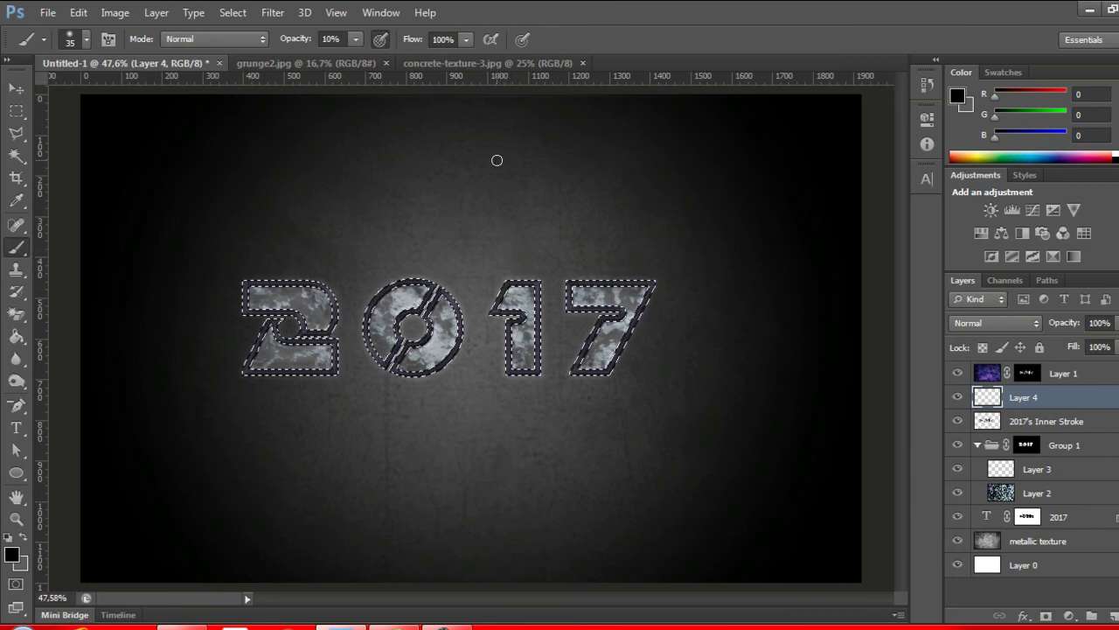
left_click(231, 12)
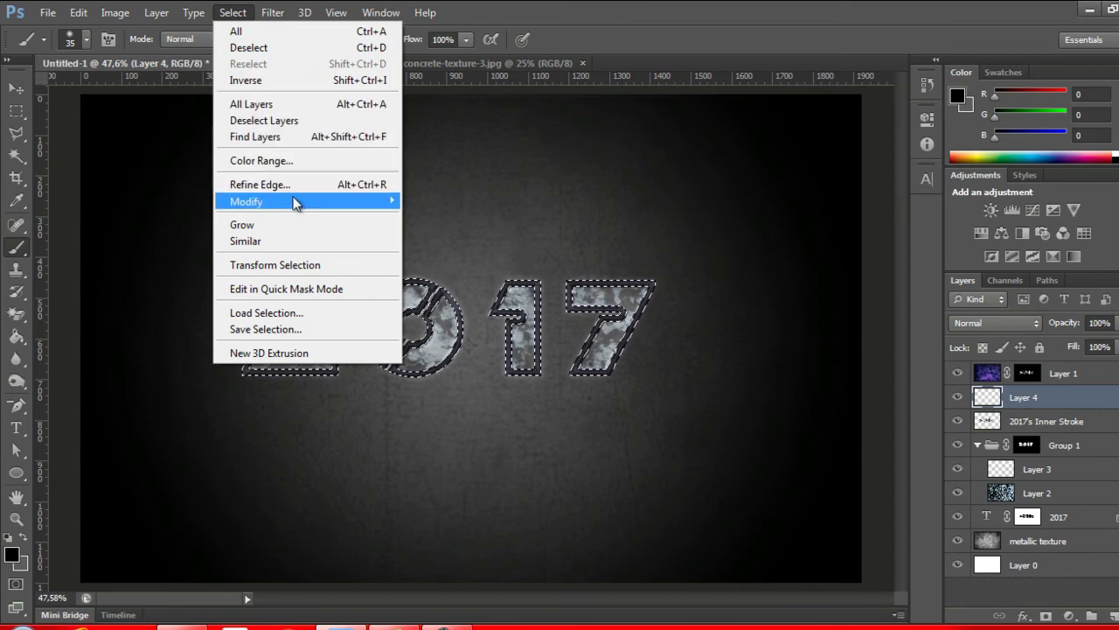
mouse_move(247, 201)
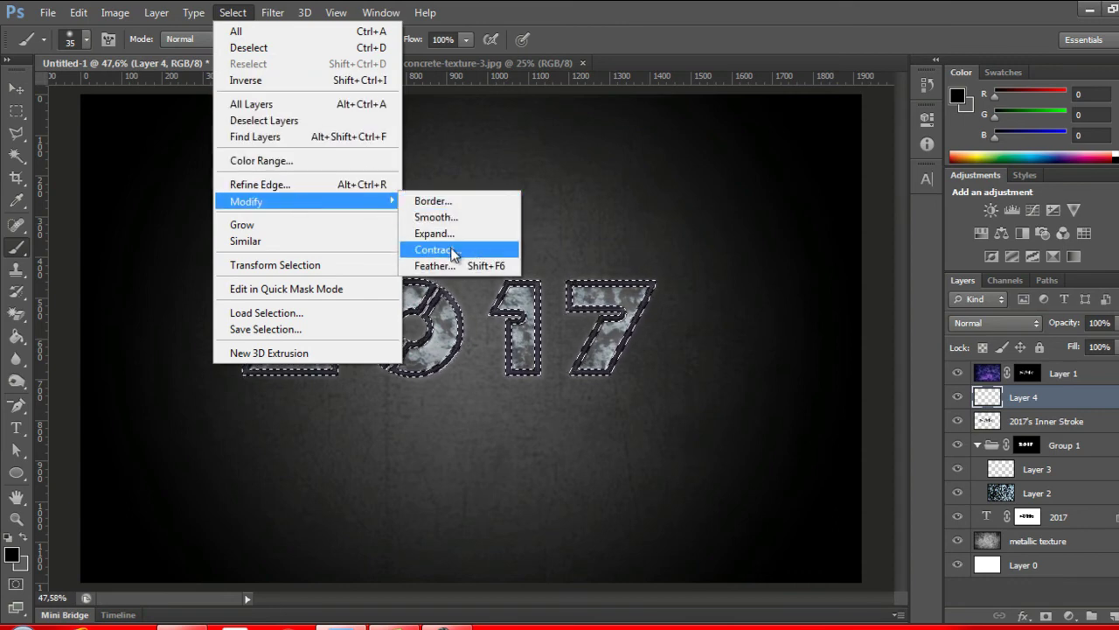
left_click(435, 250)
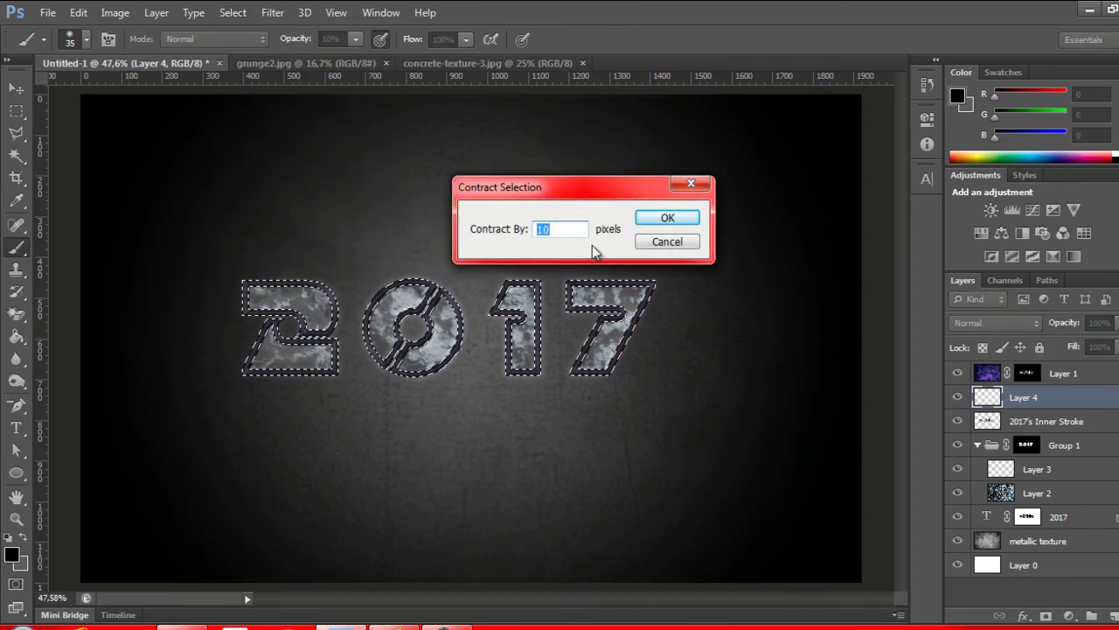
type("7")
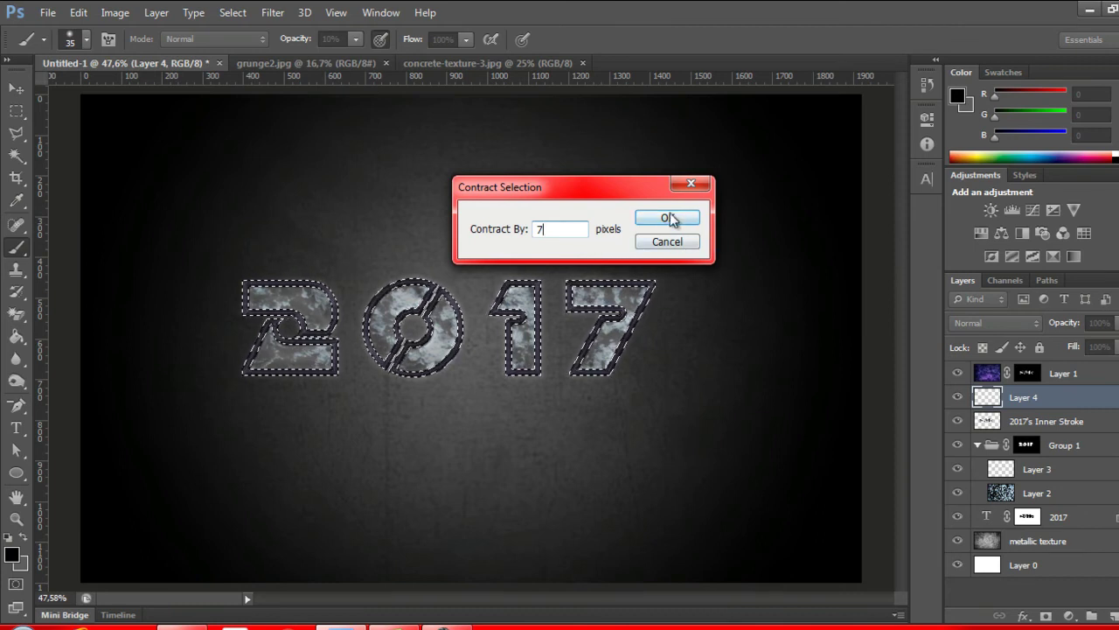
left_click(667, 218)
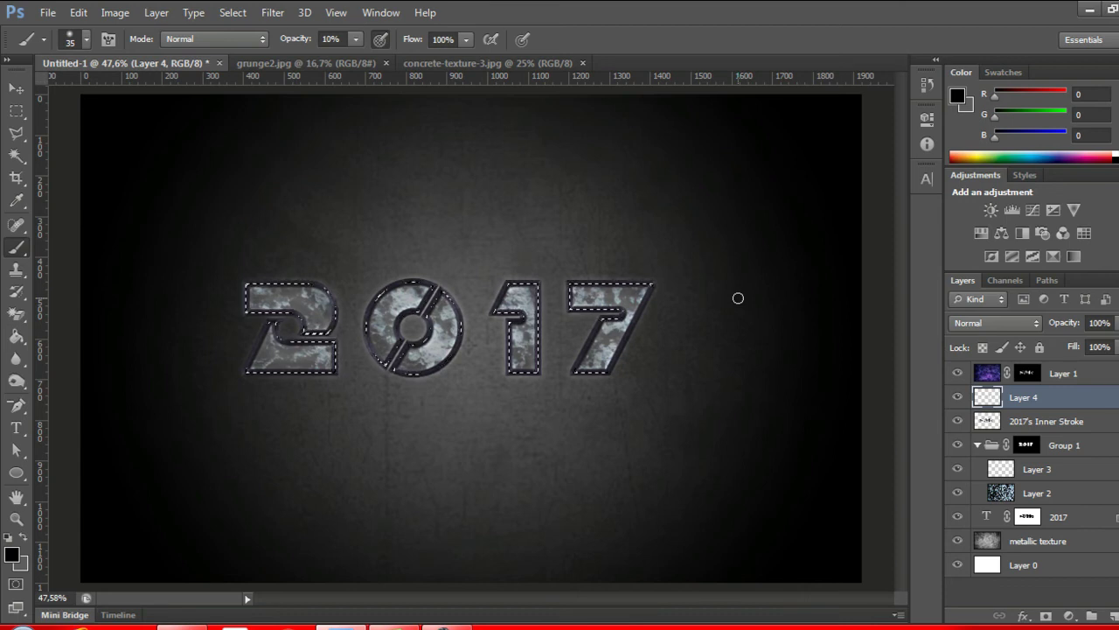
key("ctrl+d")
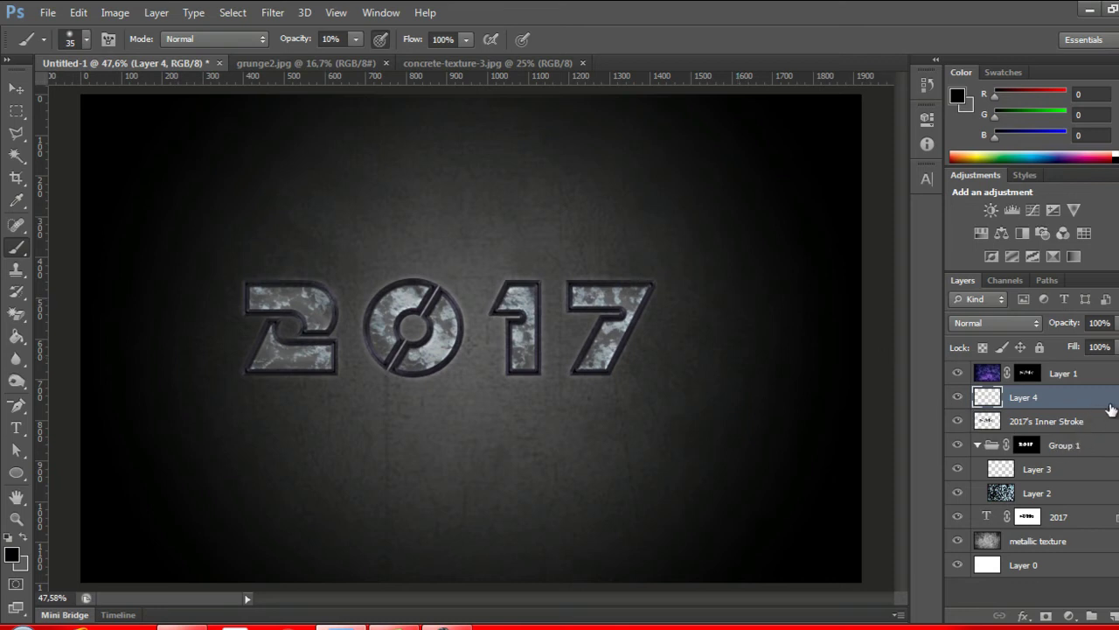
right_click(1049, 397)
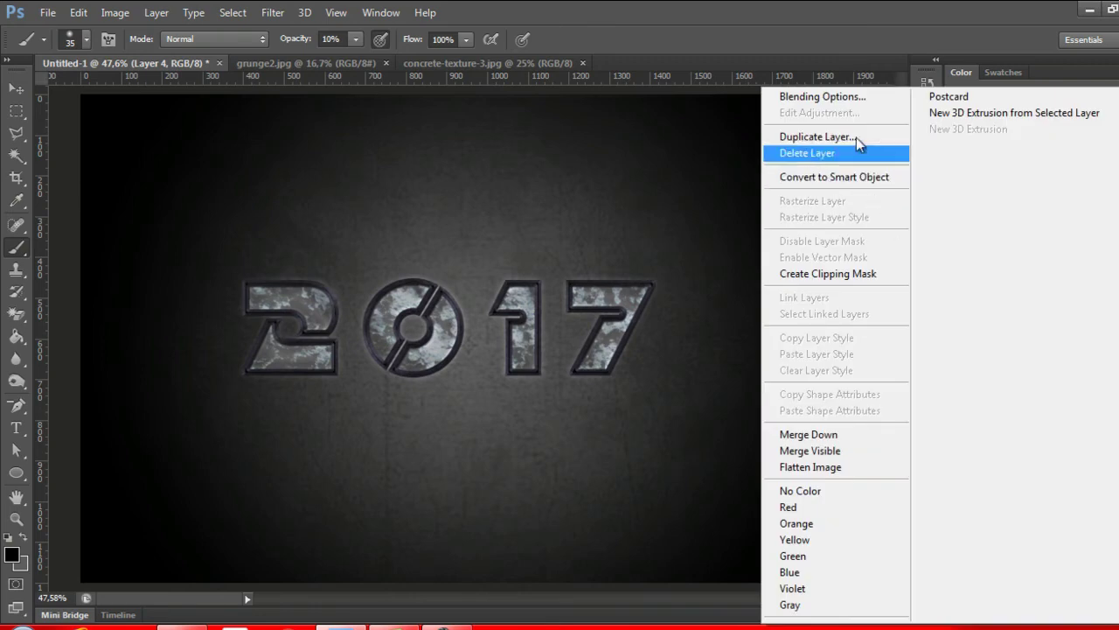
- Enable a Gradient Overlay in Layer 4's Blending Options and open the Gradient Editor
left_click(826, 96)
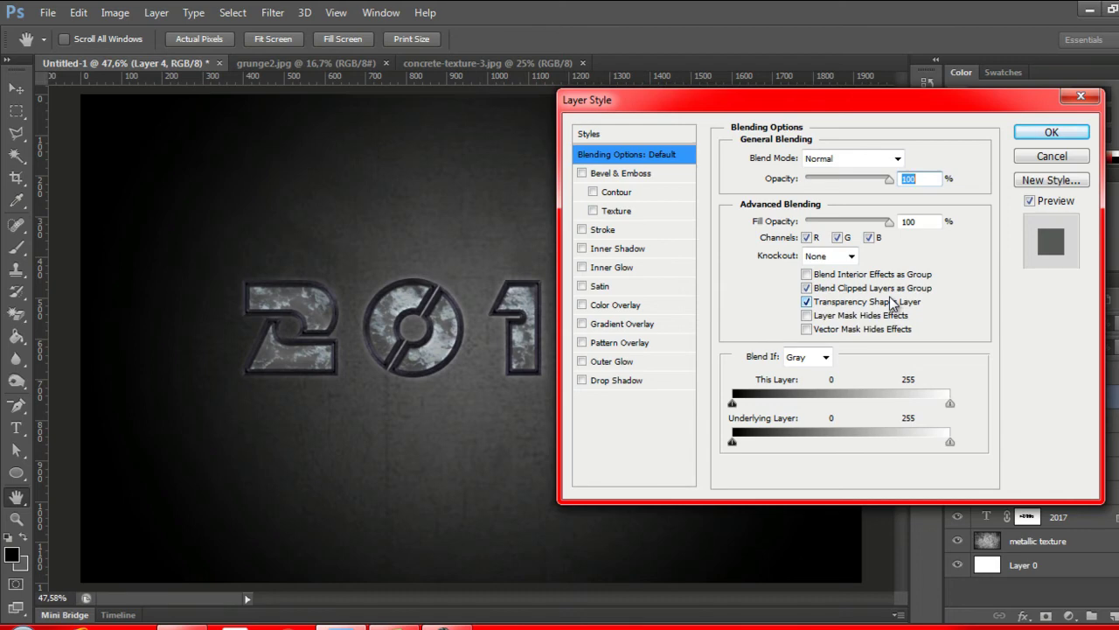
left_click(622, 324)
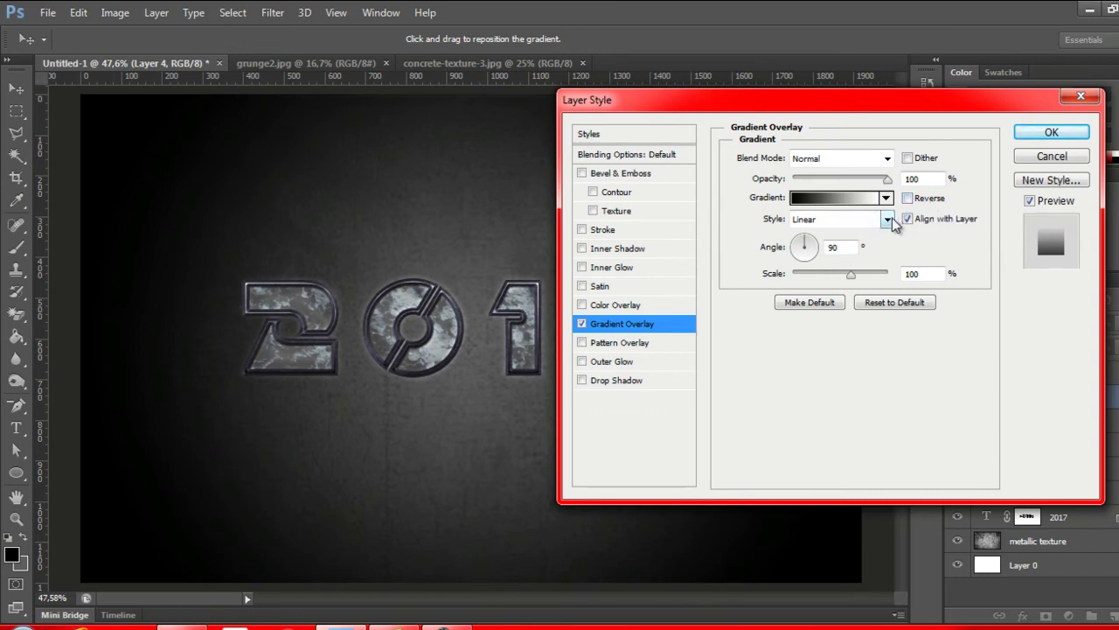
left_click(836, 201)
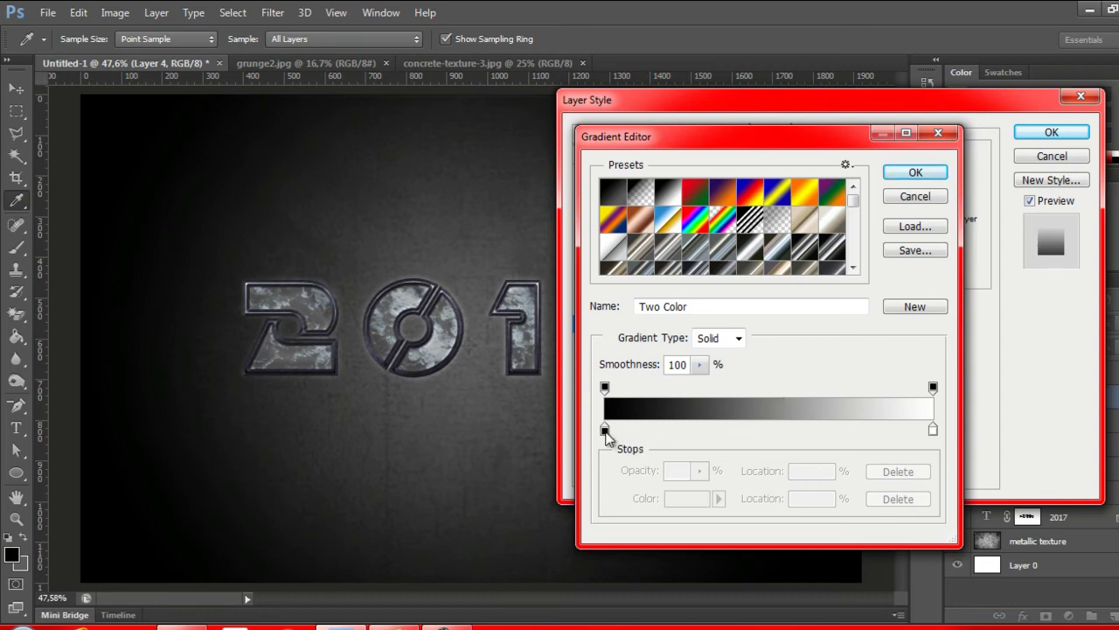
- Set the gradient's left stop to orange #ffb90d and right stop to dark blue #000980
left_click(605, 430)
left_click(690, 500)
double_click(850, 479)
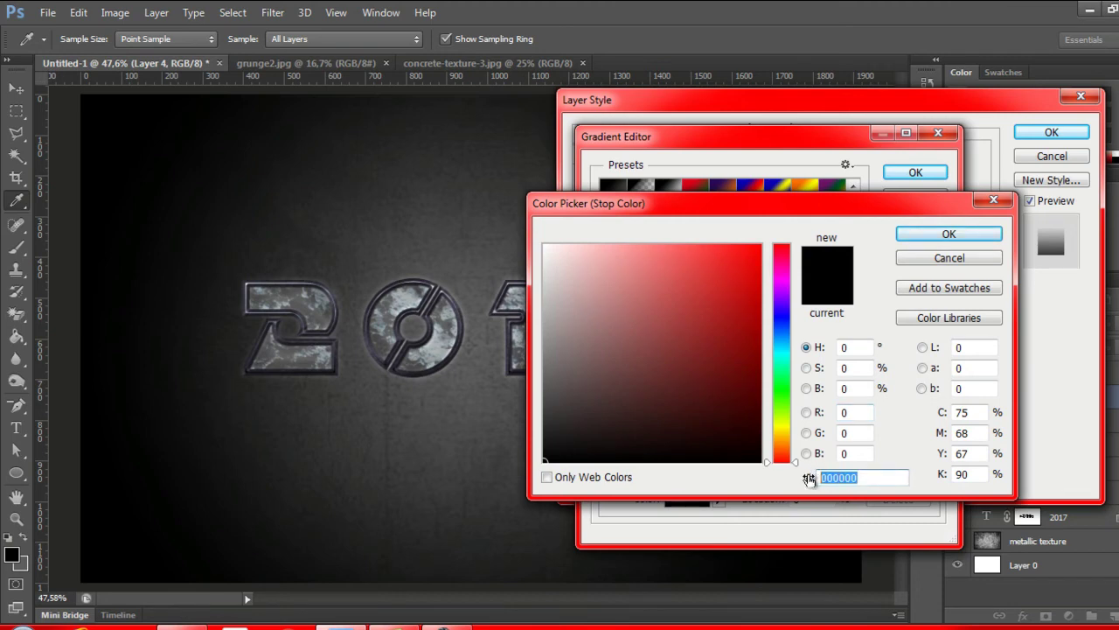
type("ffb")
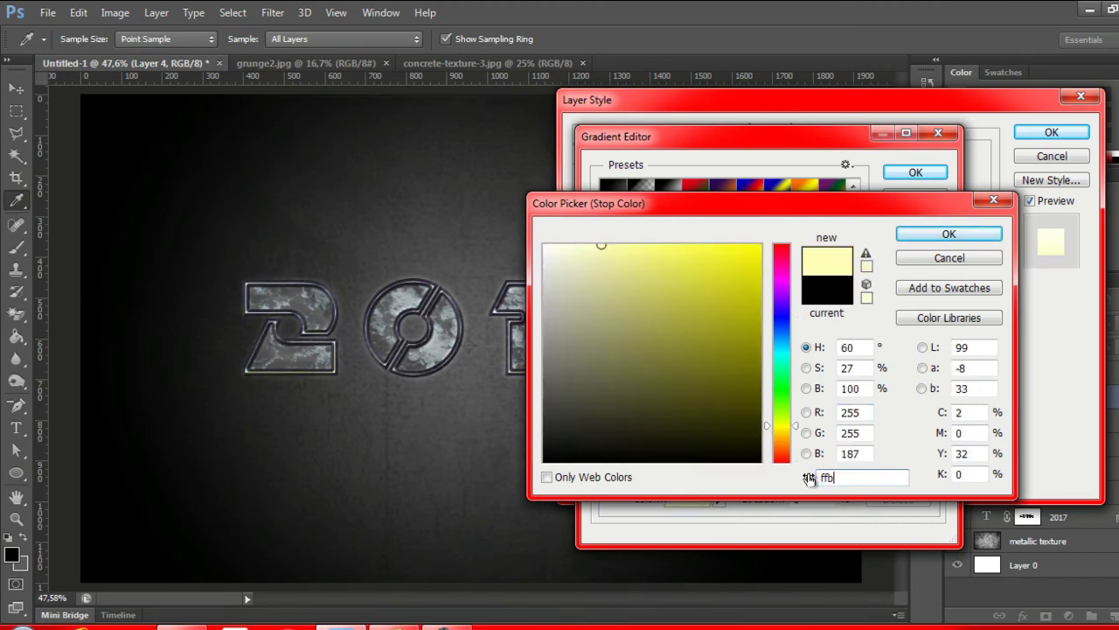
type("90d")
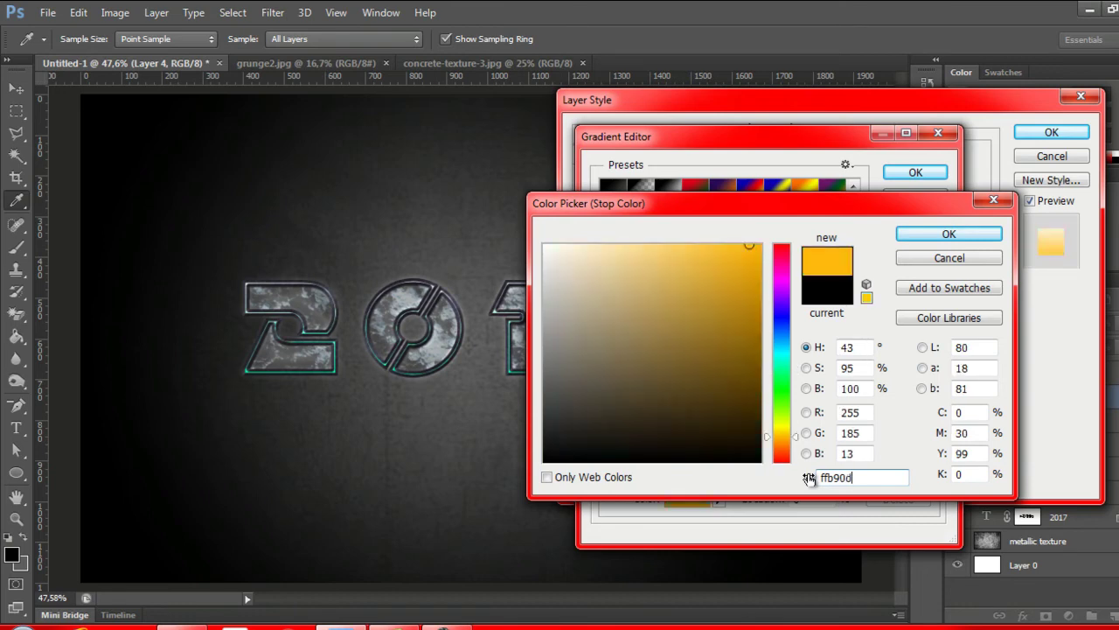
left_click(949, 233)
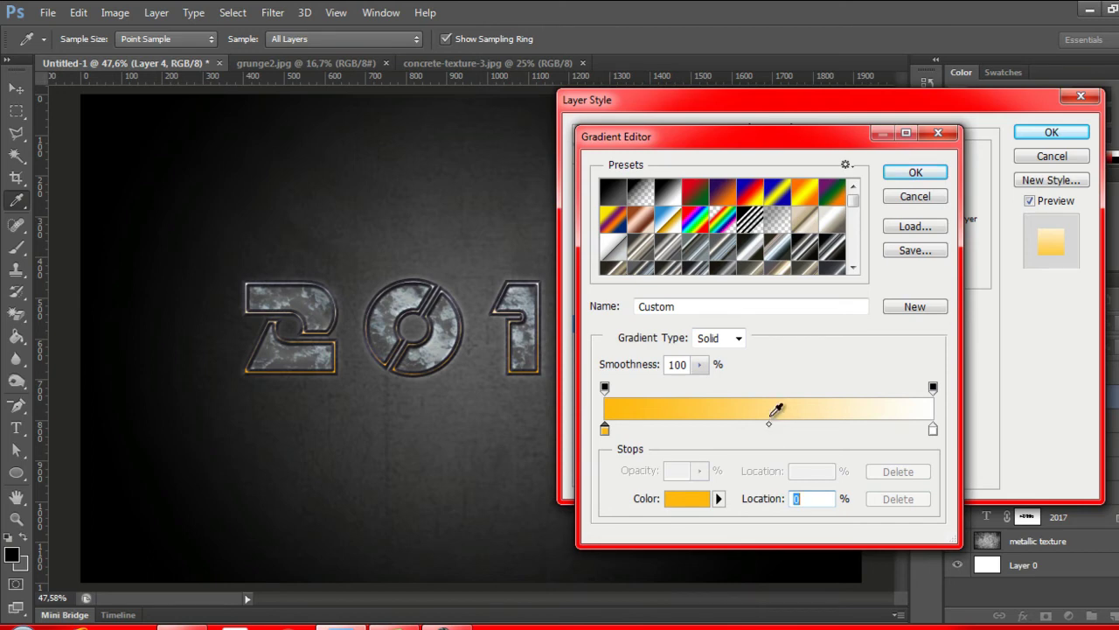
double_click(932, 429)
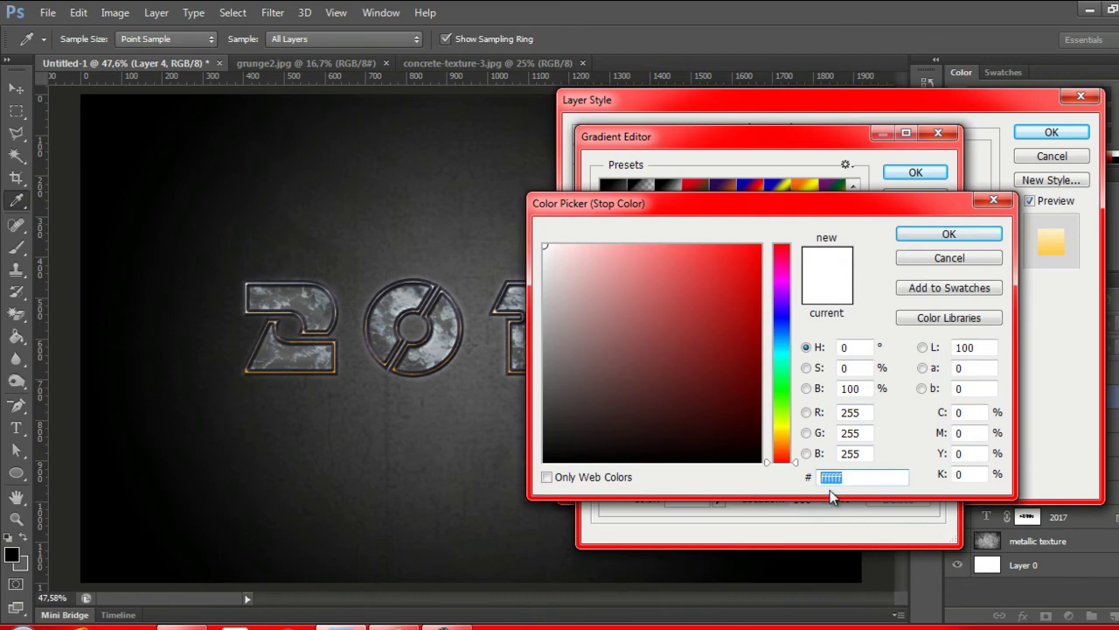
type("00980")
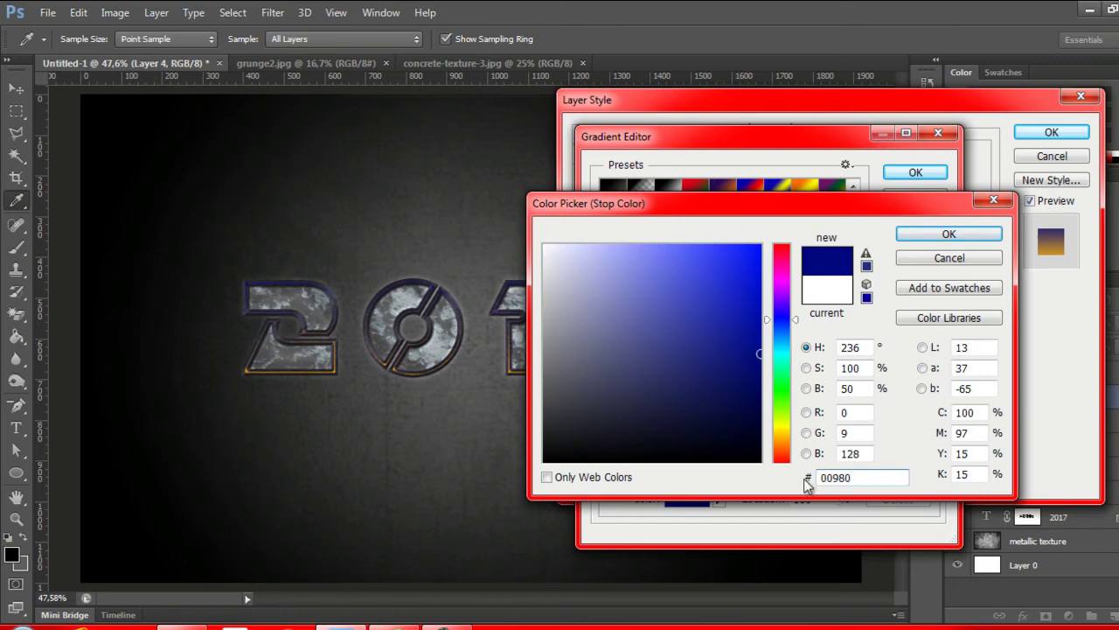
left_click(944, 236)
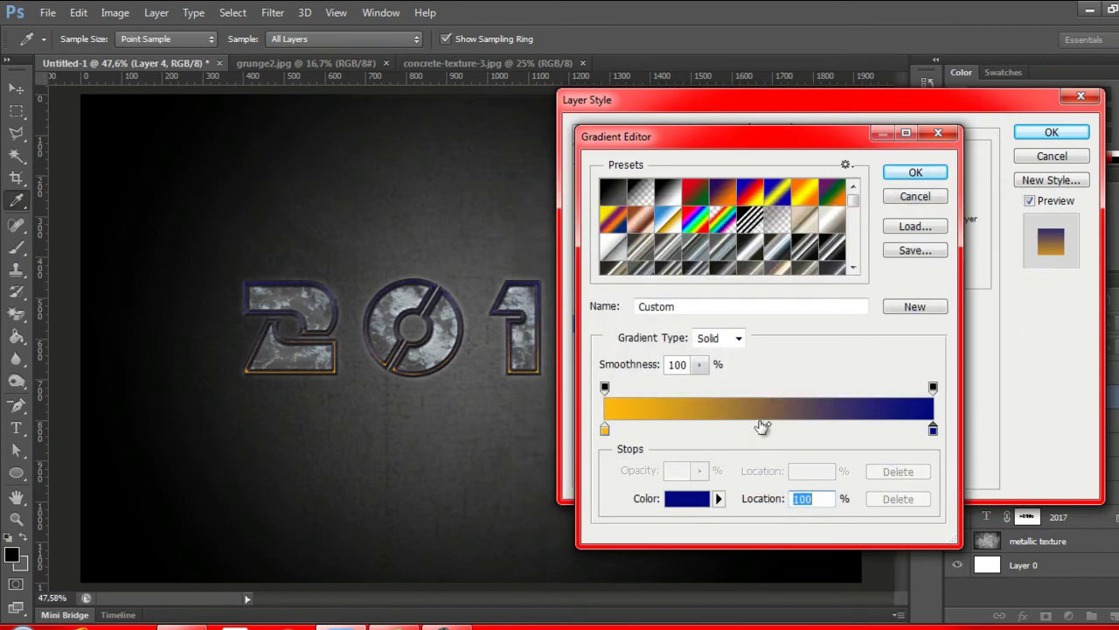
- Add a crimson #cc0045 stop at 50%, accept the gradient, and enable Bevel & Emboss
left_click(760, 428)
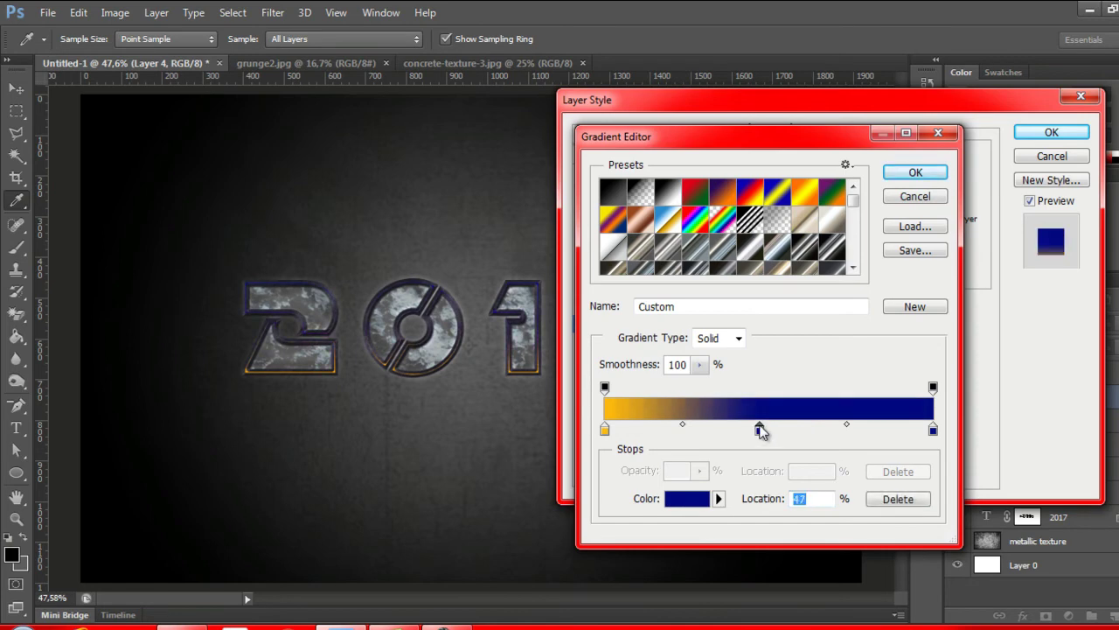
left_click_drag(760, 429, 769, 429)
left_click(695, 500)
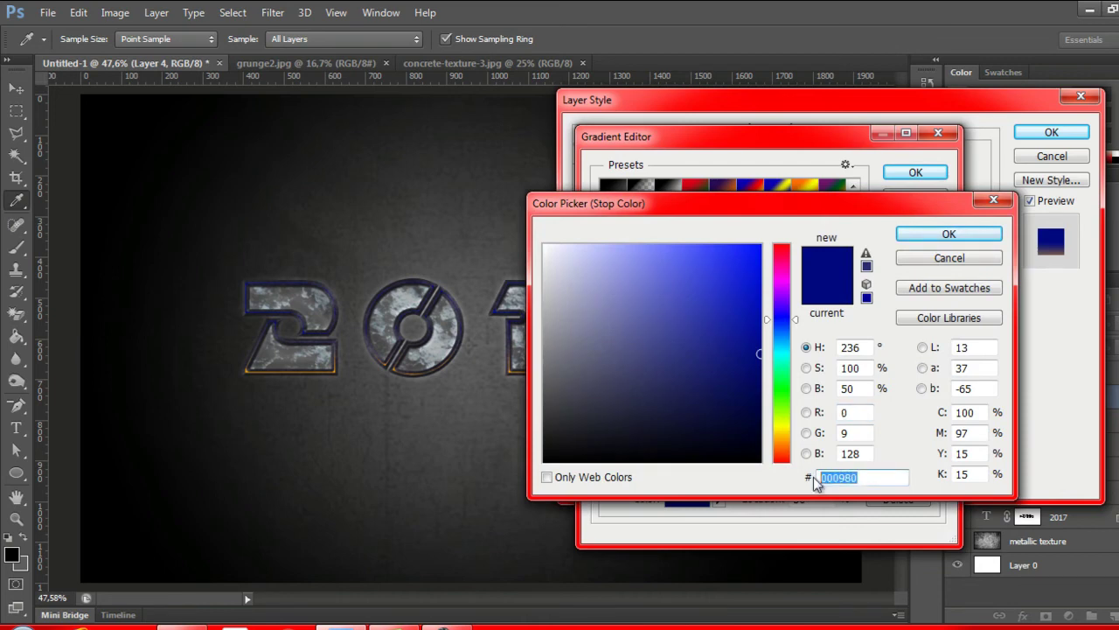
type("cc00")
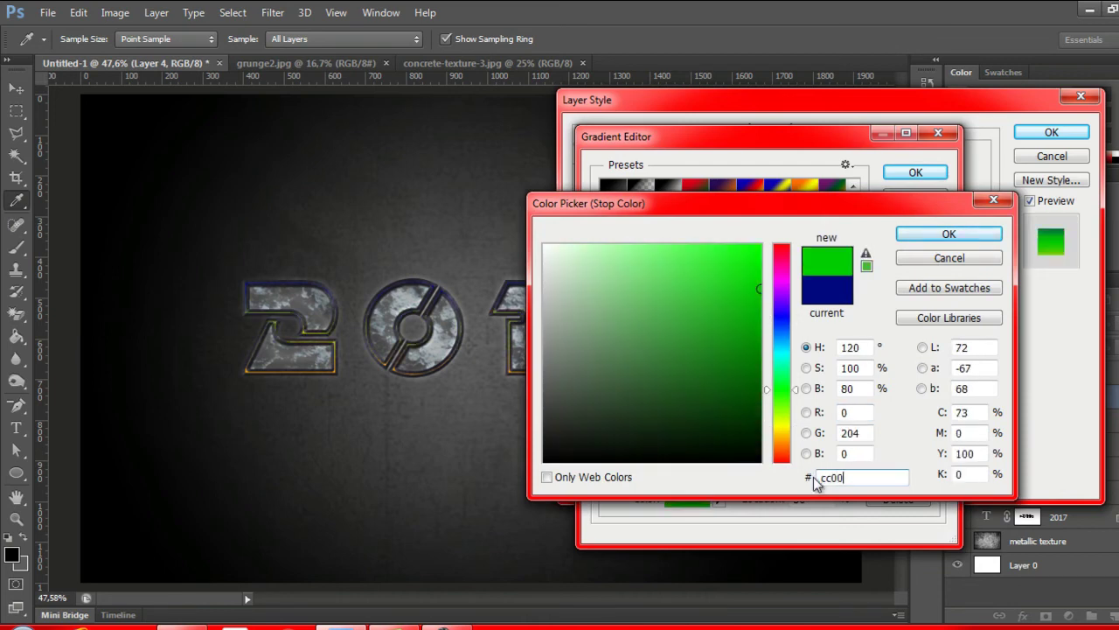
type("45")
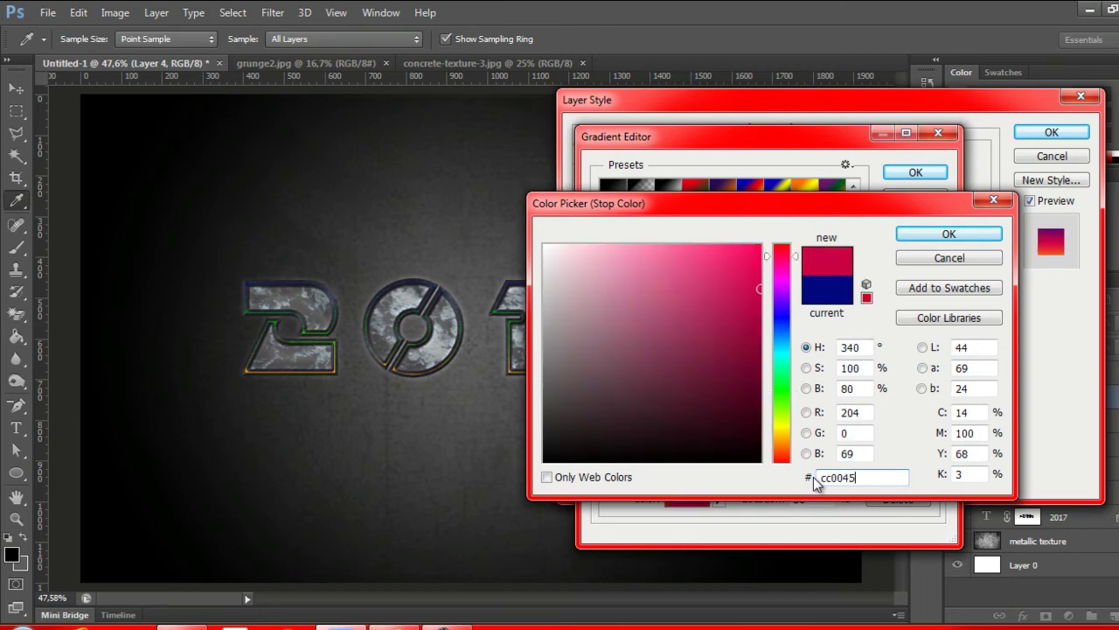
left_click(949, 233)
left_click(914, 171)
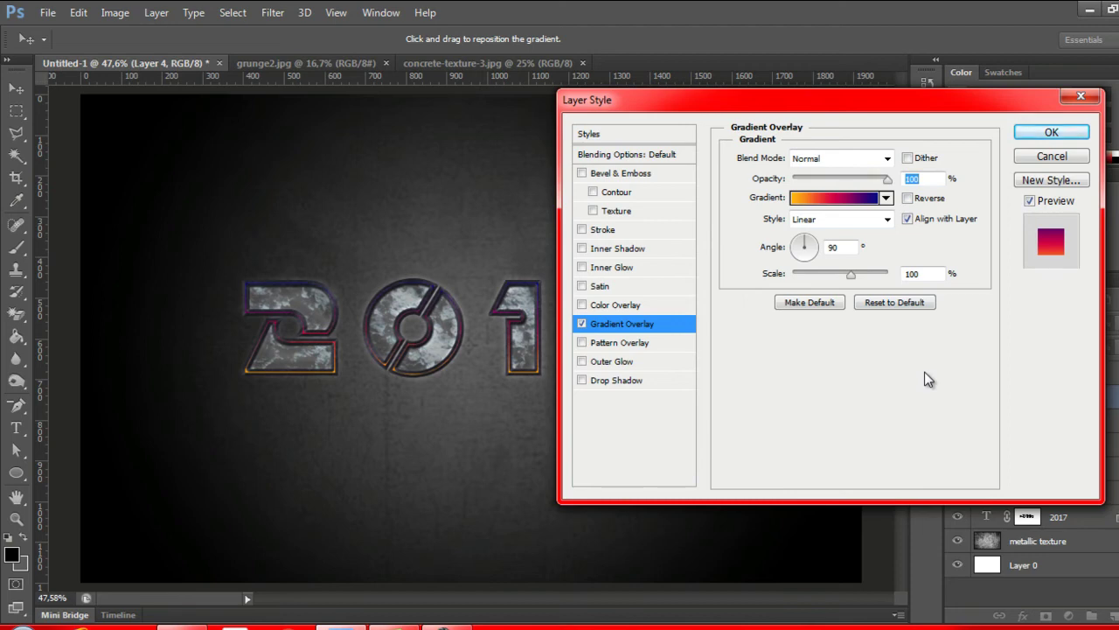
left_click(618, 174)
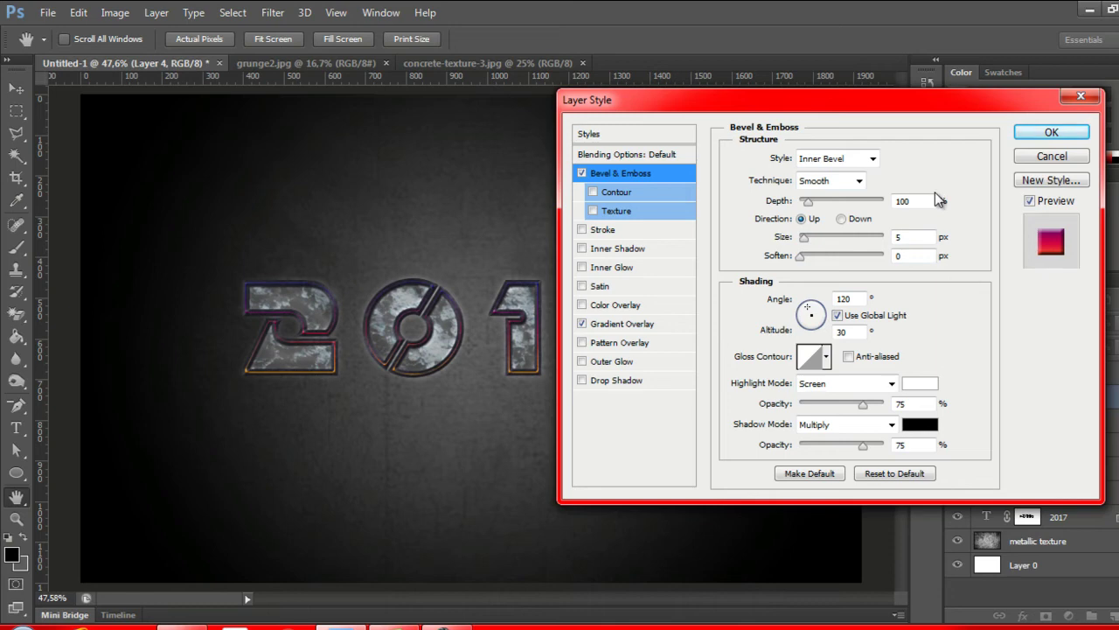
- Set the bevel size to 4 px and choose a different gloss contour
double_click(909, 237)
type("4")
left_click(827, 358)
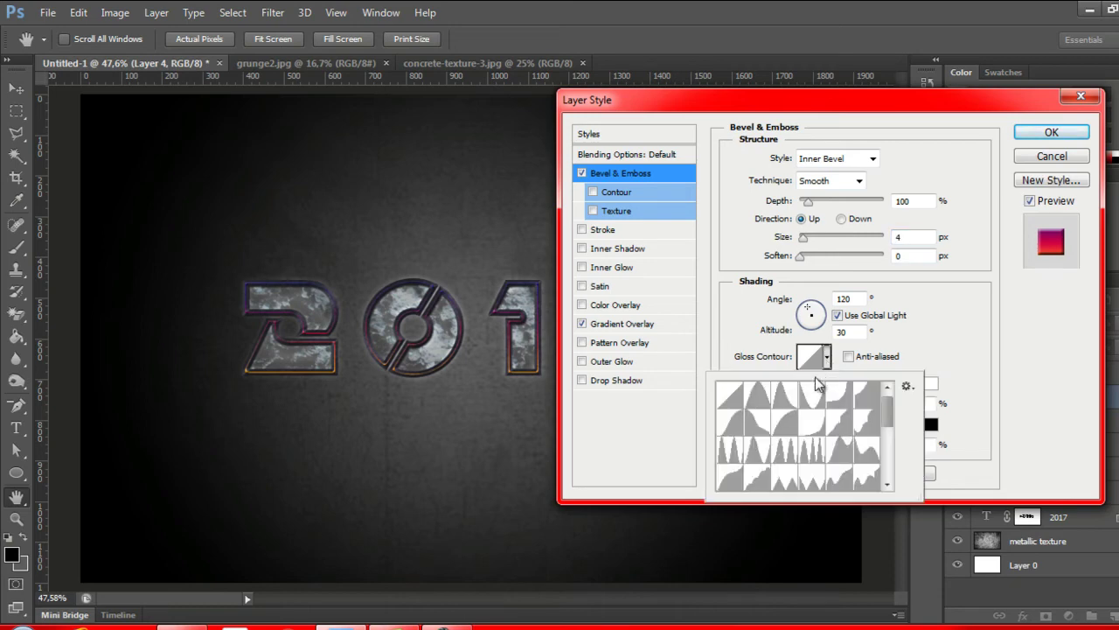
left_click(811, 394)
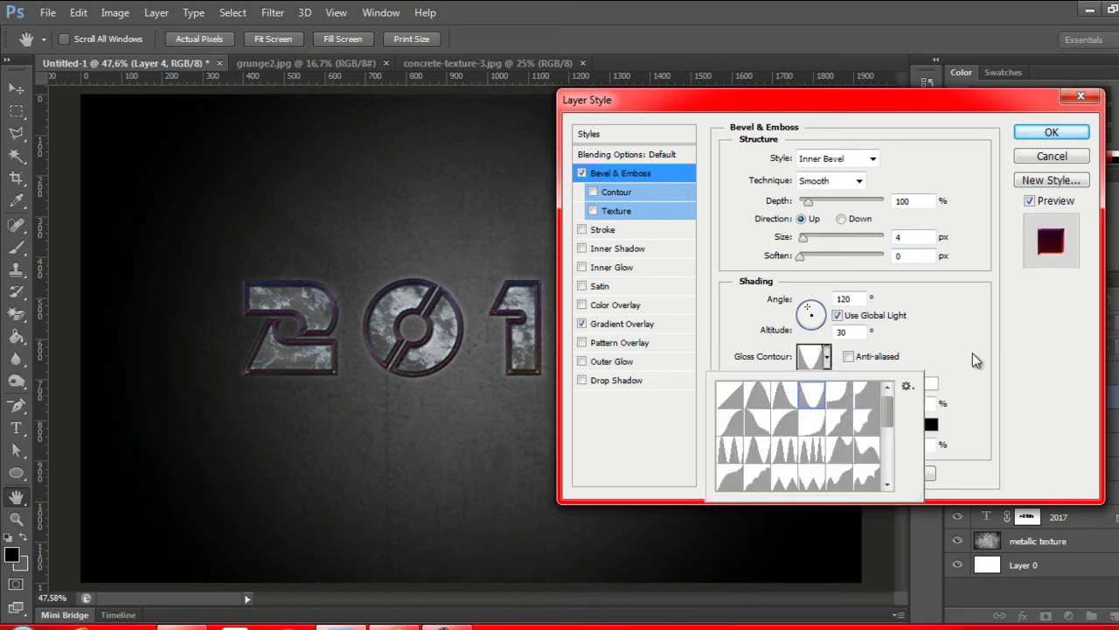
left_click(961, 331)
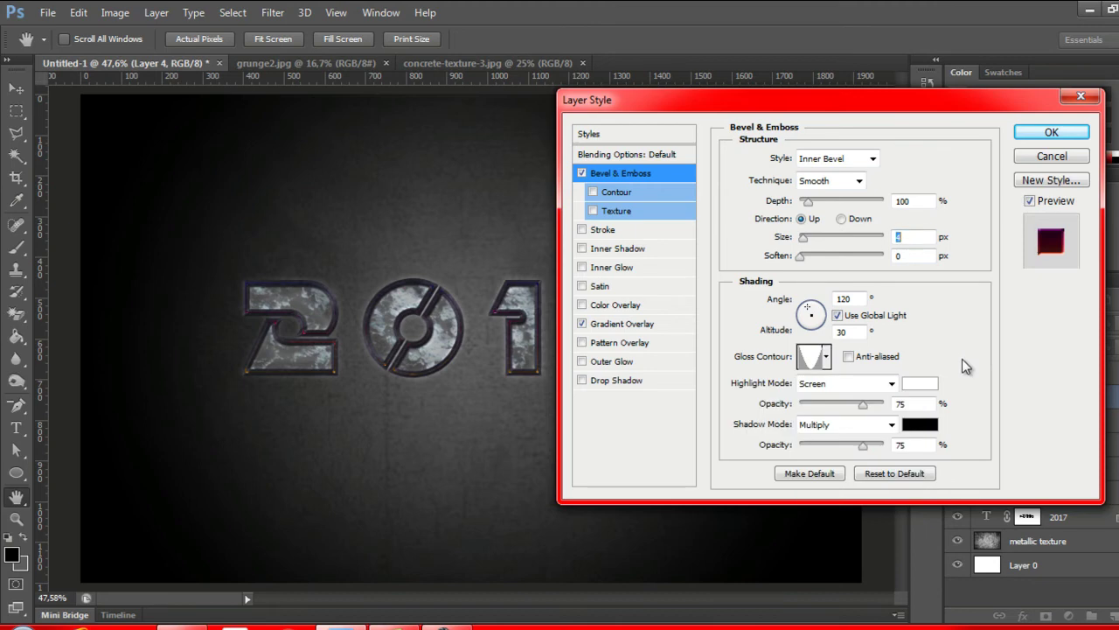
- Set bevel highlights to Color Dodge at 53% and shadows to Overlay at 89%
left_click(890, 384)
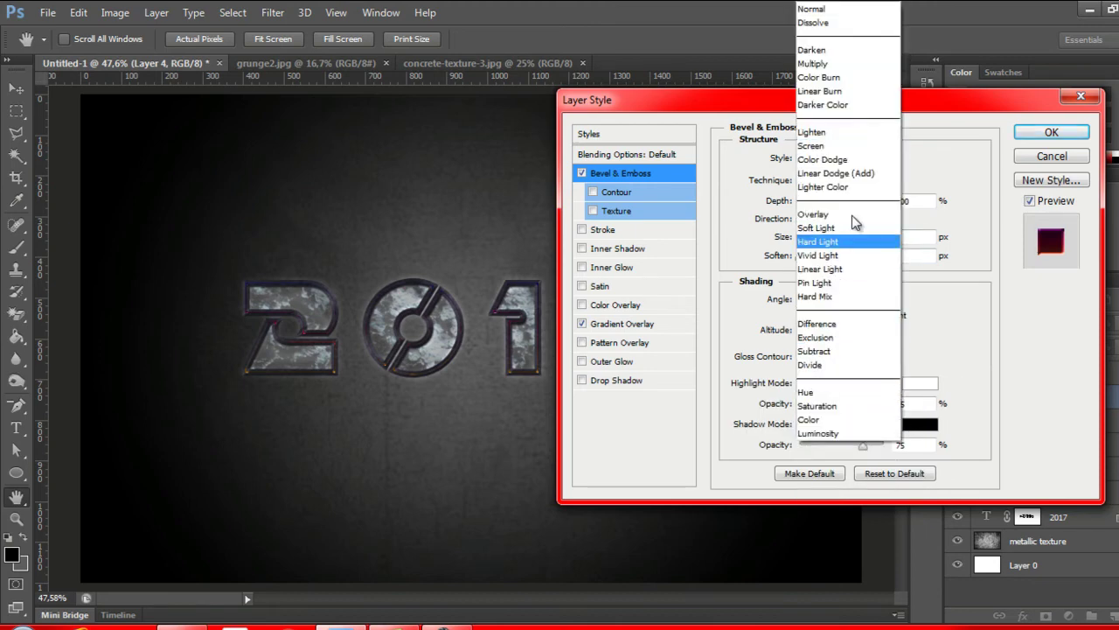
left_click(822, 160)
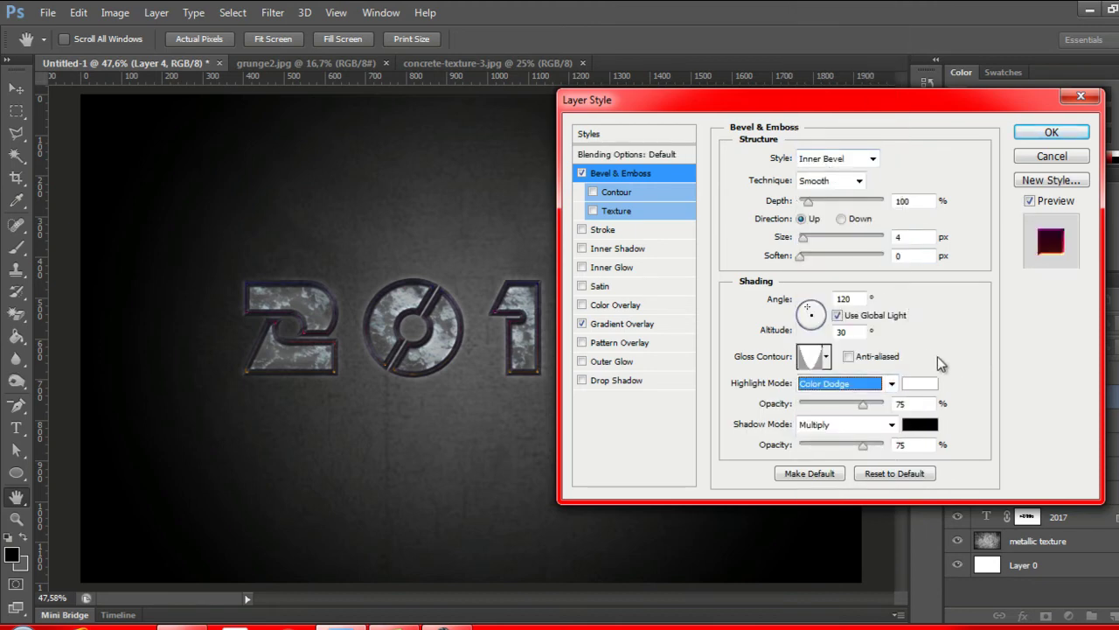
double_click(909, 403)
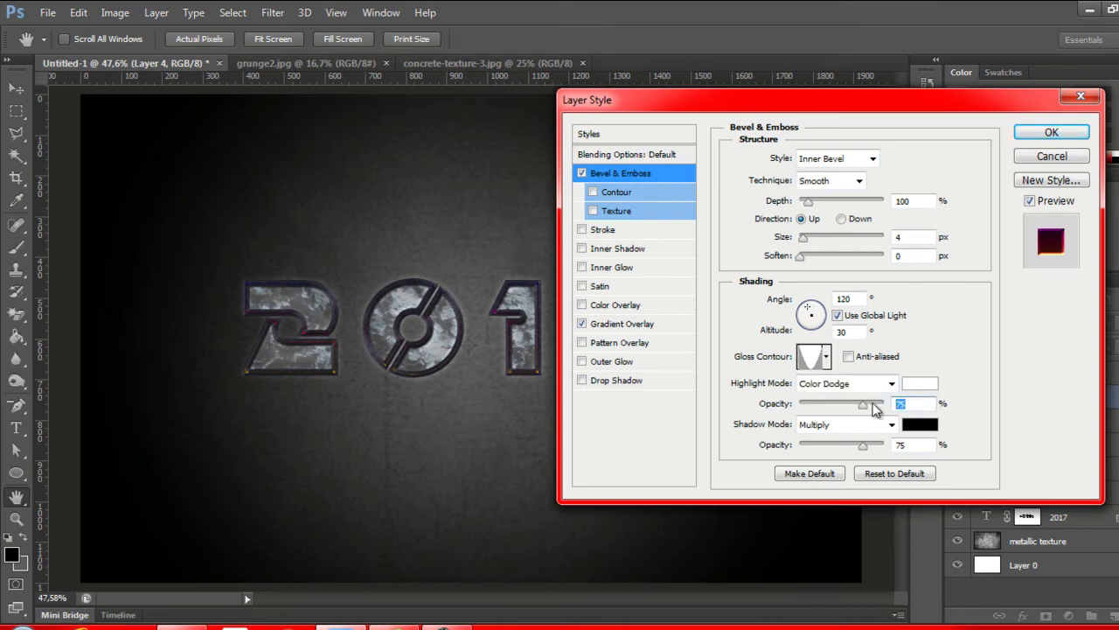
type("53")
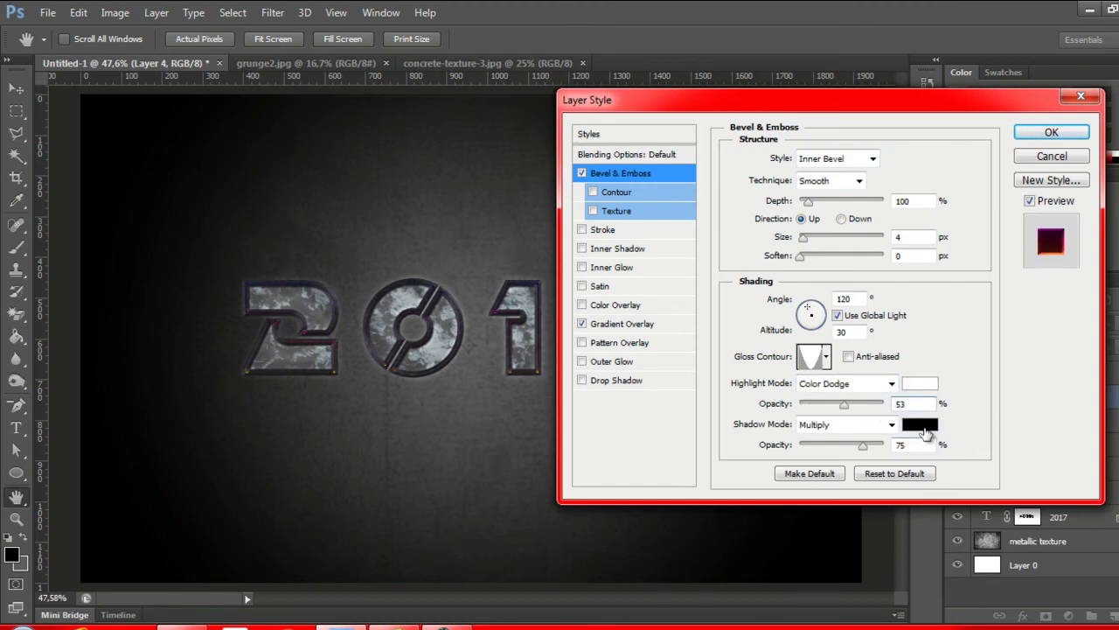
left_click(890, 424)
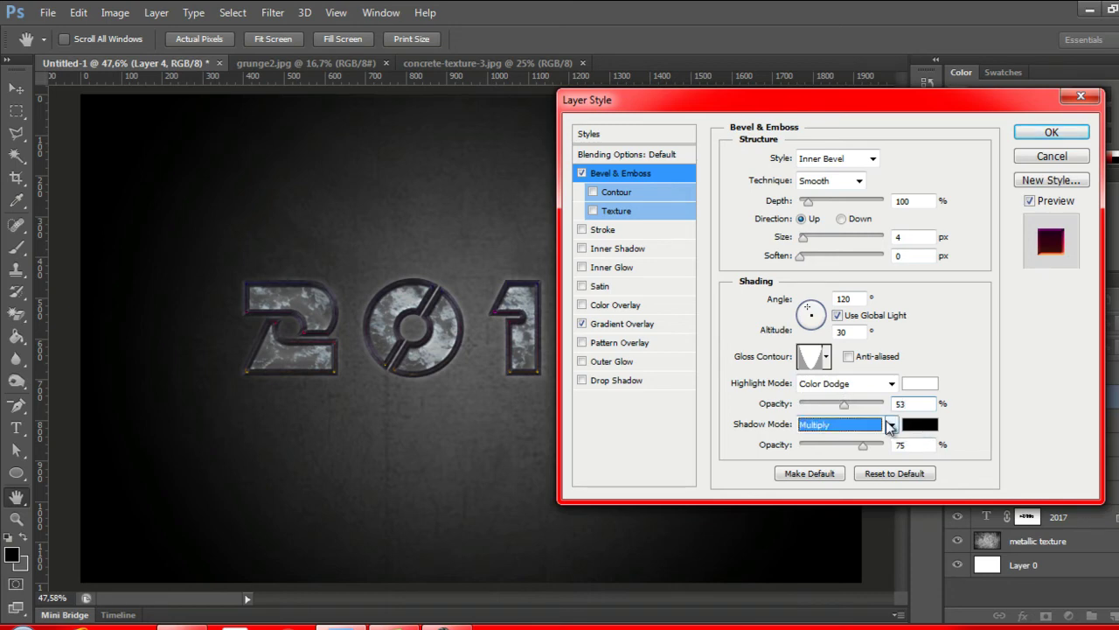
left_click(822, 215)
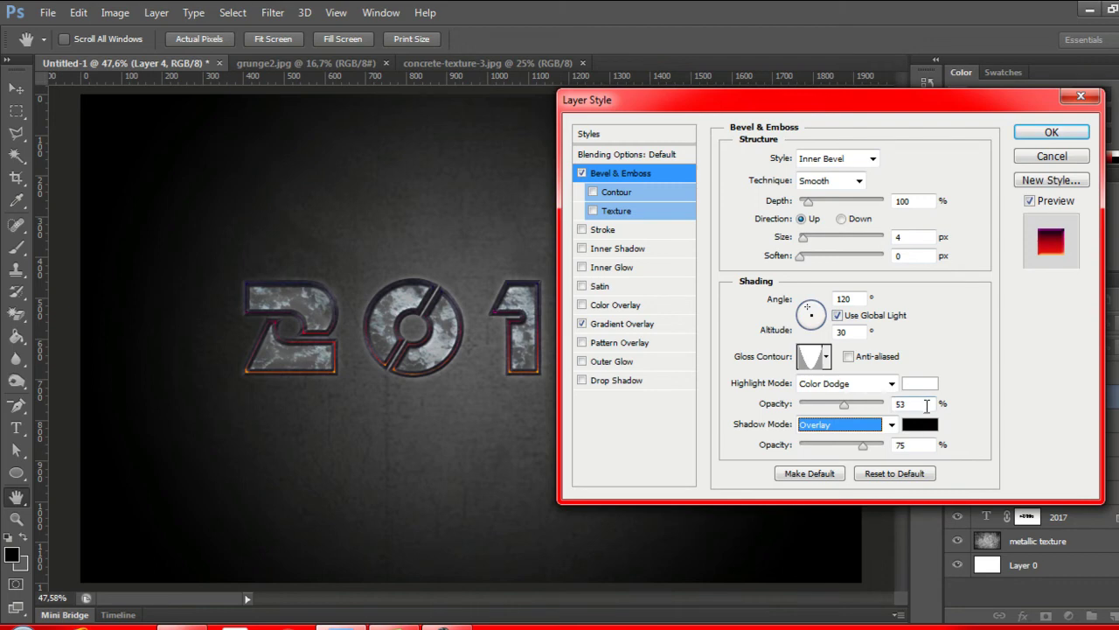
left_click(888, 448)
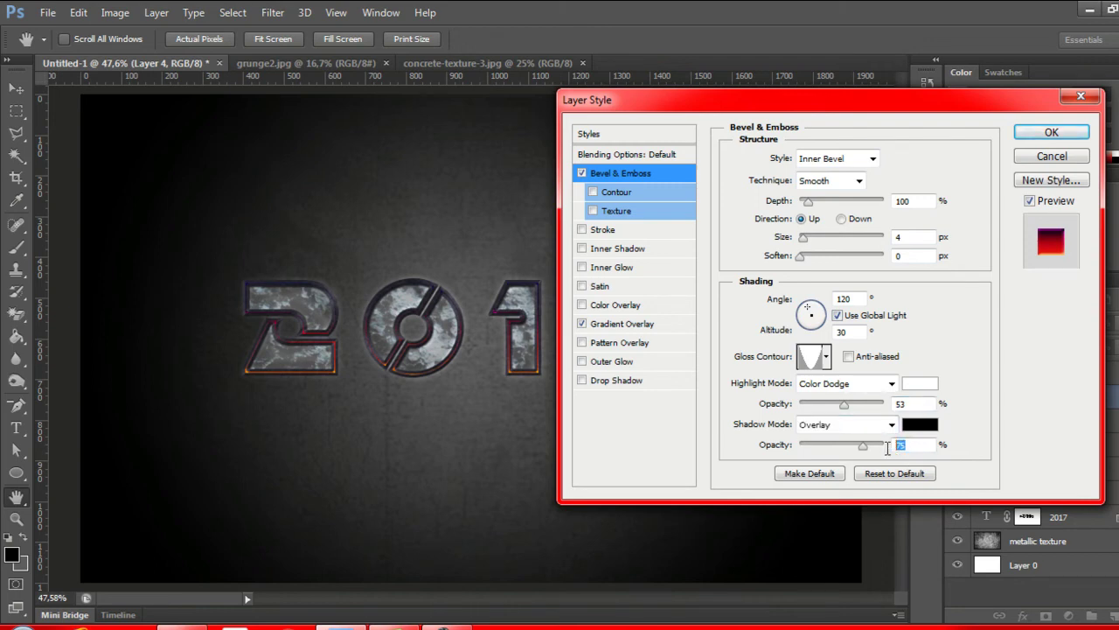
type("8")
left_click_drag(864, 446, 876, 445)
left_click(615, 361)
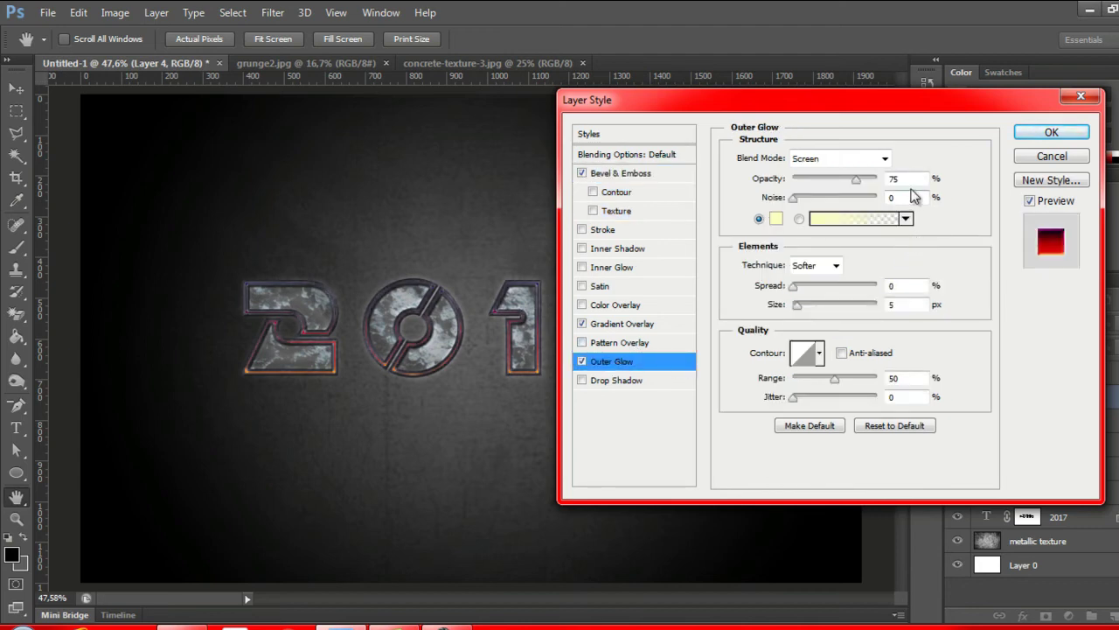
- Give Layer 4's Outer Glow 56% opacity, a white colour and 3 px size
left_click_drag(910, 178, 877, 181)
type("56")
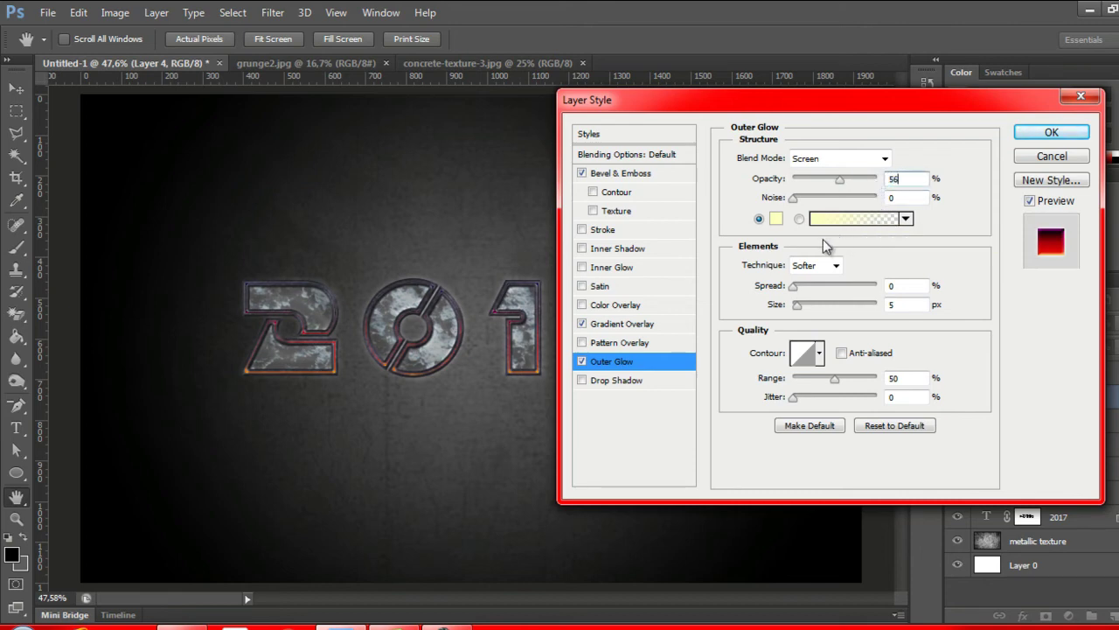
left_click(776, 219)
left_click_drag(592, 253, 539, 246)
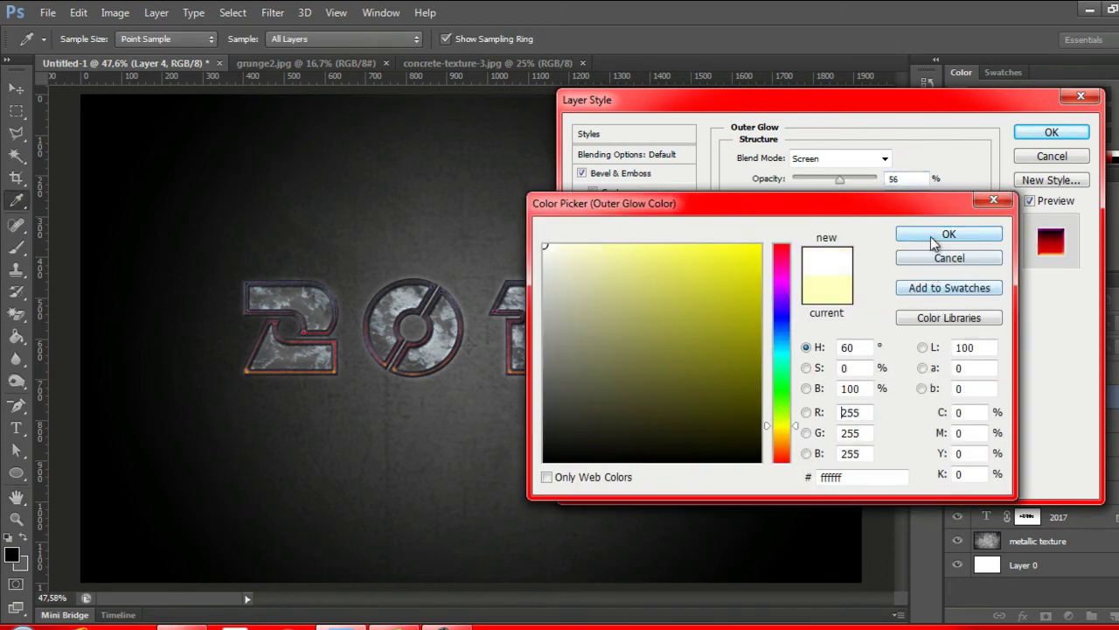
left_click(935, 234)
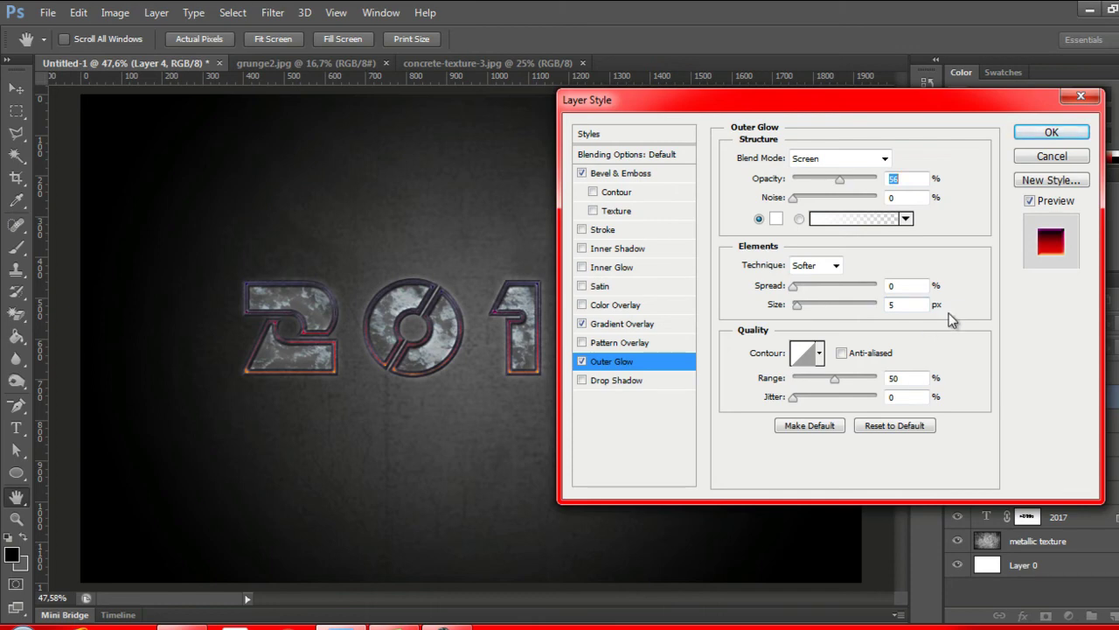
left_click(908, 305)
type("3")
- Apply the glow effect and fill a new top layer with solid black
left_click(1053, 135)
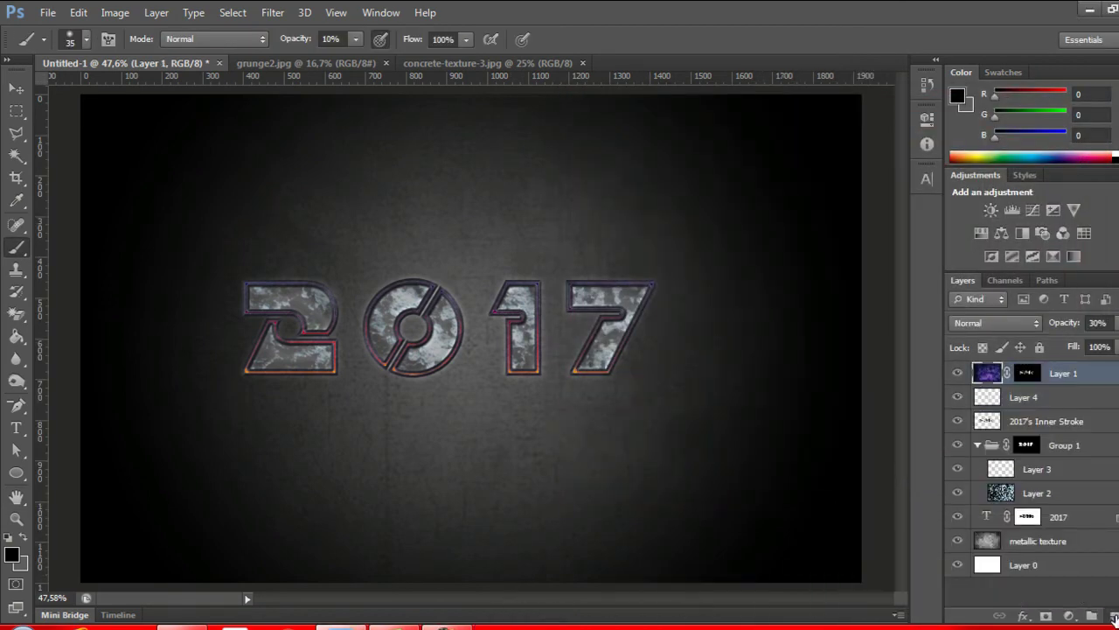
left_click(1108, 616)
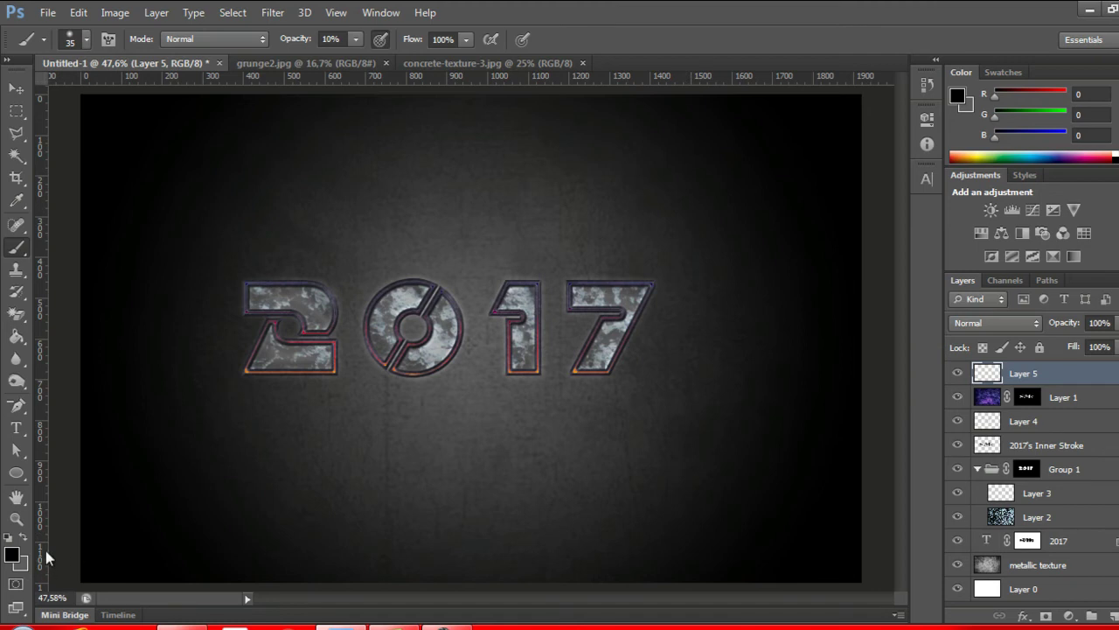
left_click(16, 336)
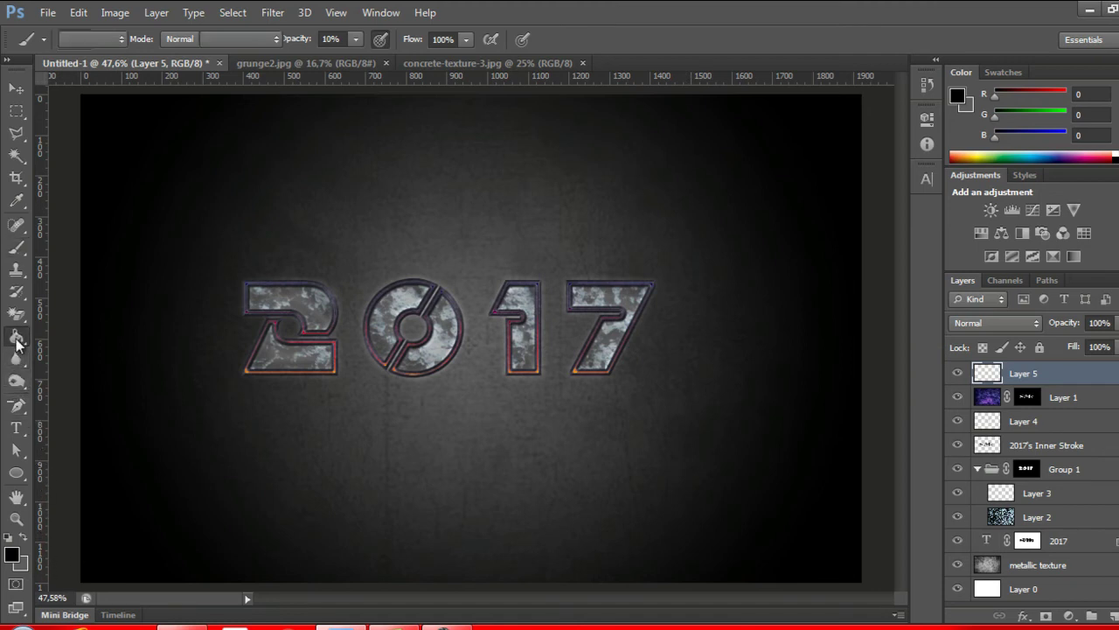
left_click(559, 468)
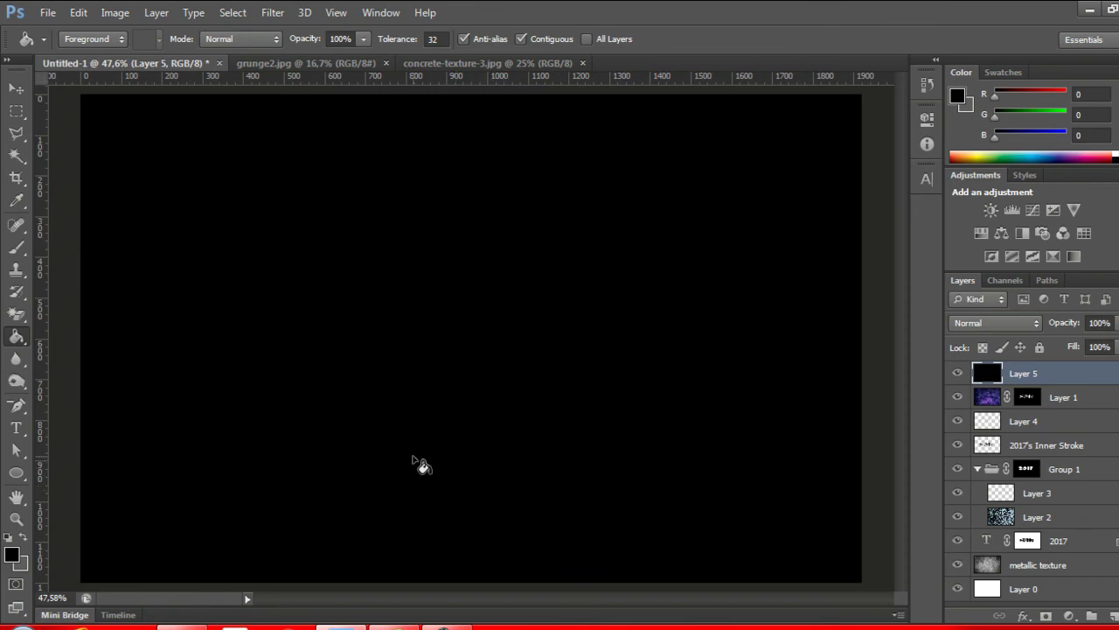
- Reset the colours and make white the foreground over a black background
key("x")
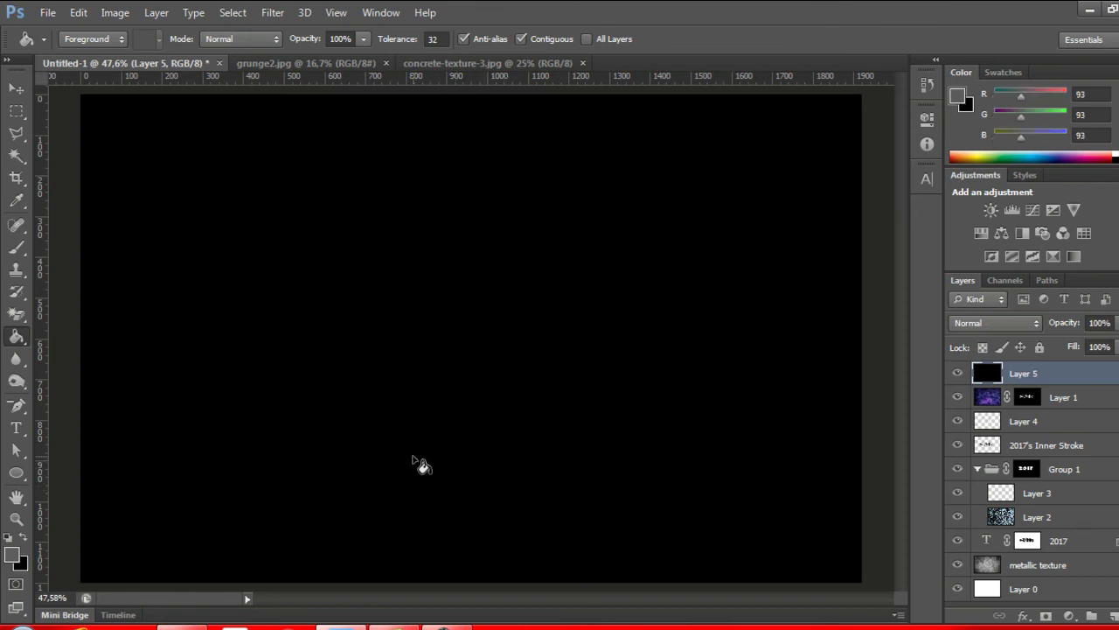
key("d")
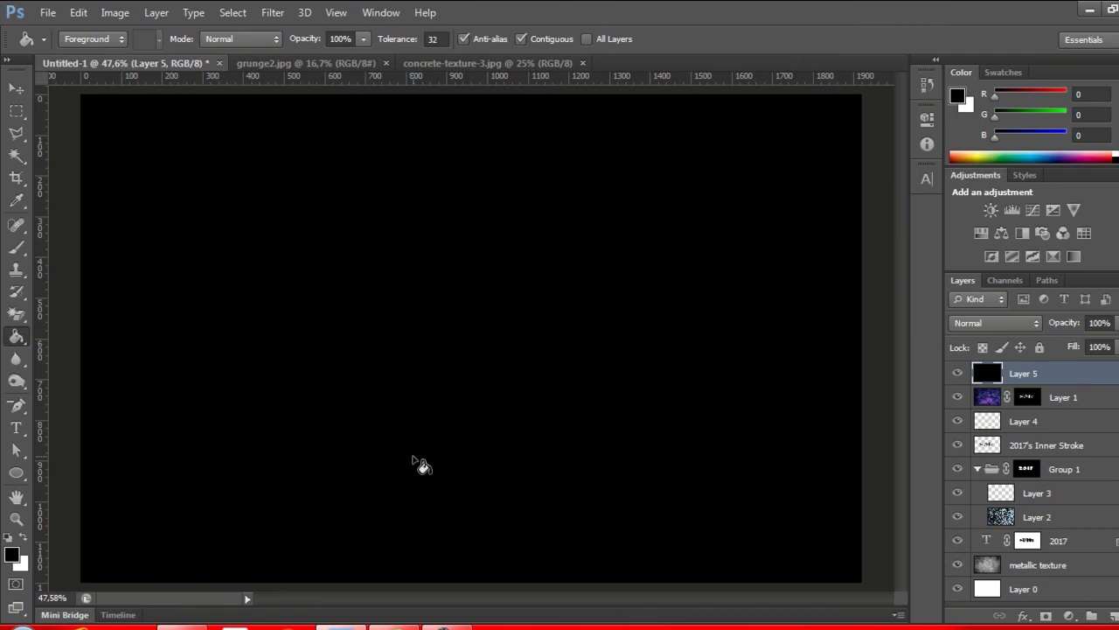
key("x")
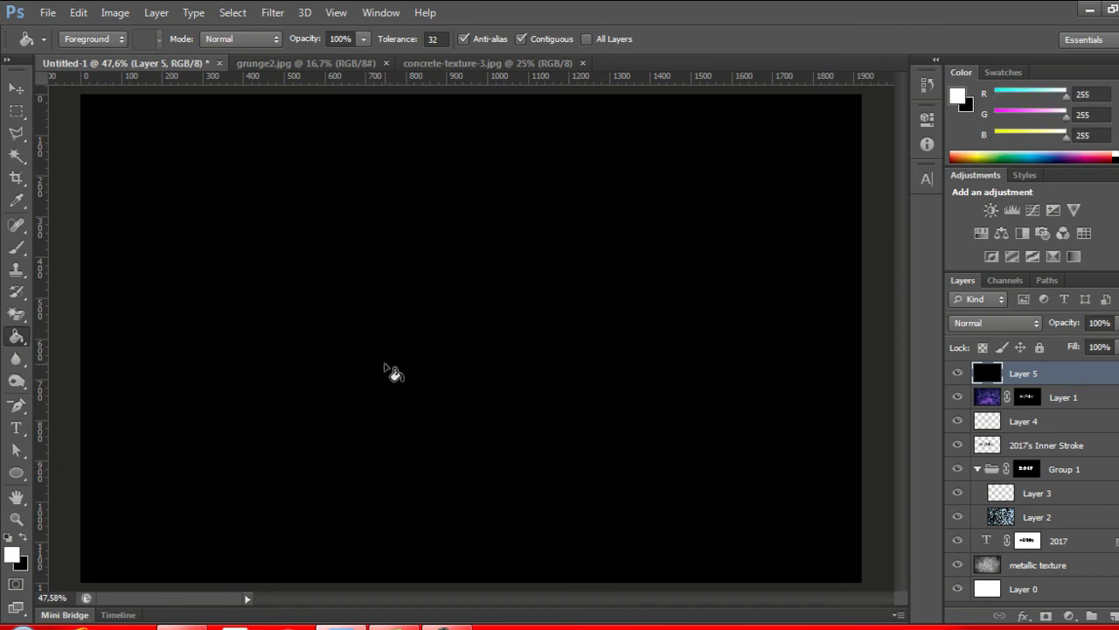
left_click(273, 12)
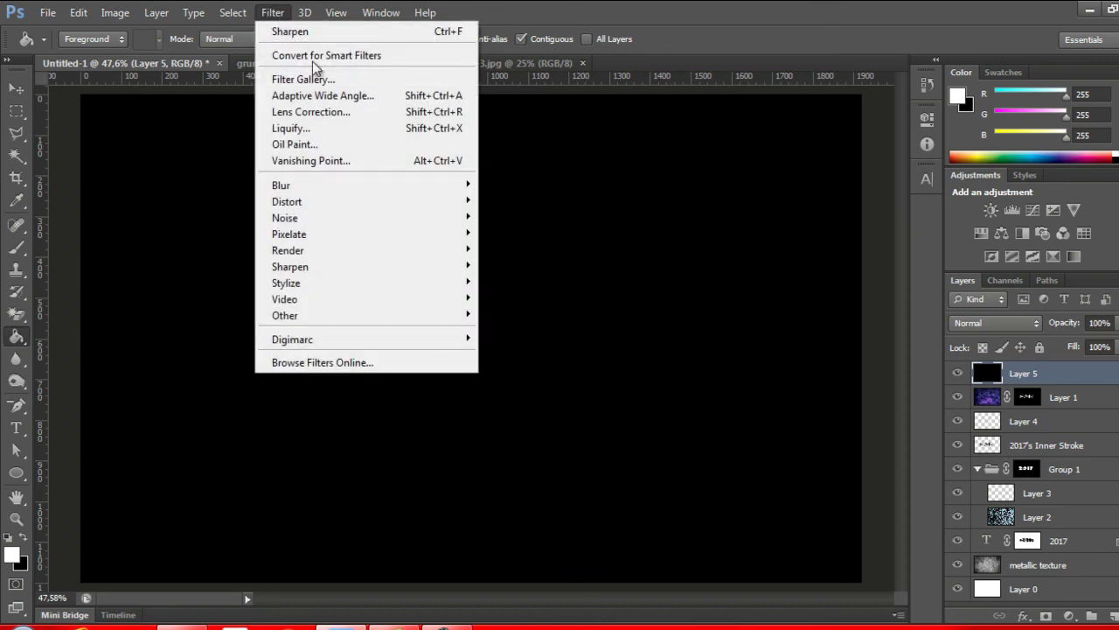
- Render clouds on Layer 5 and blend it in Screen mode at 15% opacity
mouse_move(289, 250)
left_click(504, 251)
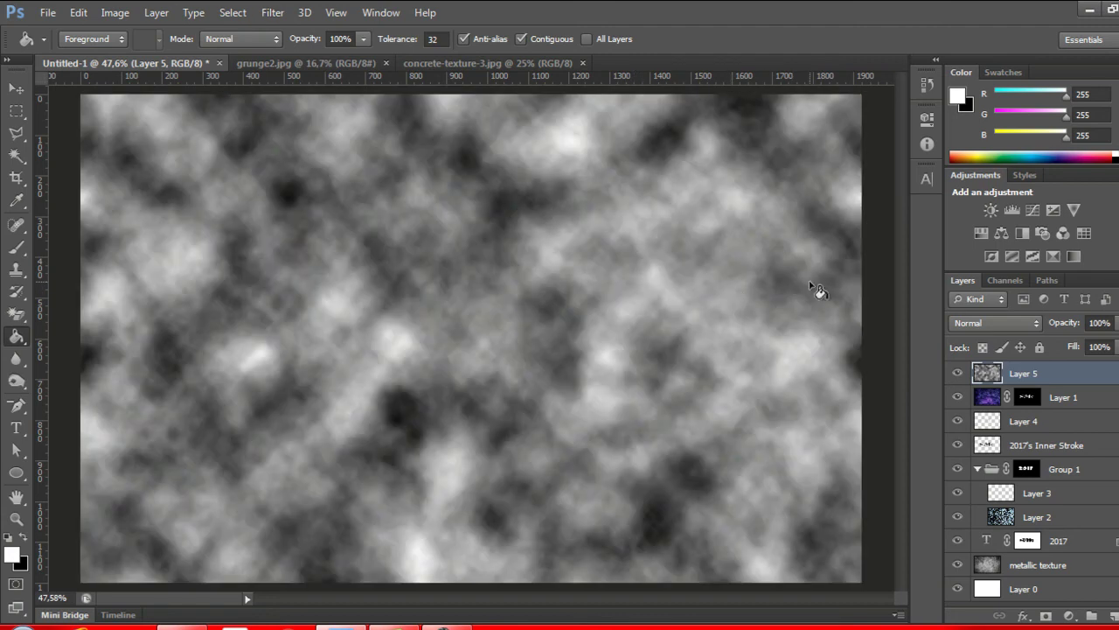
left_click(1024, 323)
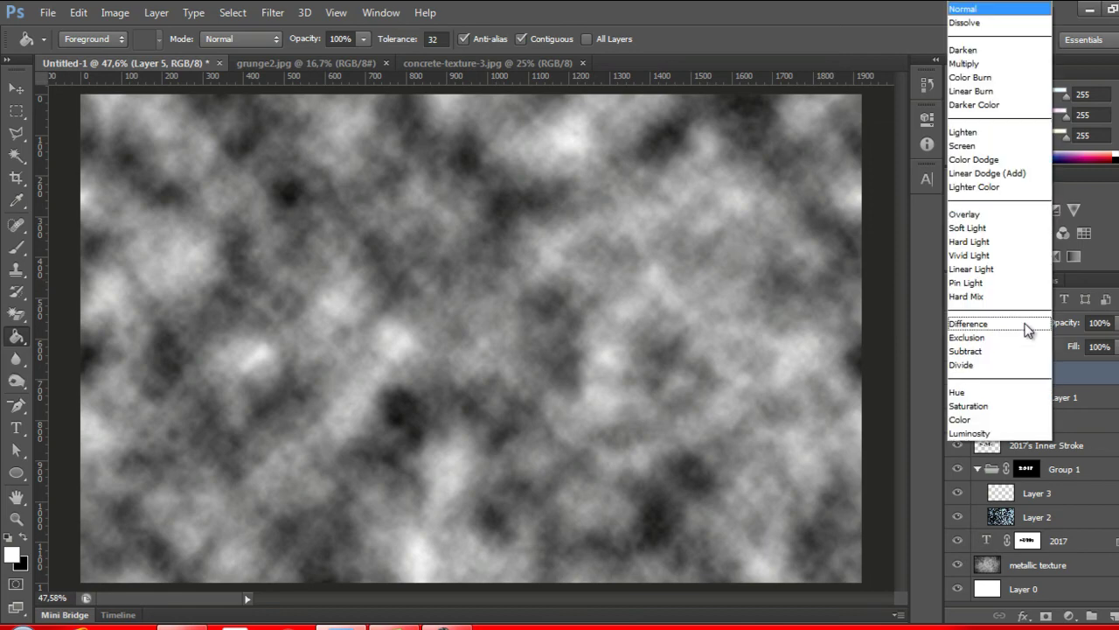
left_click(980, 145)
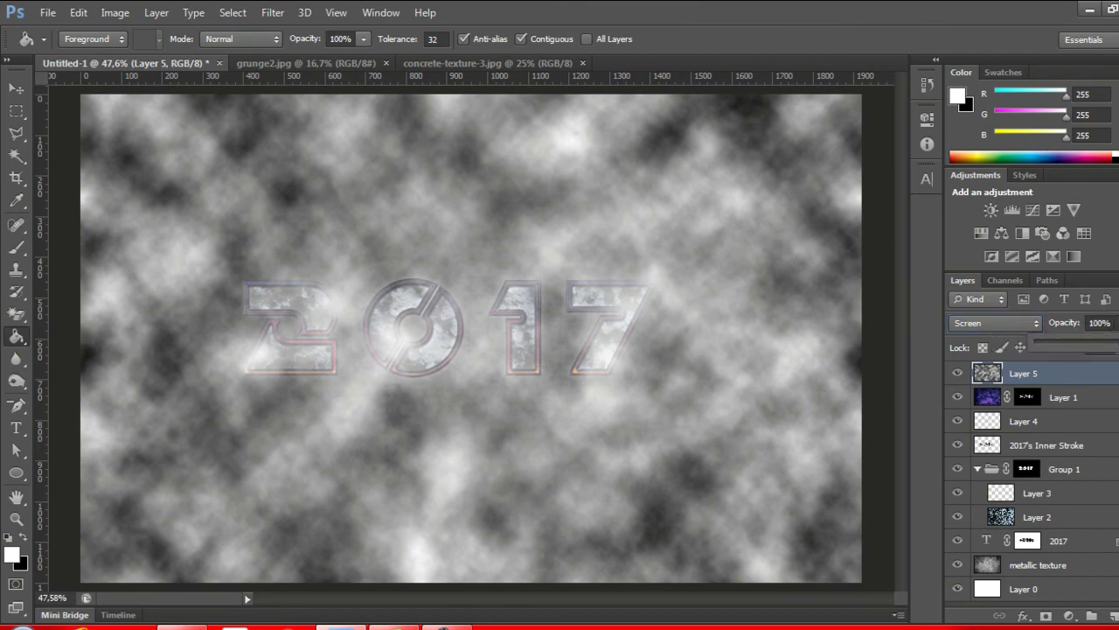
left_click_drag(1114, 343, 1049, 348)
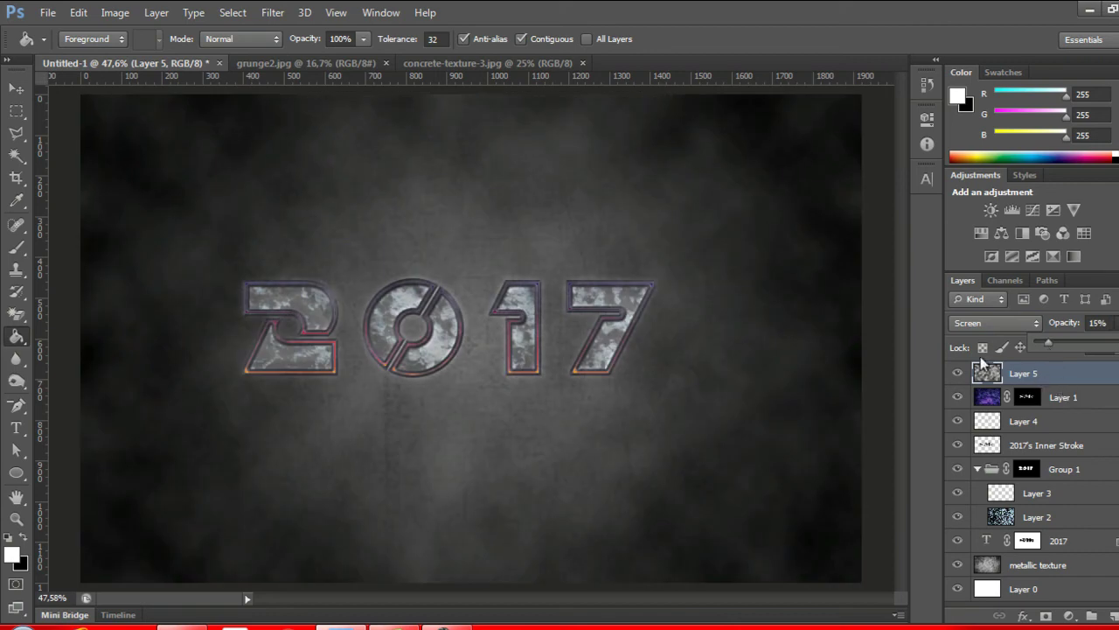
left_click(920, 350)
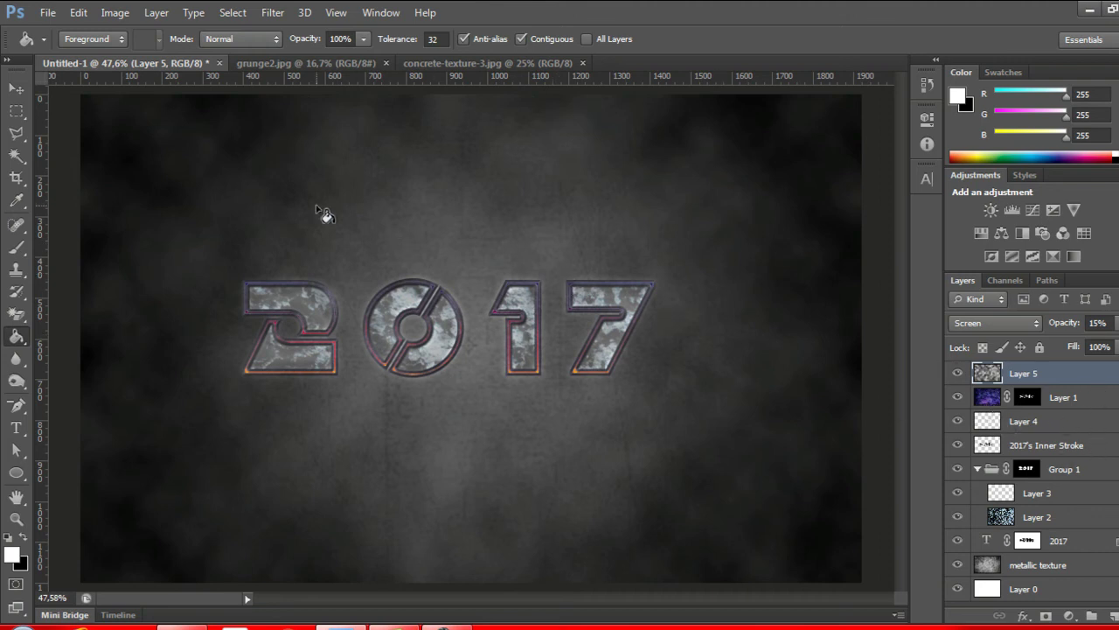
left_click(157, 14)
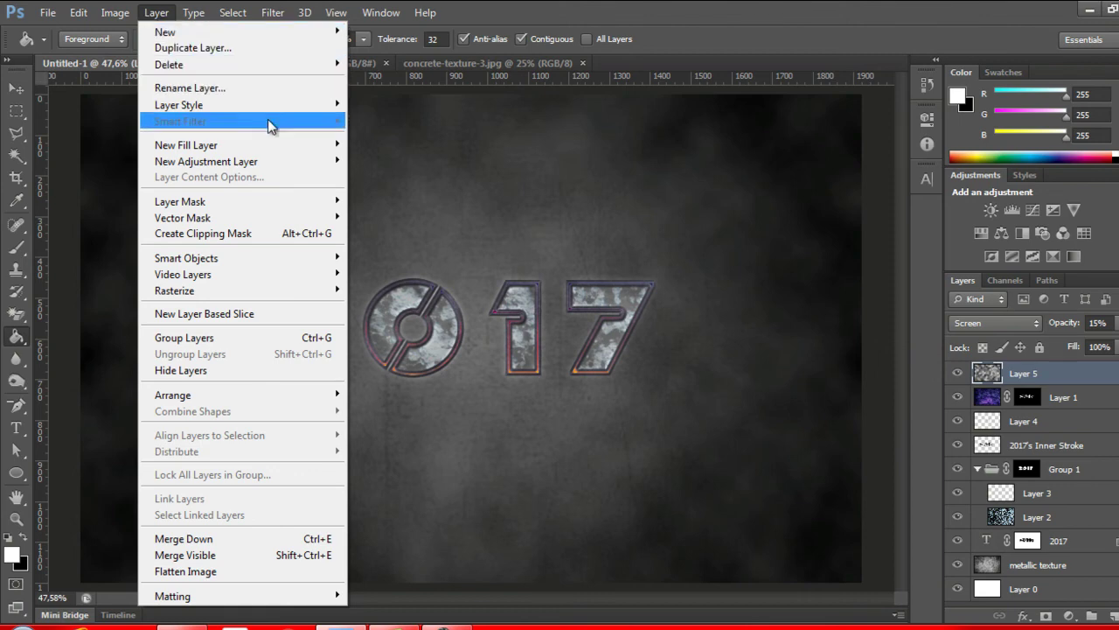
mouse_move(206, 161)
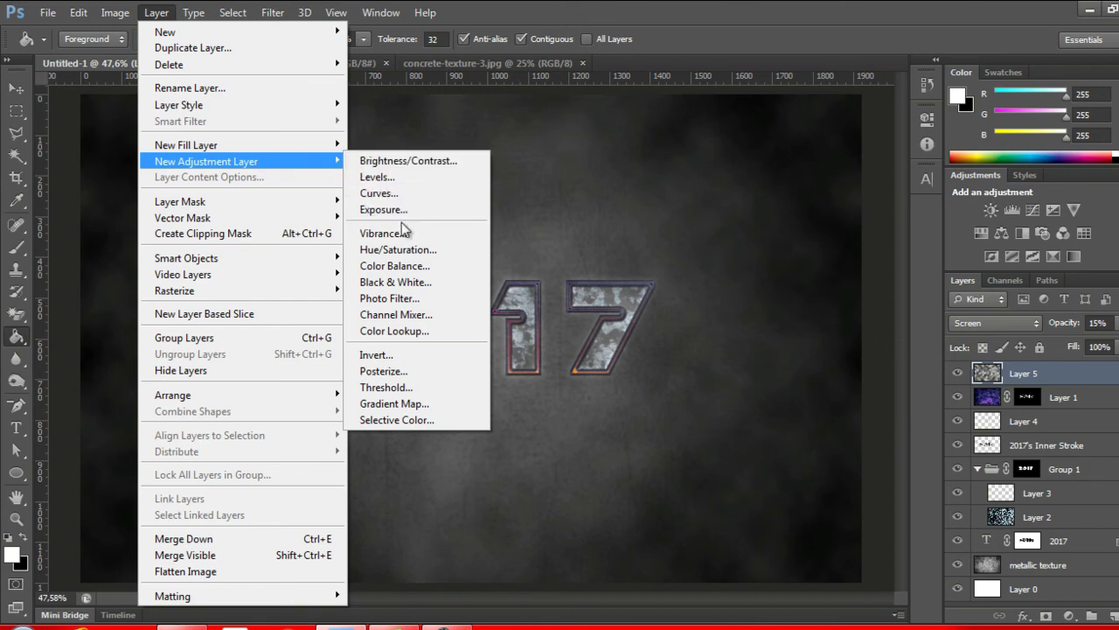
- Add a Gradient Map 1 adjustment layer and open its gradient in the Gradient Editor
left_click(424, 407)
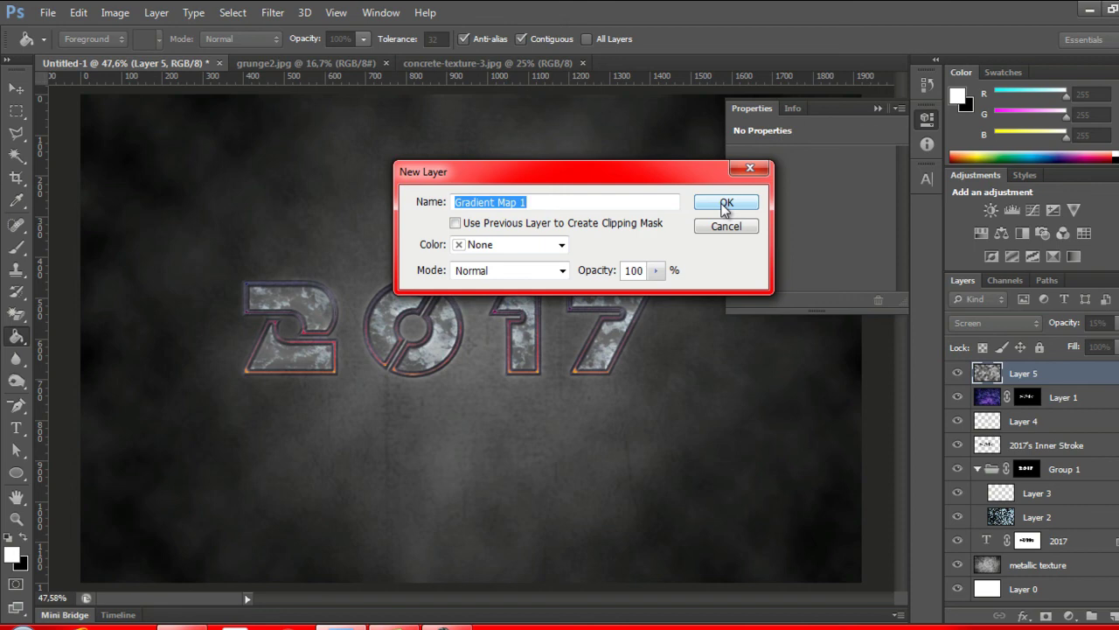
left_click(724, 204)
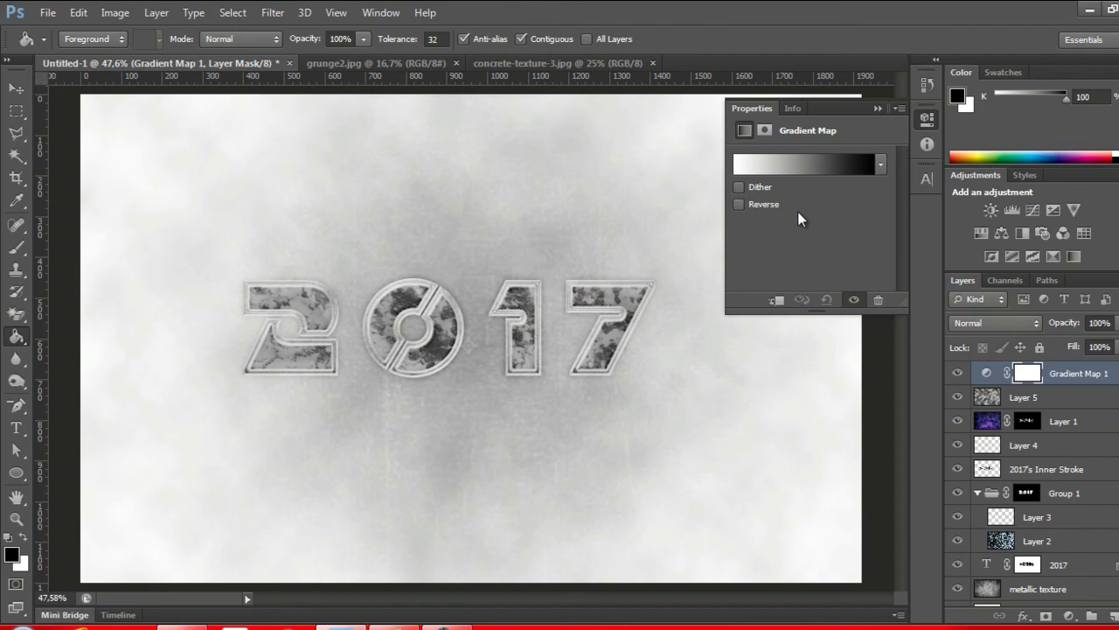
left_click(790, 167)
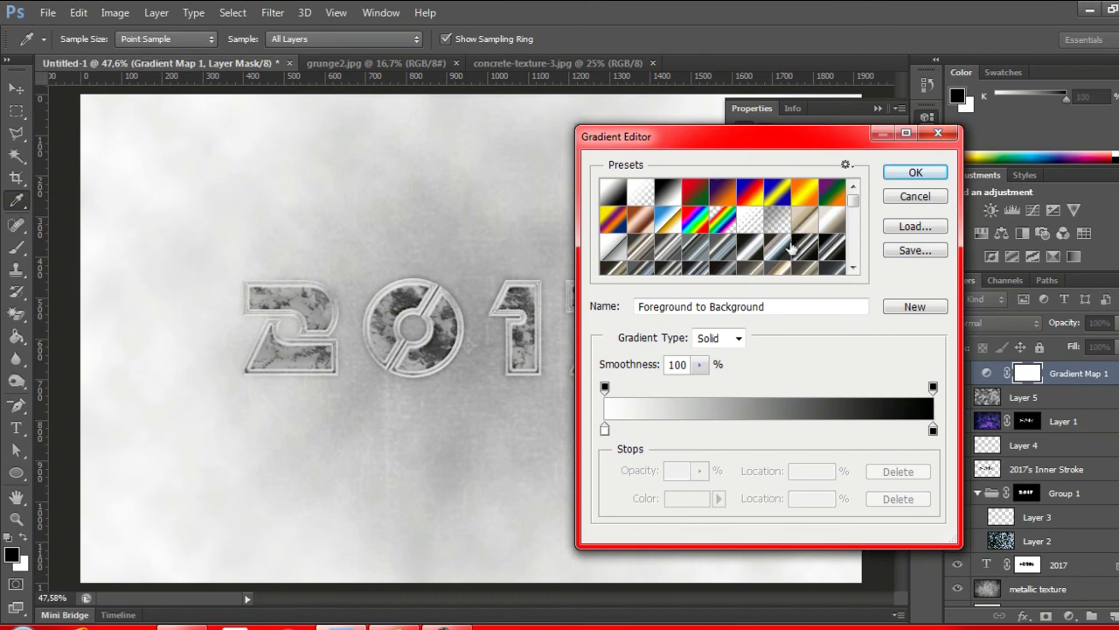
- Set the gradient's first stop to purple 6f156c
left_click(605, 430)
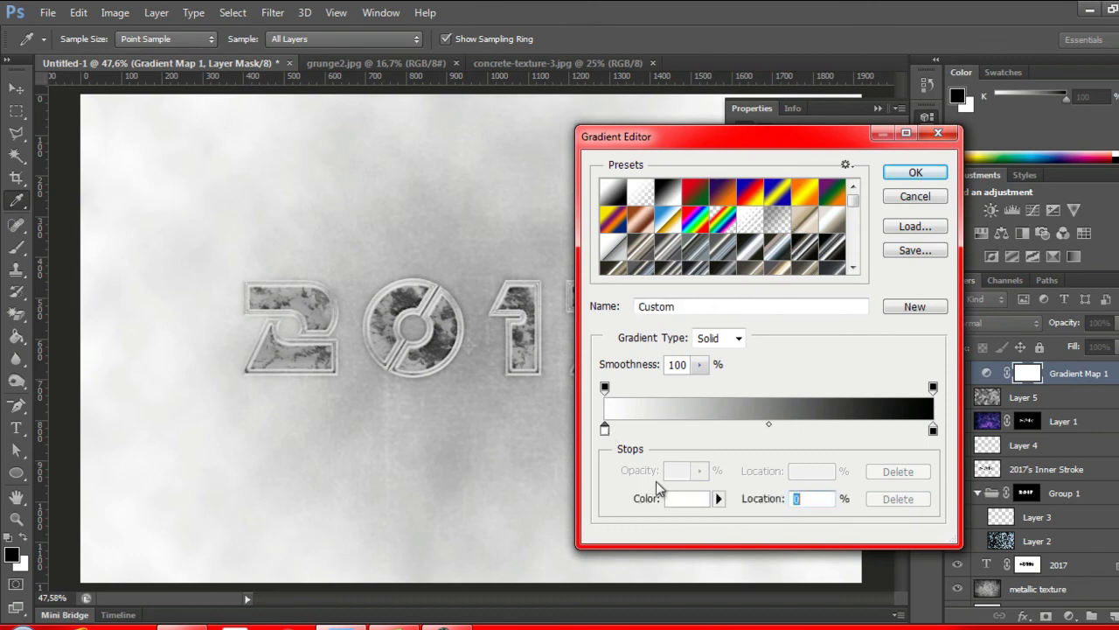
left_click(682, 498)
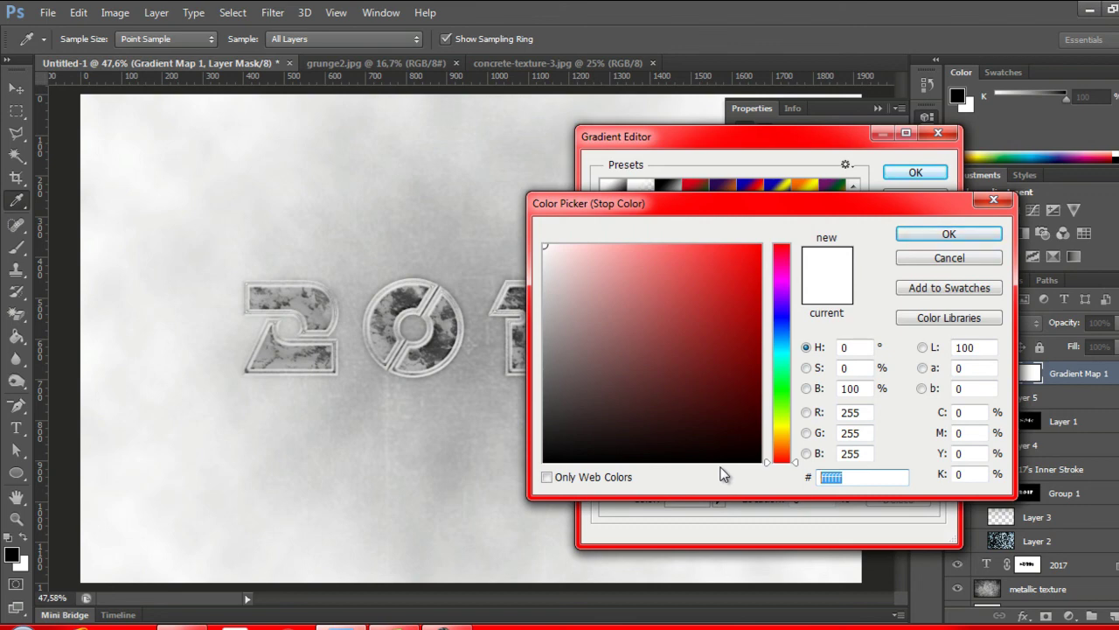
type("6")
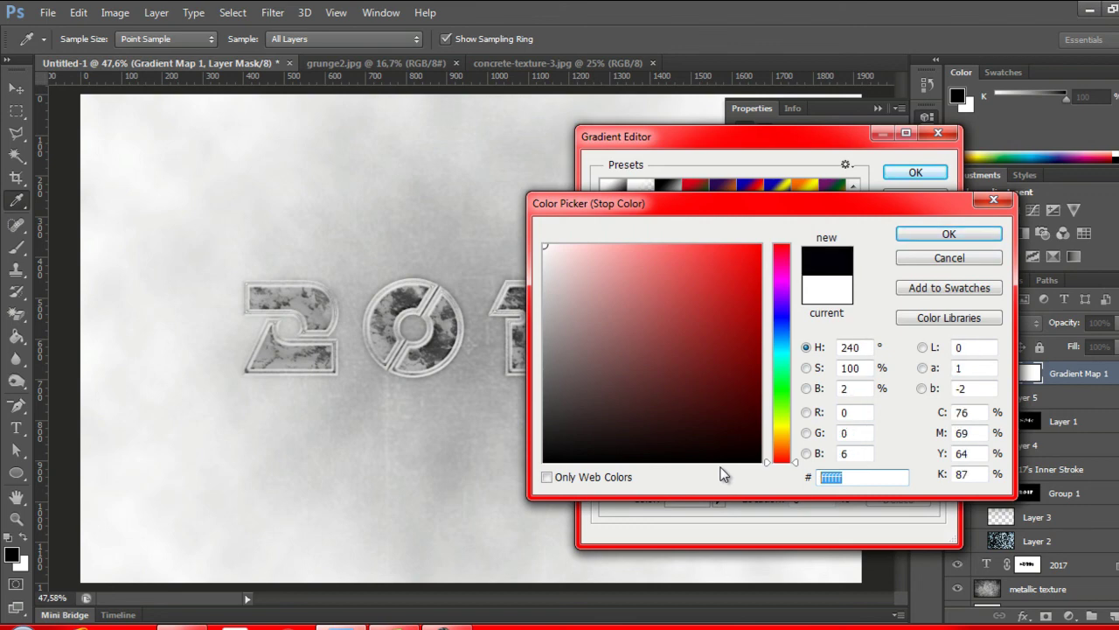
type("f")
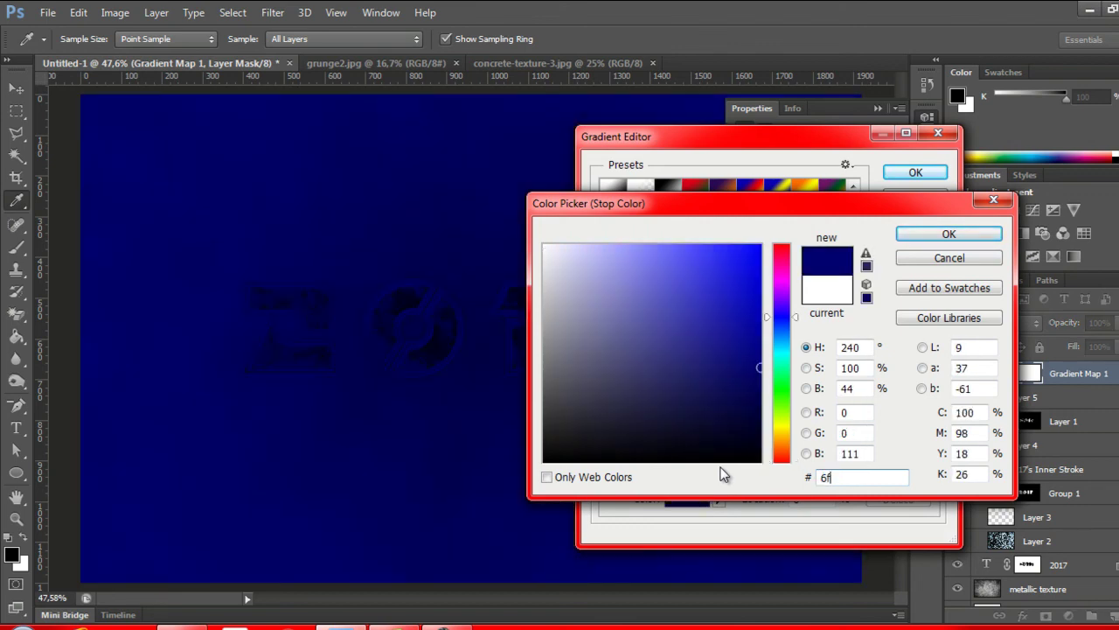
type("156")
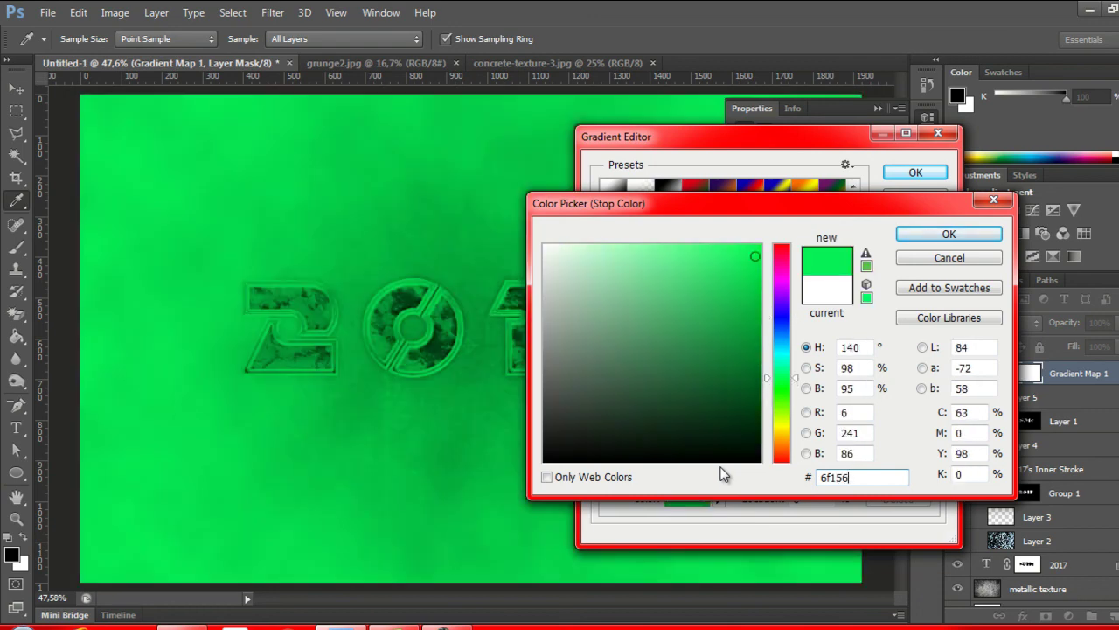
type("c")
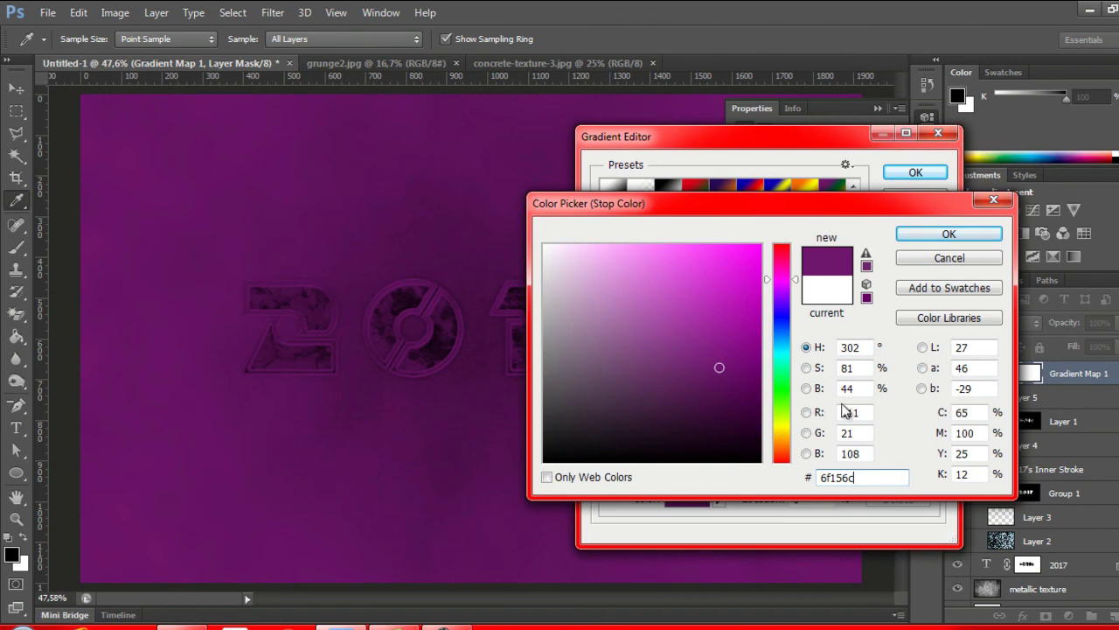
left_click(940, 238)
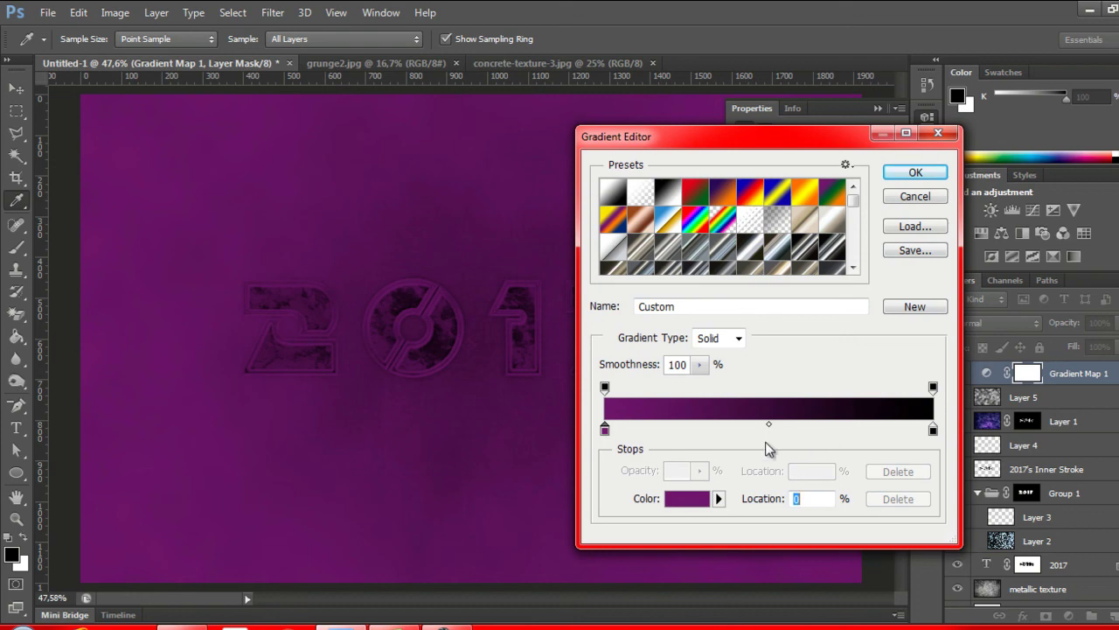
- Add a dark green 06601b colour stop at 31% of the gradient
left_click(707, 428)
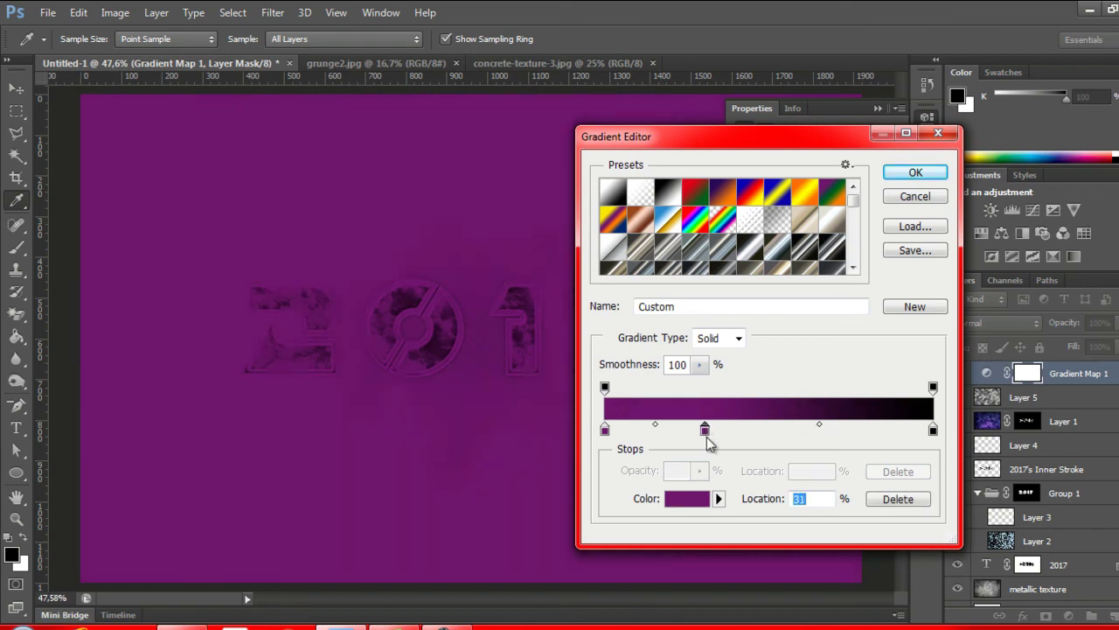
left_click(696, 502)
left_click_drag(875, 477, 826, 476)
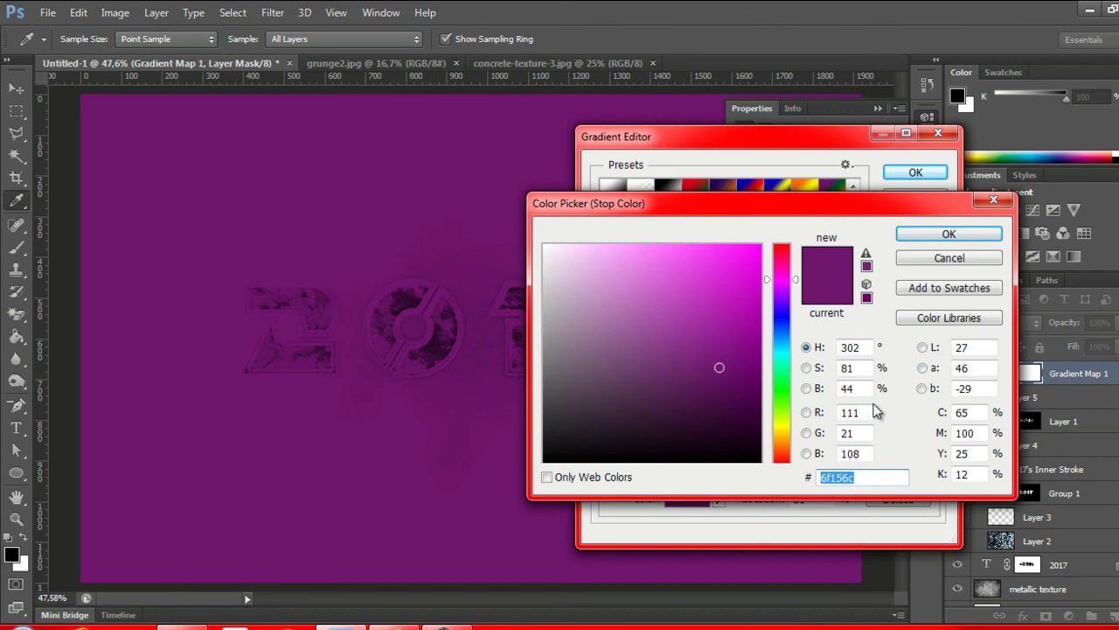
type("006")
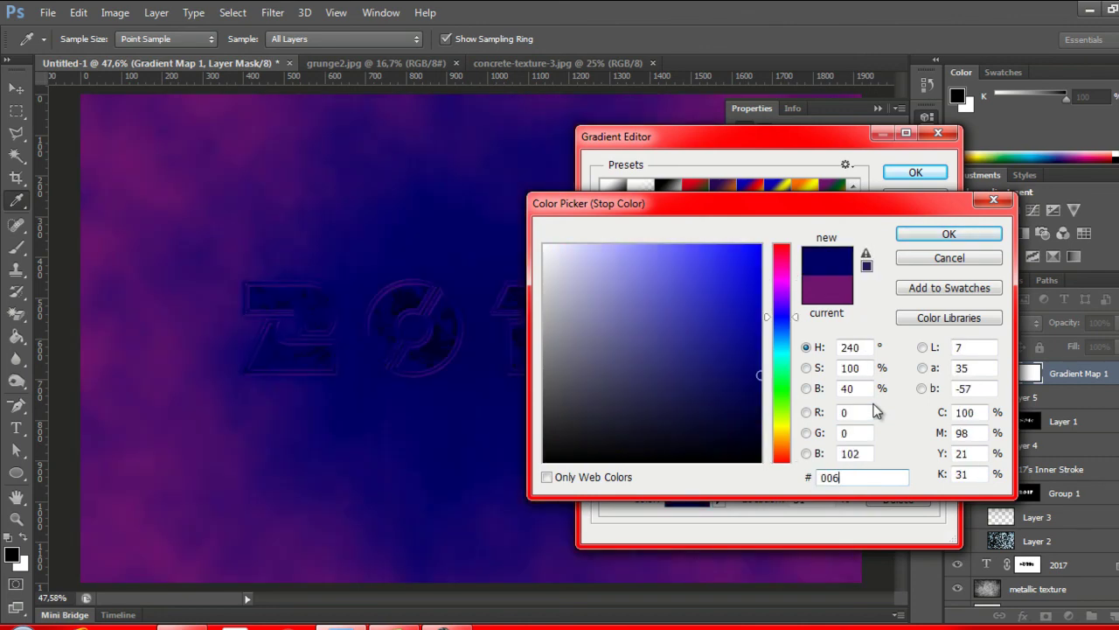
type("601b")
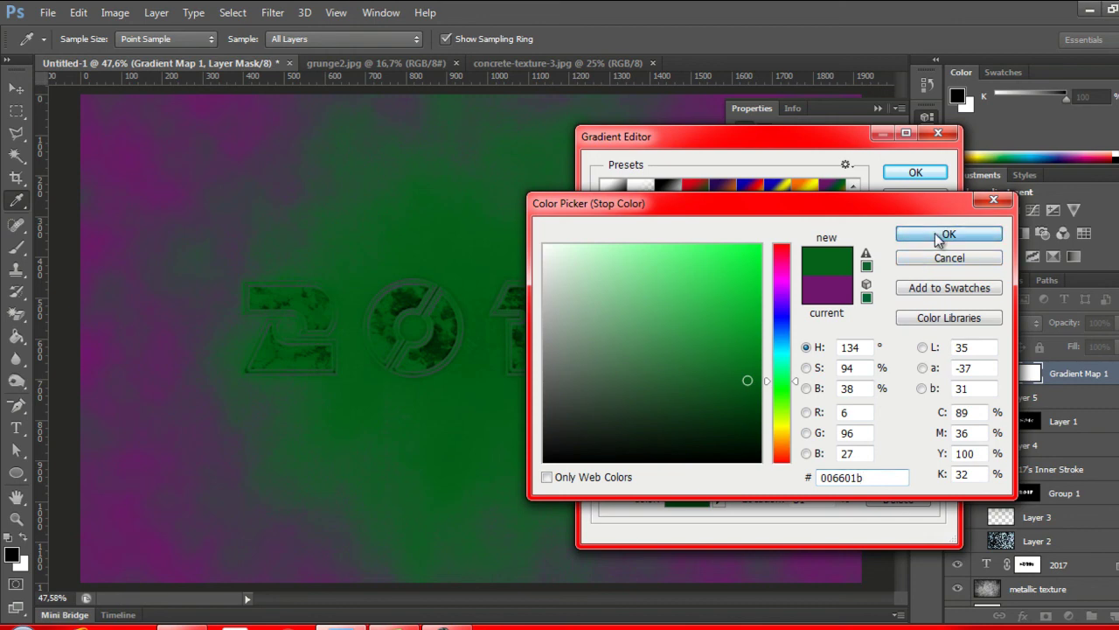
left_click(943, 234)
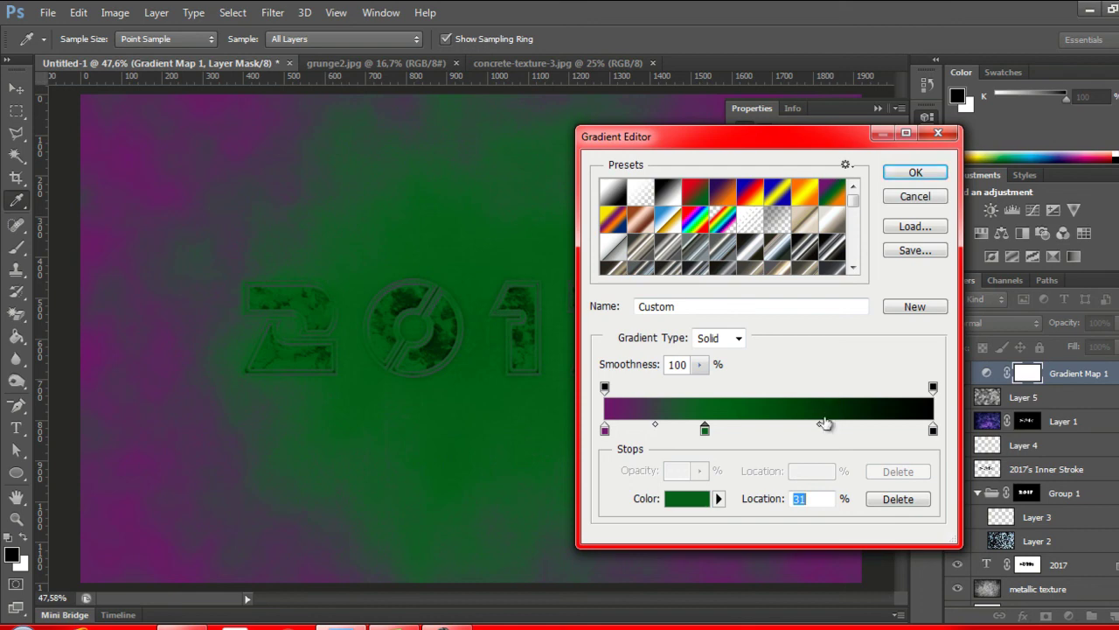
left_click(828, 428)
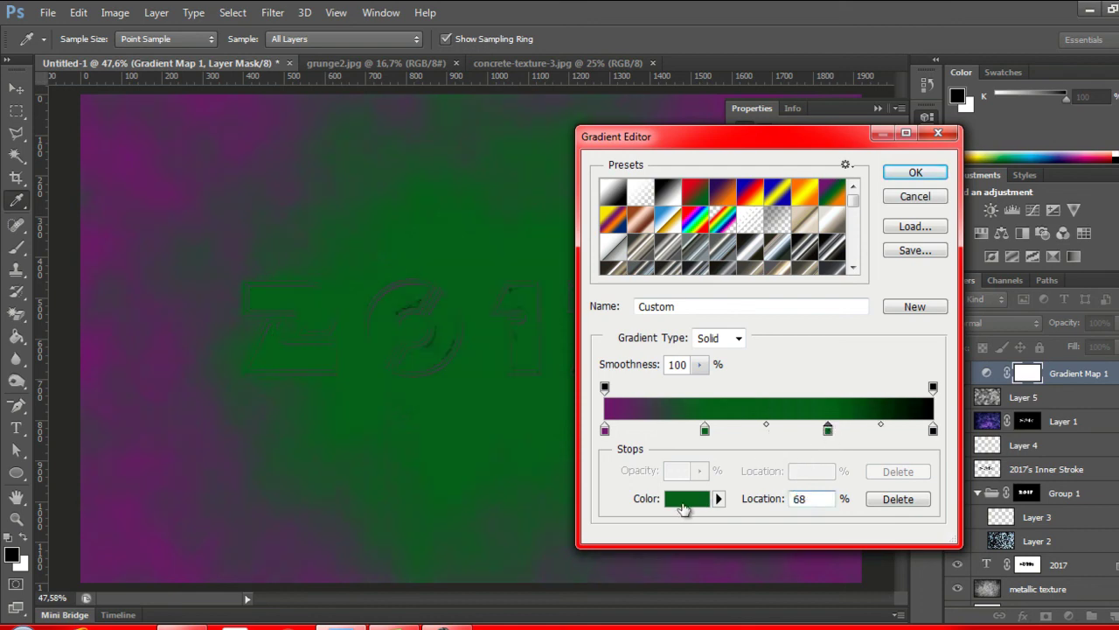
- Set the new stop at 68% to orange fd7c00
left_click(687, 504)
left_click(876, 477)
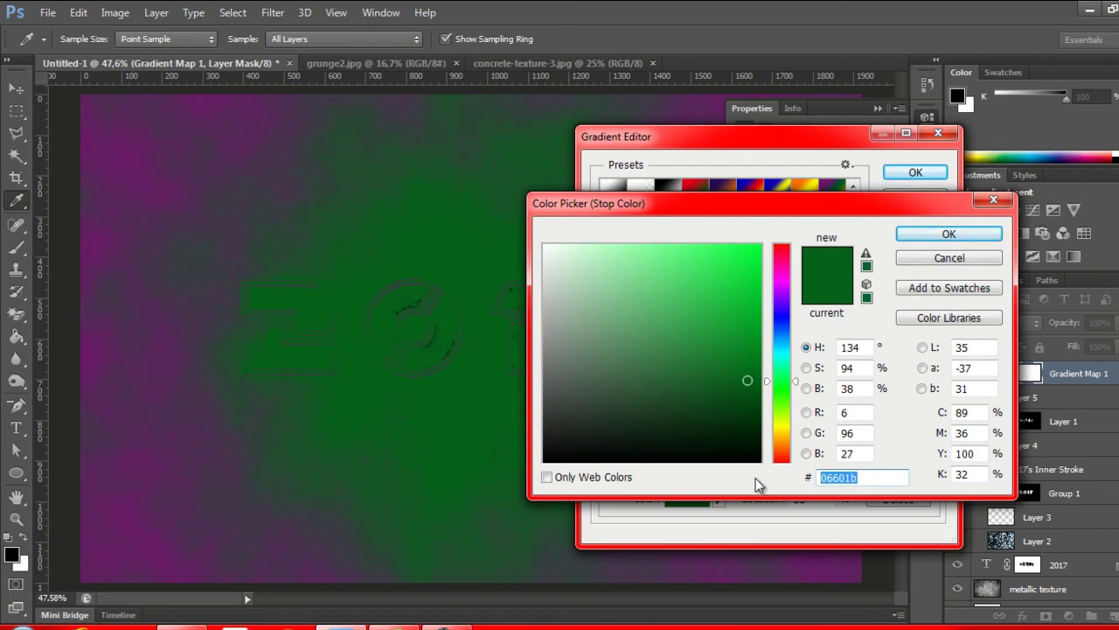
type("fd7")
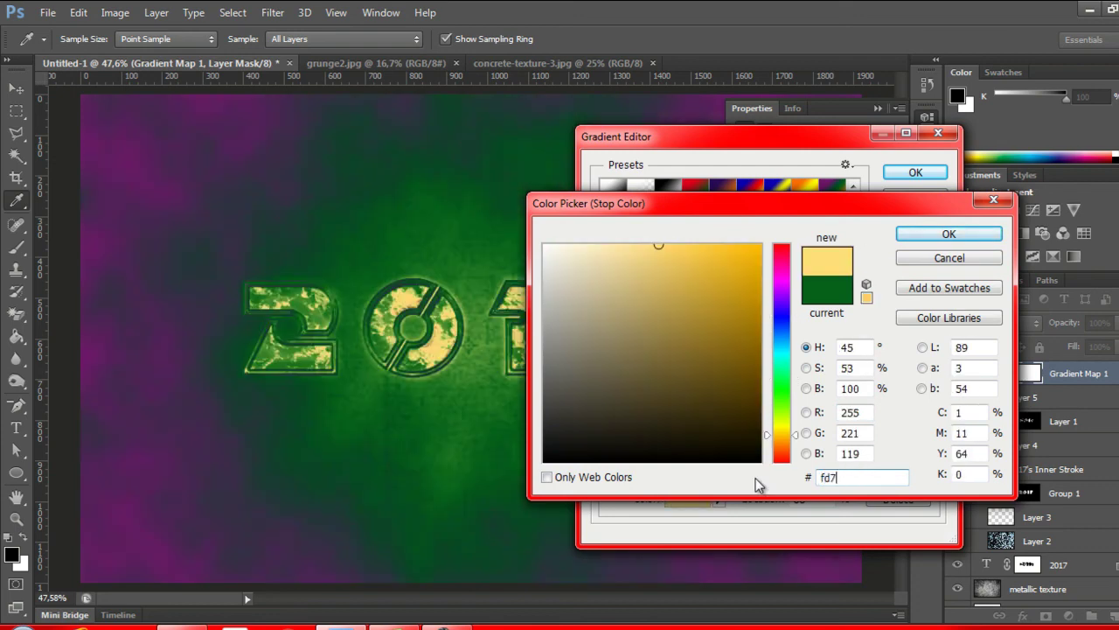
type("c00")
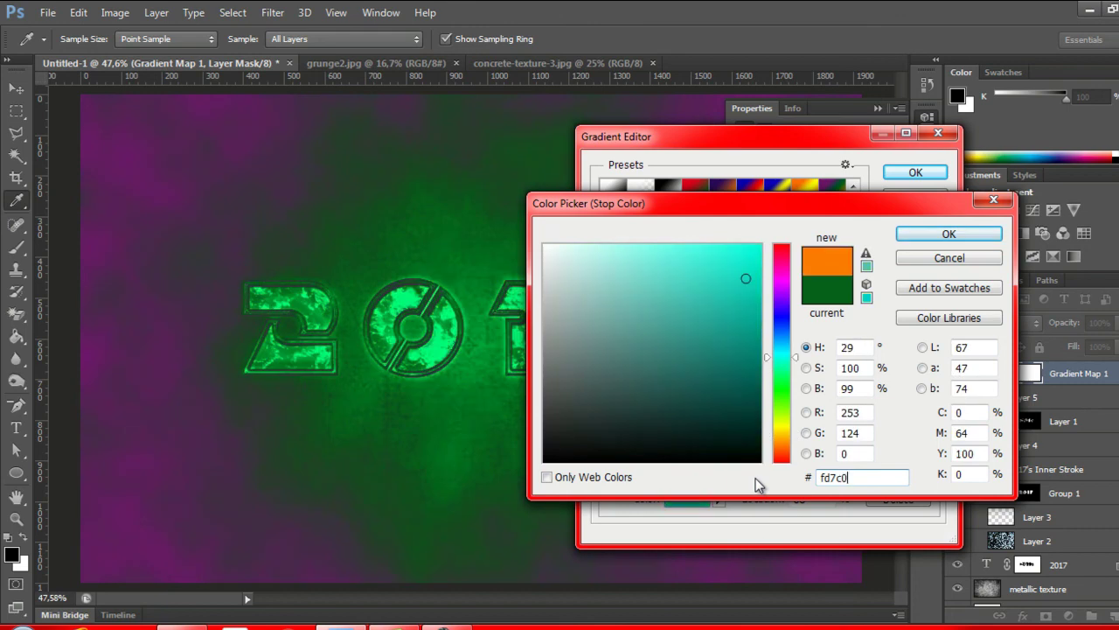
left_click(927, 234)
- Delete the black end stop, move orange to 100% and green to 50%, and apply the gradient
left_click(932, 431)
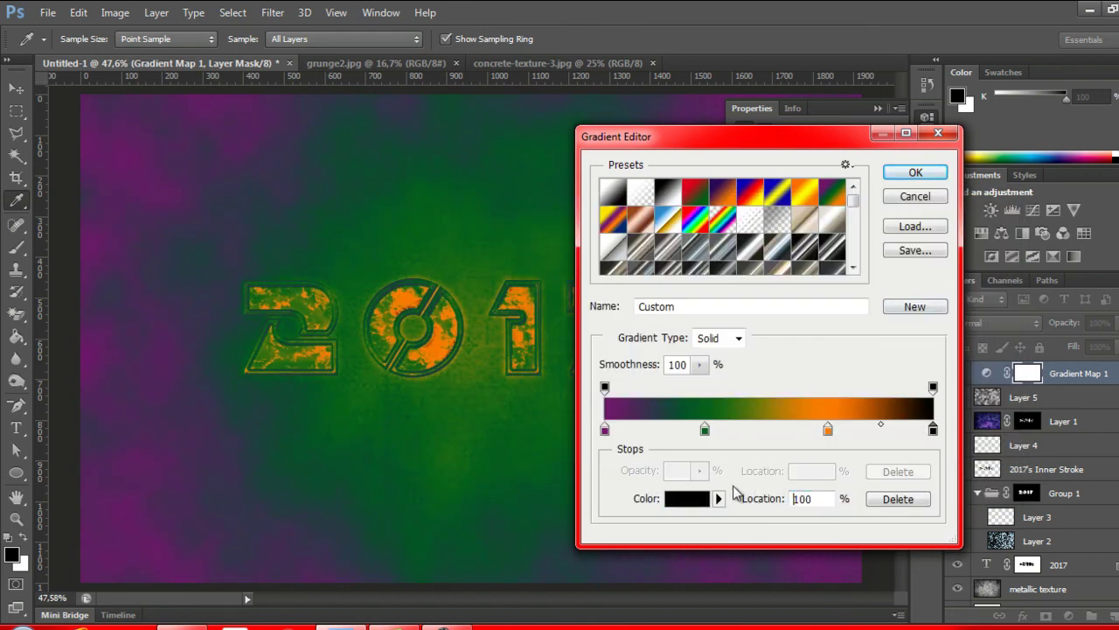
left_click(695, 500)
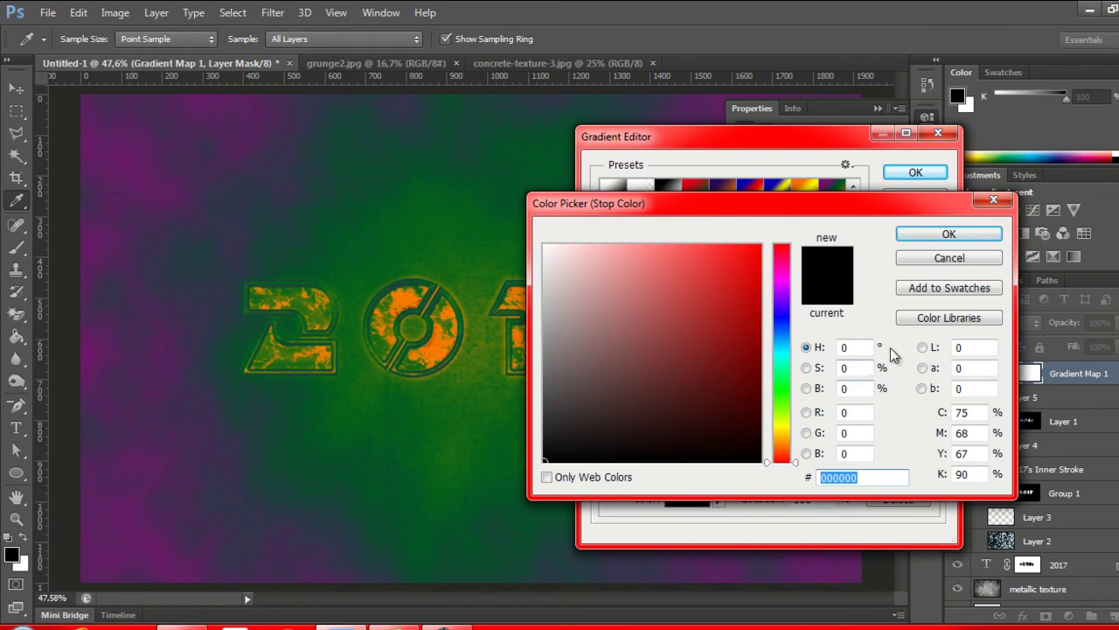
left_click(947, 257)
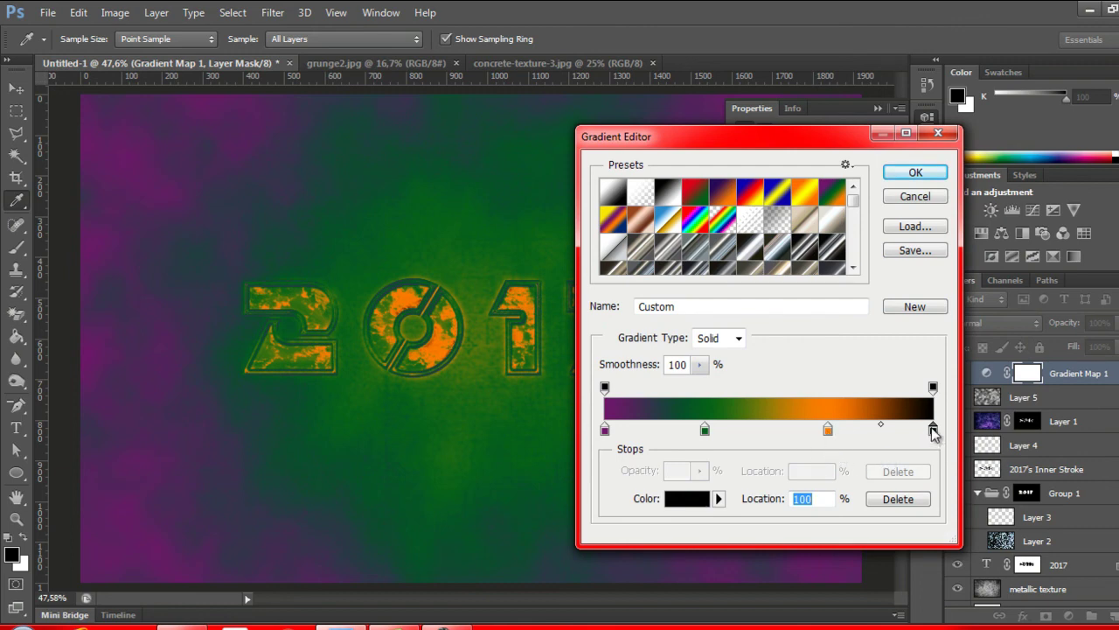
left_click(899, 500)
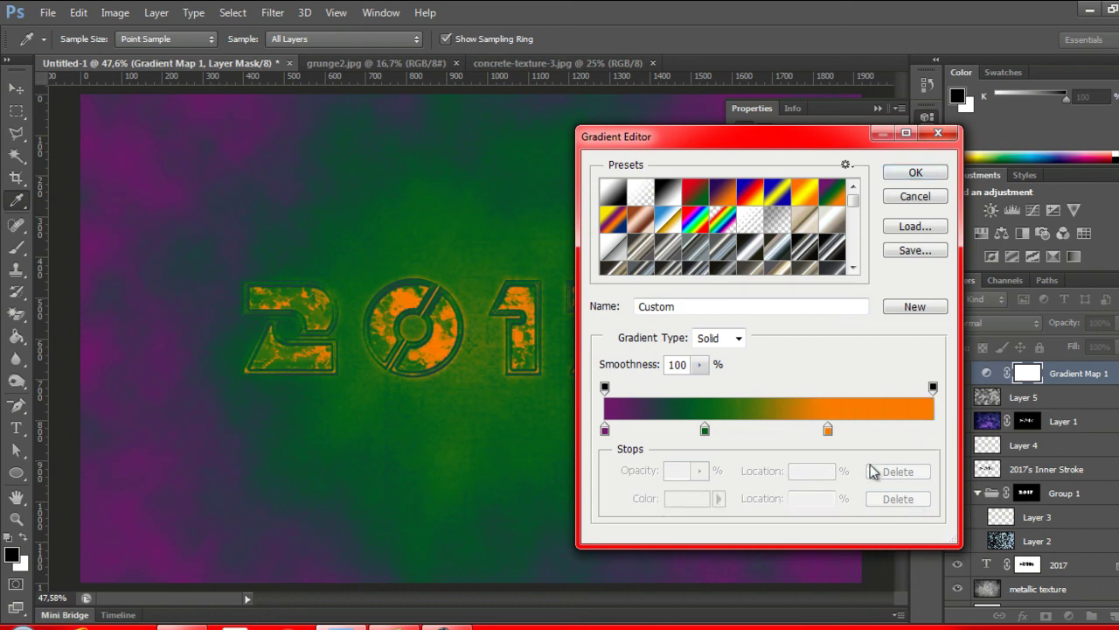
left_click_drag(829, 429, 933, 429)
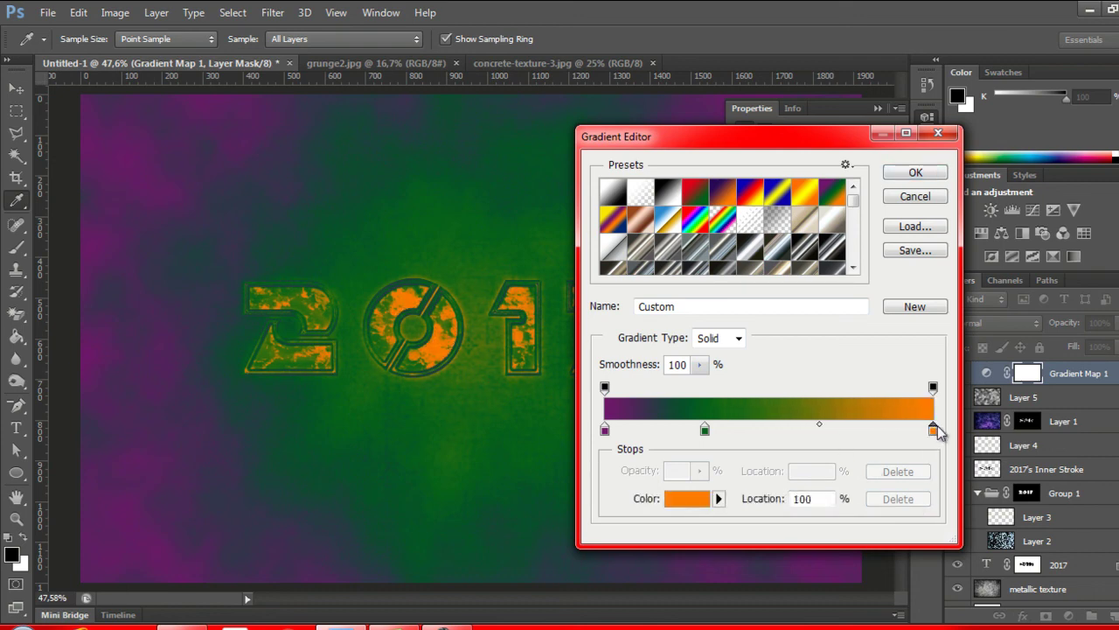
left_click_drag(704, 428, 769, 430)
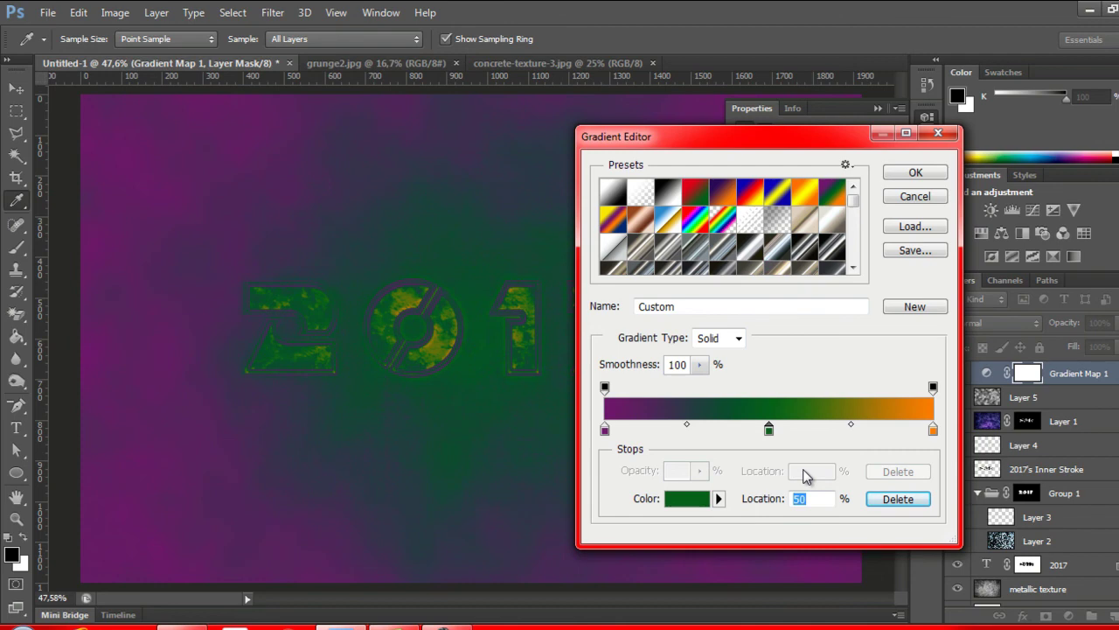
left_click(912, 174)
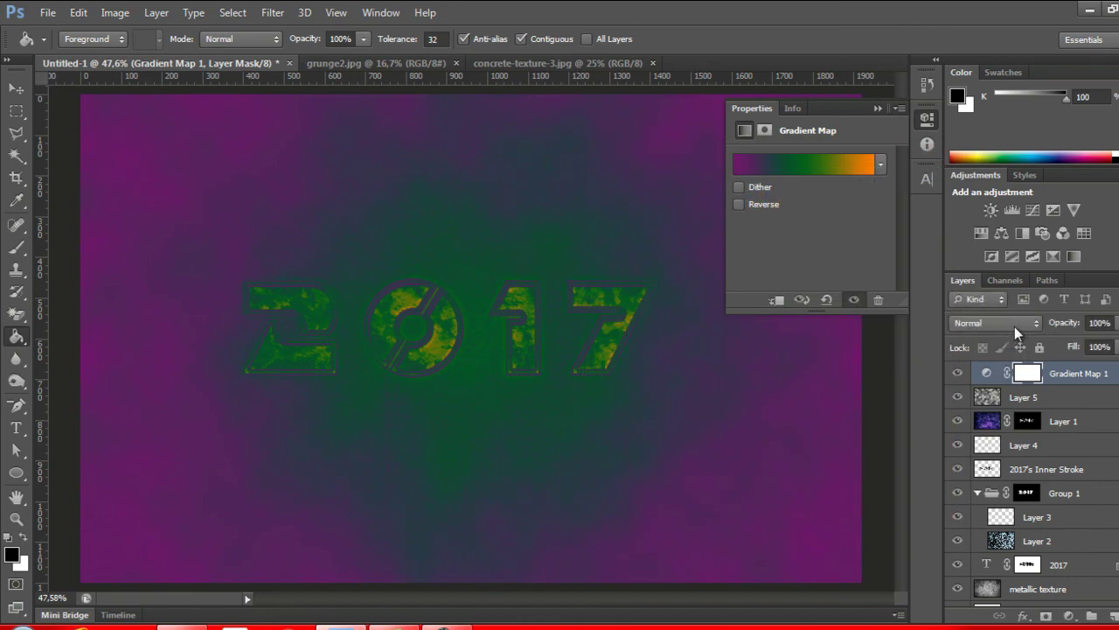
- Blend Gradient Map 1 in Overlay mode at 70% opacity
left_click(1014, 324)
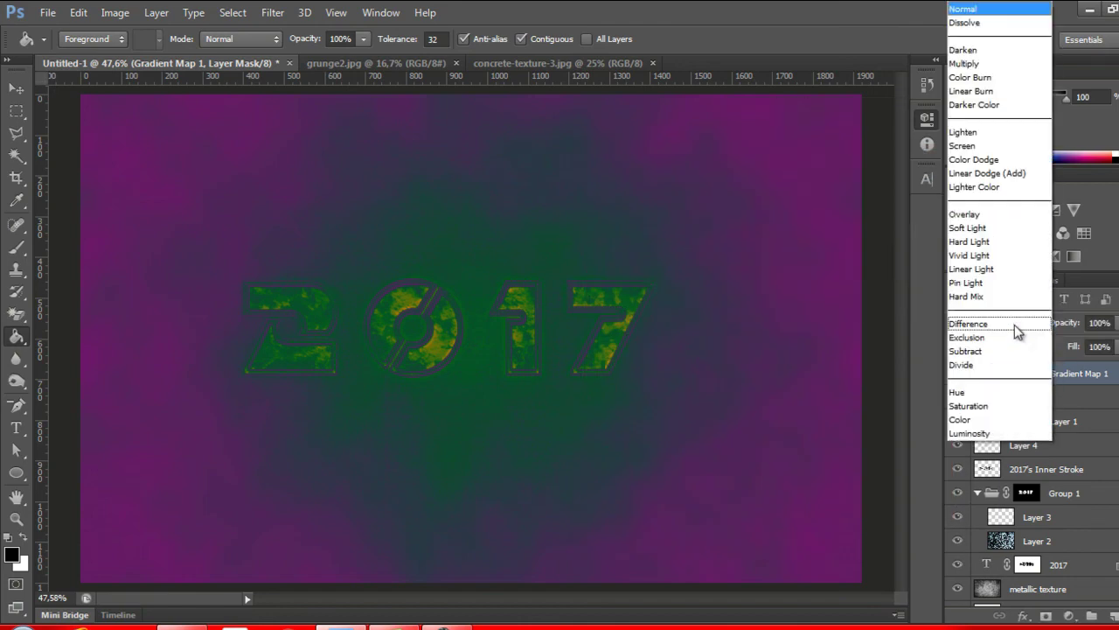
left_click(965, 214)
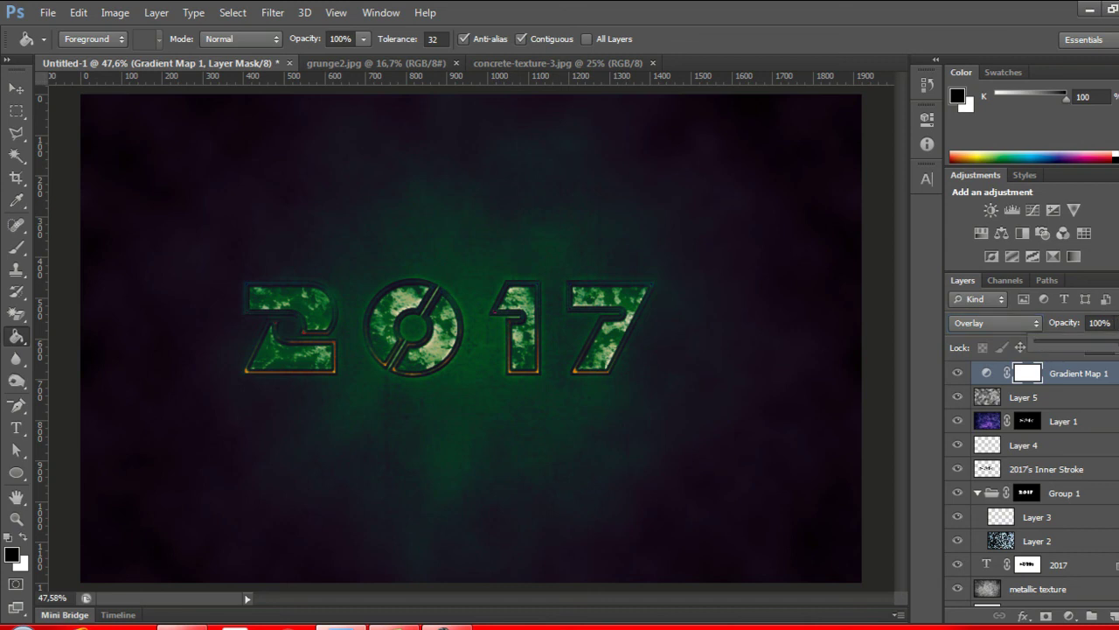
left_click_drag(1117, 343, 1095, 349)
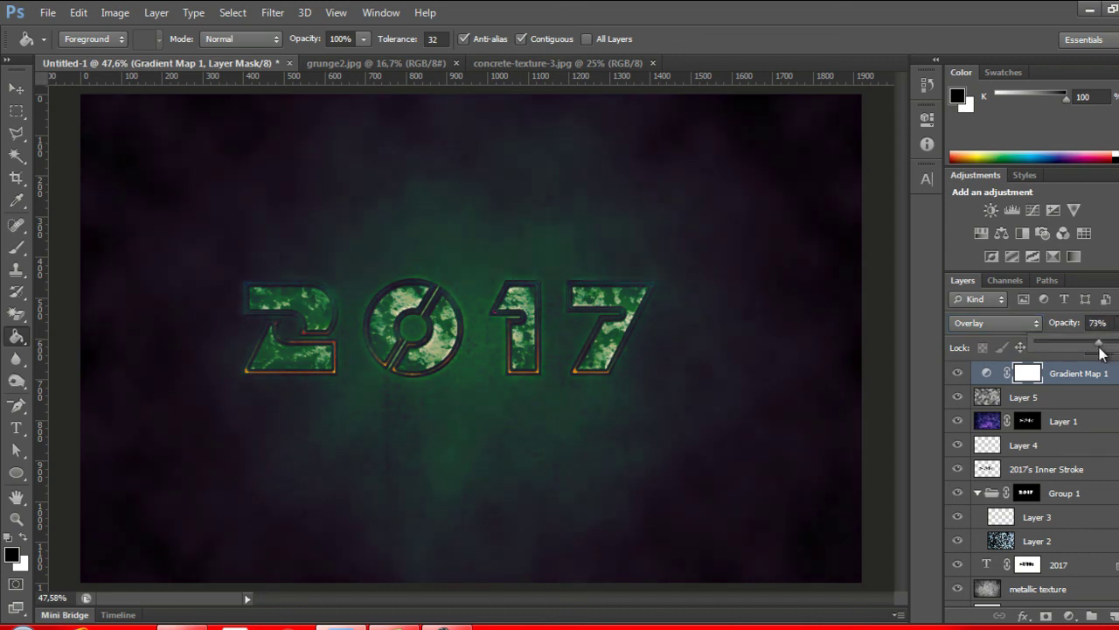
left_click_drag(1096, 349, 1098, 351)
- Select the Gradient Map 1 adjustment and zoom out to view the whole image
left_click(985, 372)
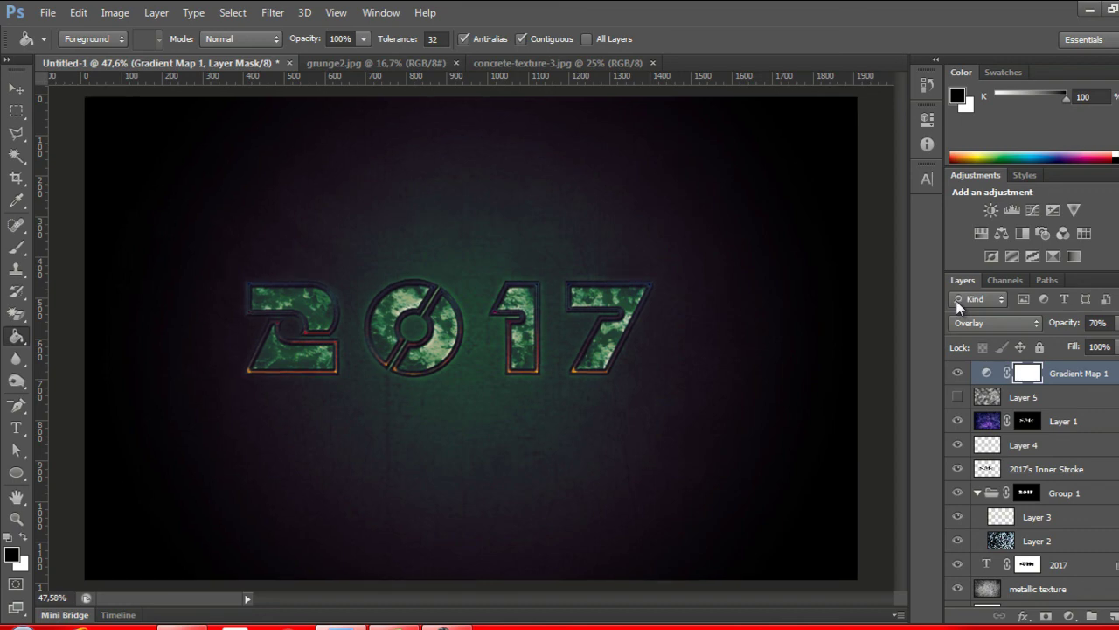
key("ctrl+minus")
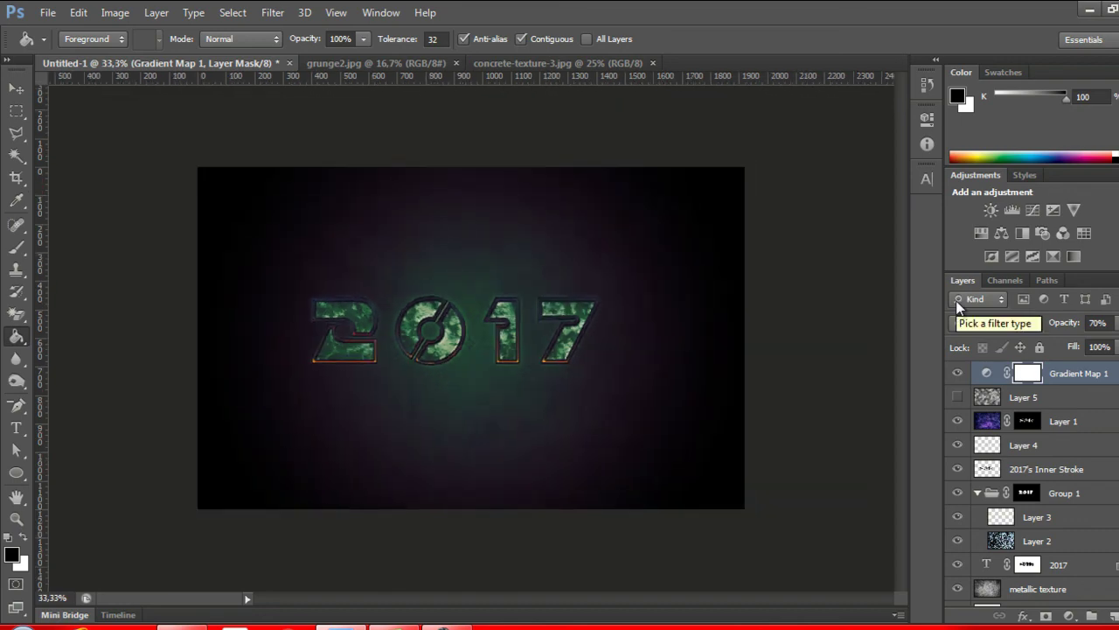